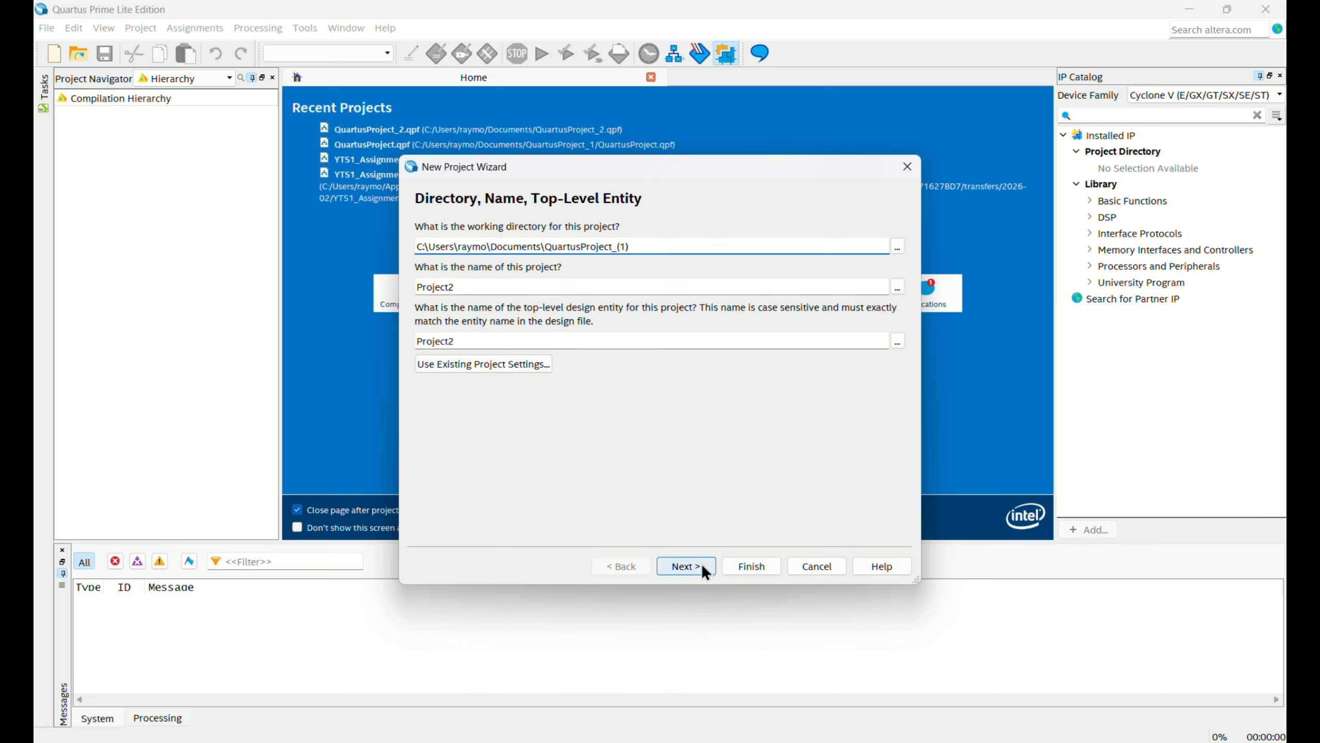
Finish the New Project Wizard for Project2 as an empty project targeting the Cyclone V family.
{"action": "left_click", "coordinate": [702, 564]}
{"action": "left_click", "coordinate": [709, 399]}
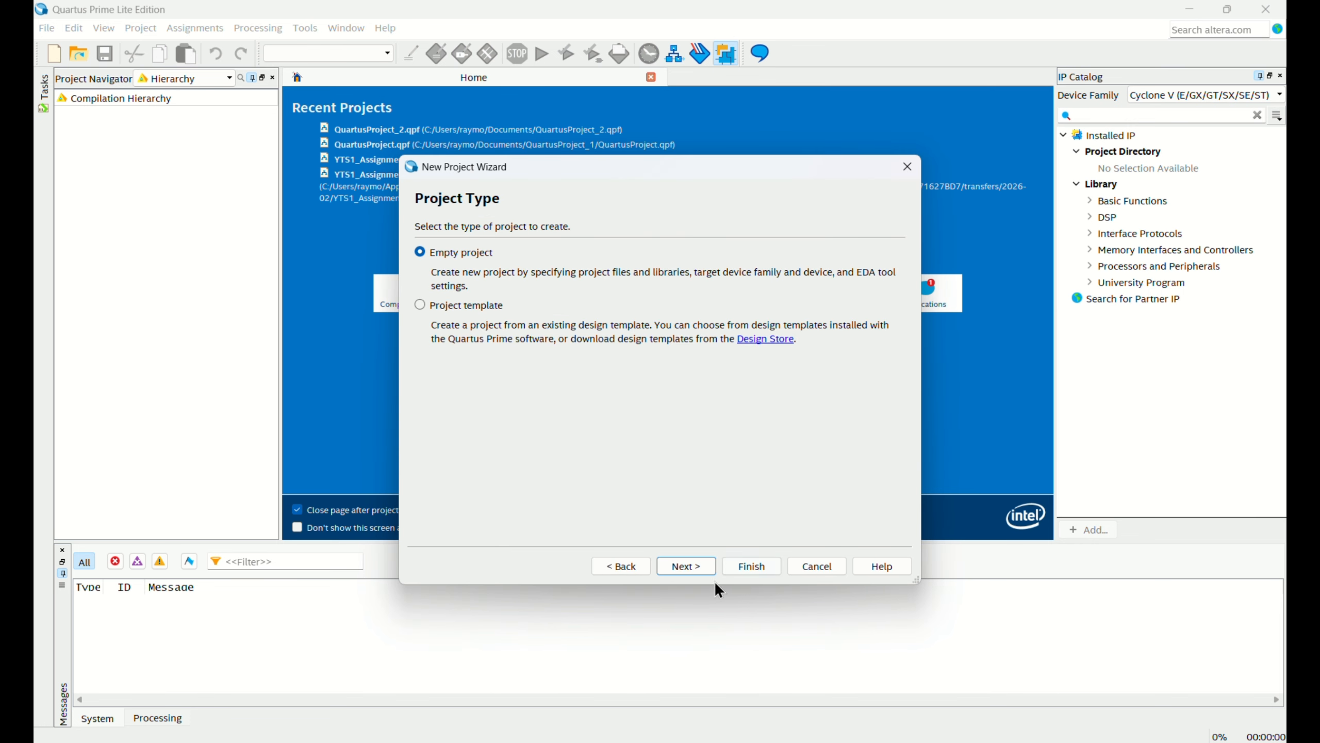
{"action": "left_click", "coordinate": [698, 565]}
{"action": "left_click", "coordinate": [702, 565]}
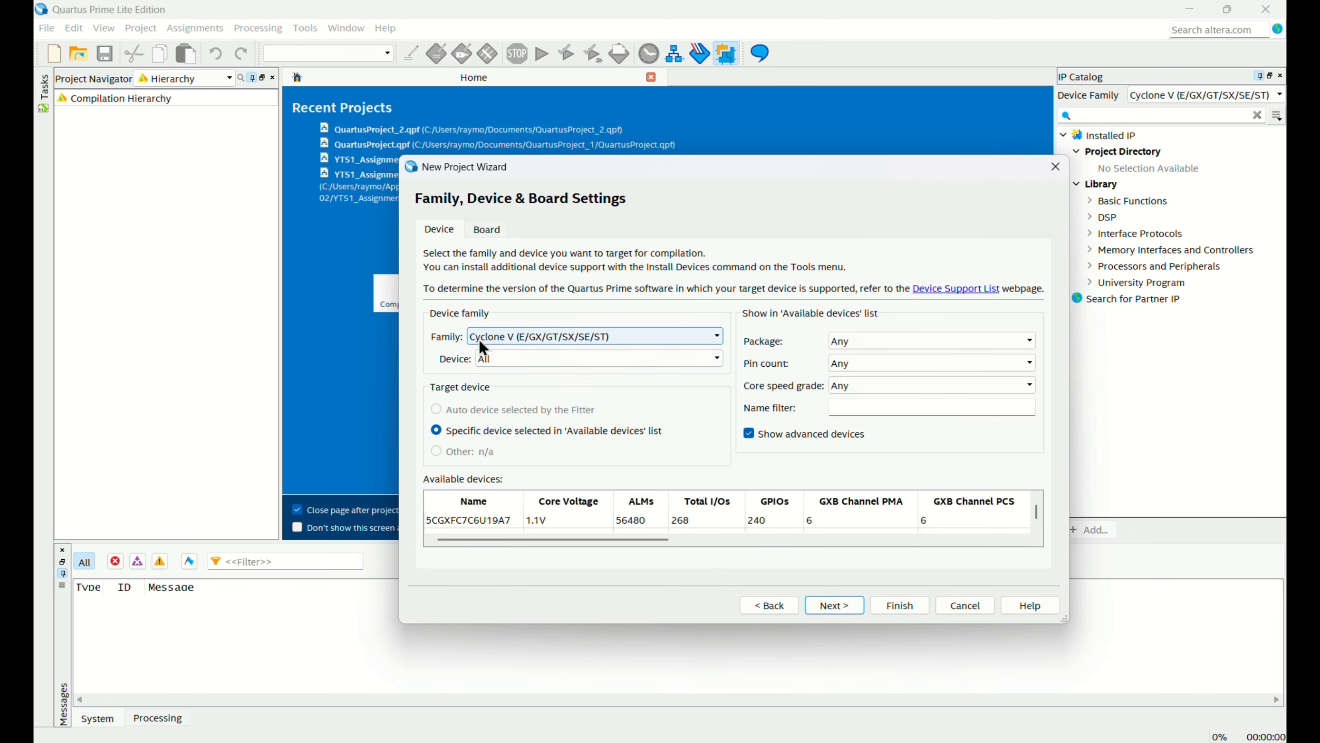
{"action": "left_click", "coordinate": [831, 609]}
{"action": "left_click", "coordinate": [834, 607]}
{"action": "left_click", "coordinate": [882, 613]}
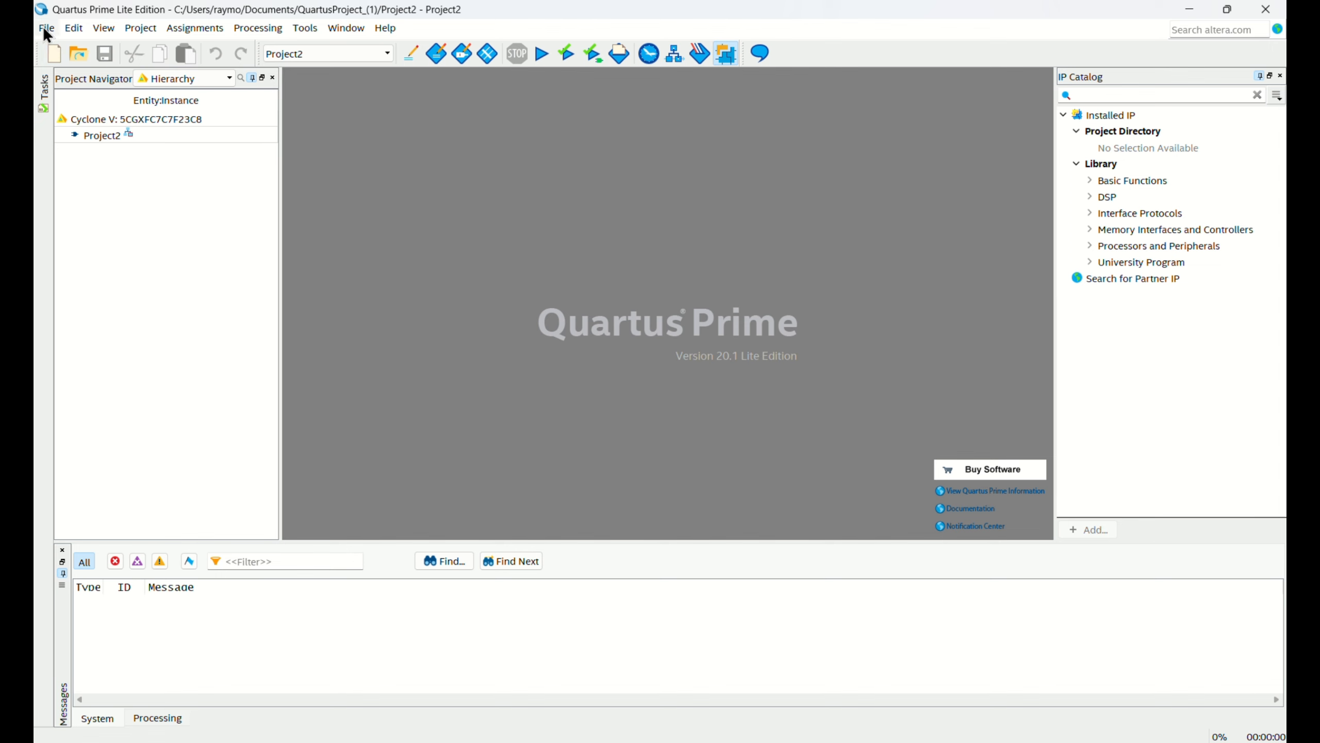
Create a new Block Diagram/Schematic File in the project.
{"action": "left_click", "coordinate": [45, 28]}
{"action": "left_click", "coordinate": [56, 46]}
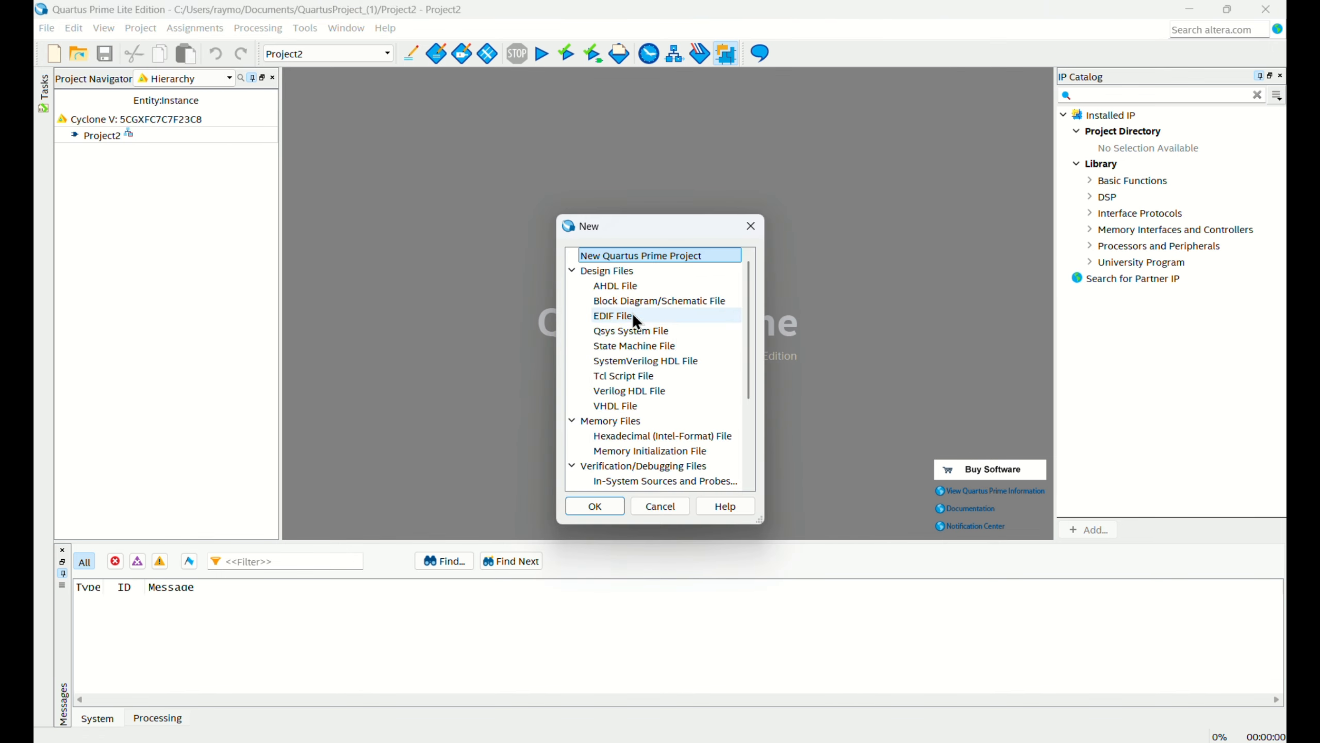
{"action": "left_click", "coordinate": [662, 300]}
{"action": "left_click", "coordinate": [613, 507]}
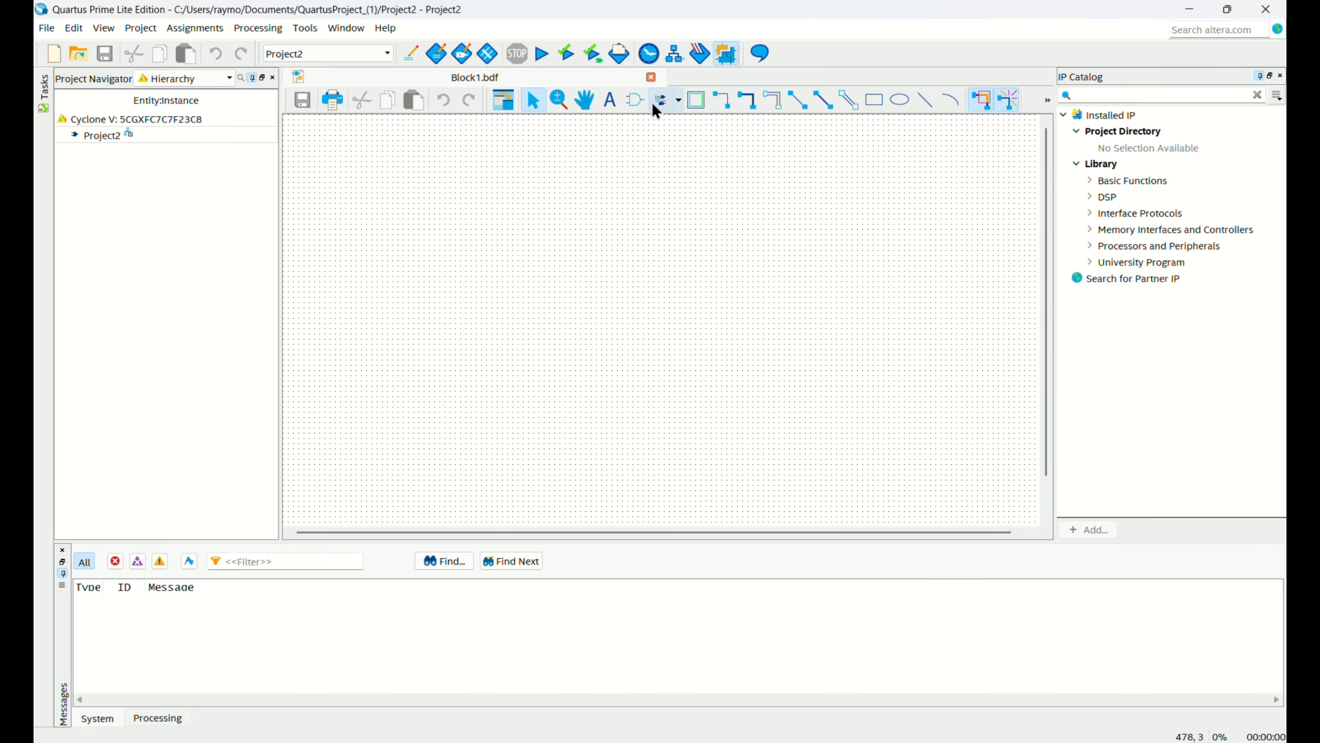
Place three input pins stacked vertically in the schematic.
{"action": "left_click", "coordinate": [677, 100]}
{"action": "left_click", "coordinate": [683, 124]}
{"action": "left_click", "coordinate": [467, 244]}
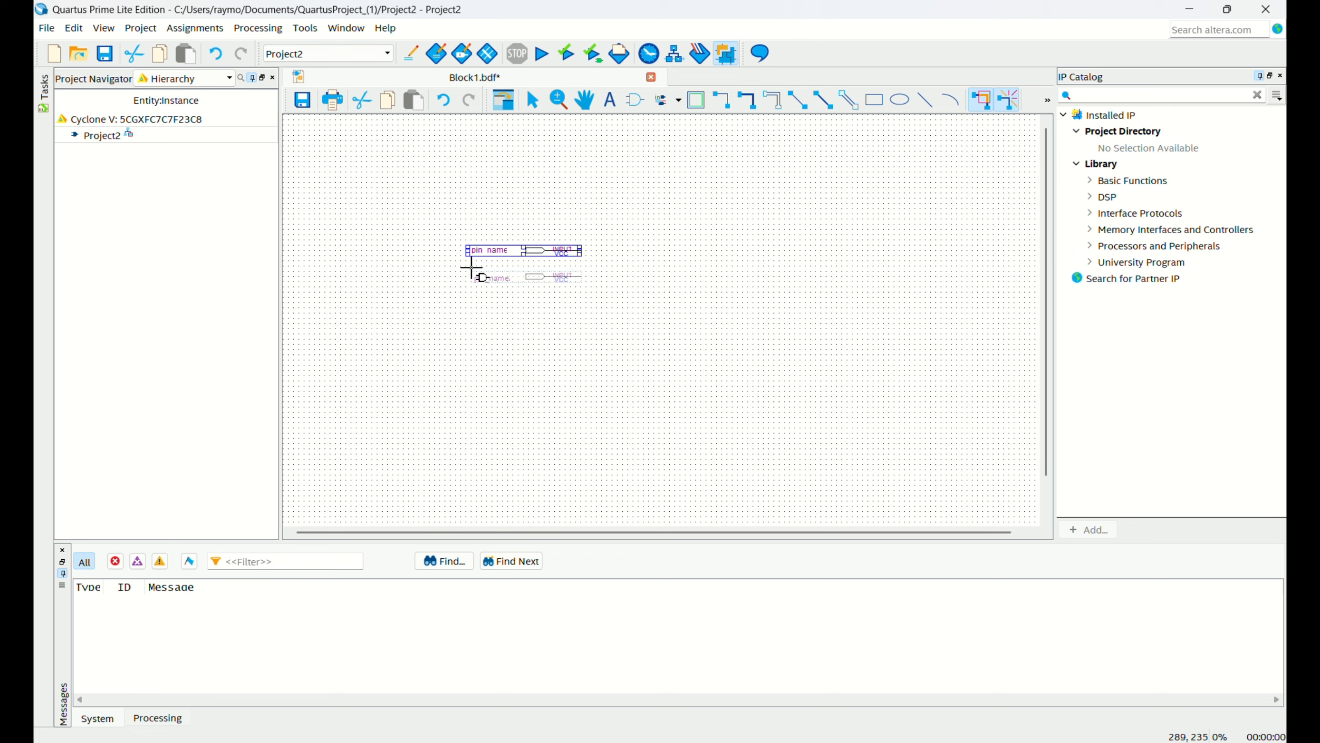
{"action": "left_click", "coordinate": [471, 271]}
{"action": "left_click", "coordinate": [470, 293]}
Insert two xor gates to the right of the input pins, the second one further right and slightly lower.
{"action": "left_click", "coordinate": [636, 100]}
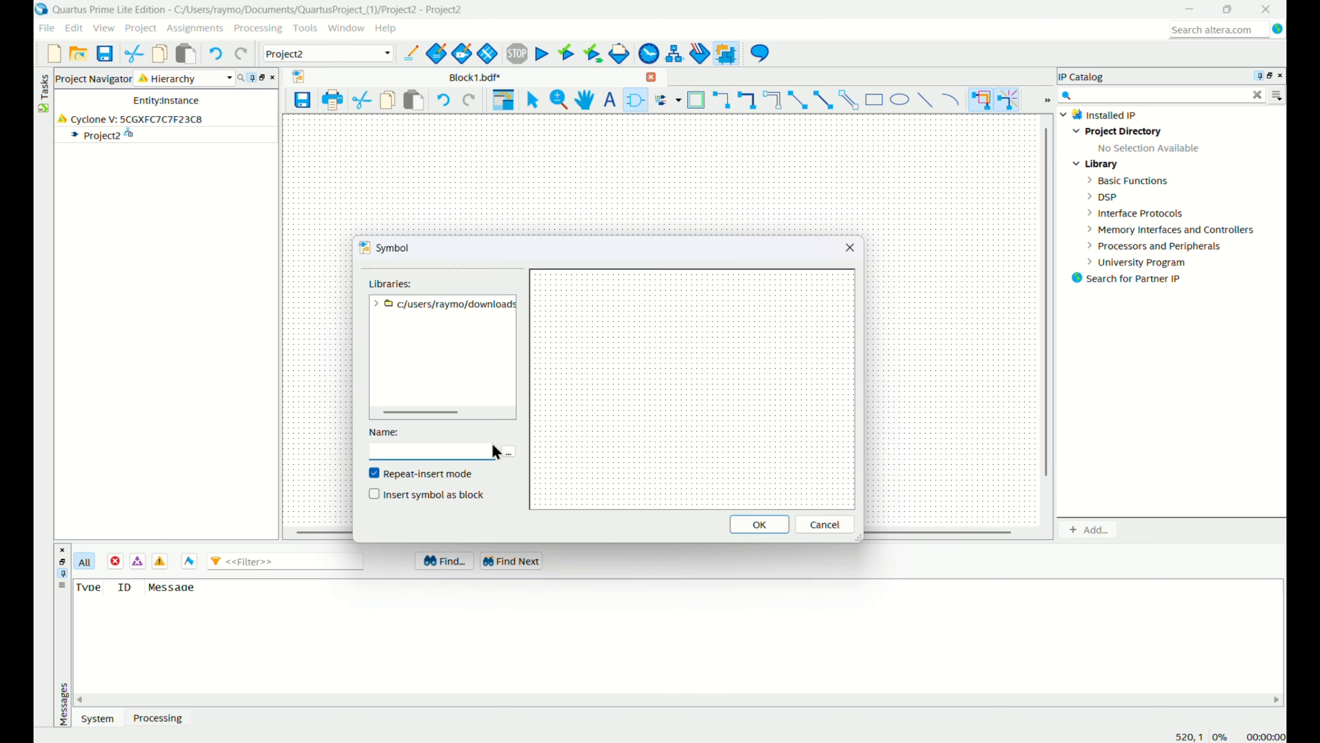
{"action": "left_click", "coordinate": [441, 452]}
{"action": "type", "text": "xor"}
{"action": "left_click", "coordinate": [759, 523]}
{"action": "scroll", "coordinate": [643, 206], "scroll_direction": "up", "scroll_amount": 2, "text": "ctrl"}
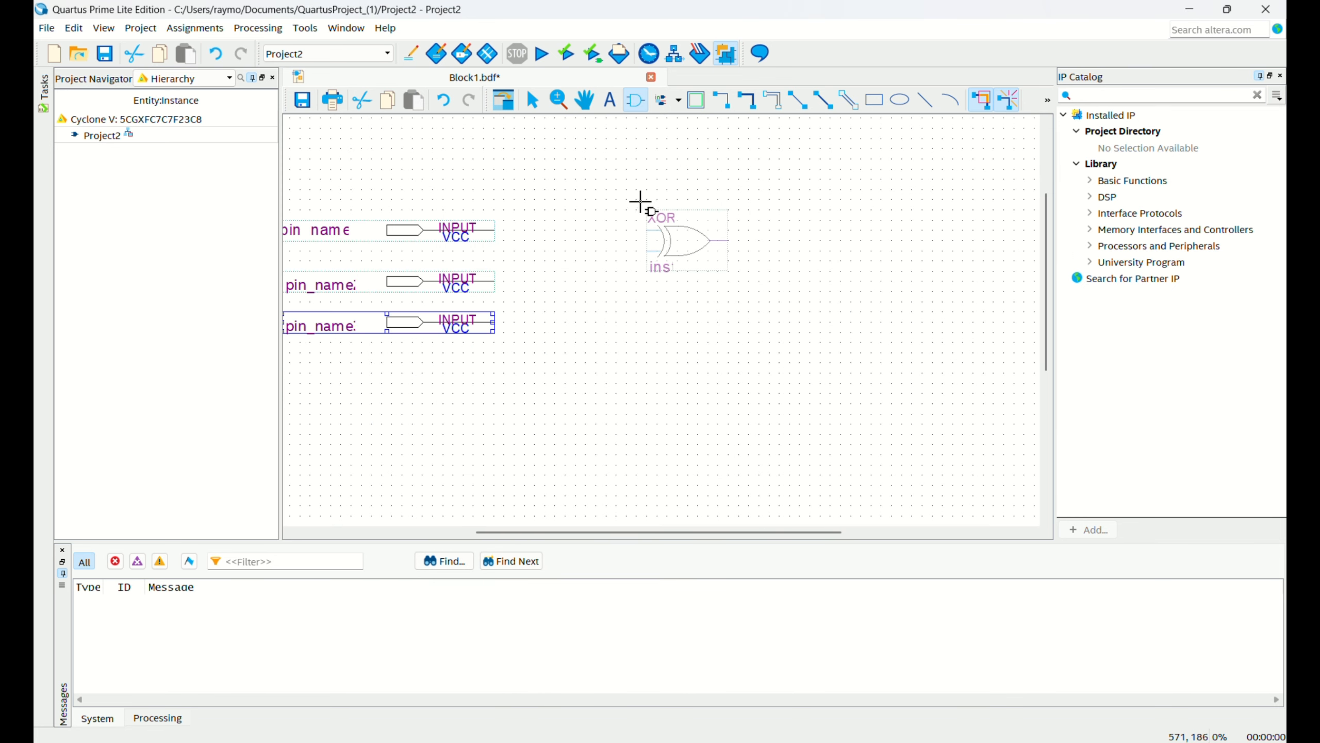
{"action": "left_click", "coordinate": [643, 207]}
{"action": "left_click", "coordinate": [807, 256]}
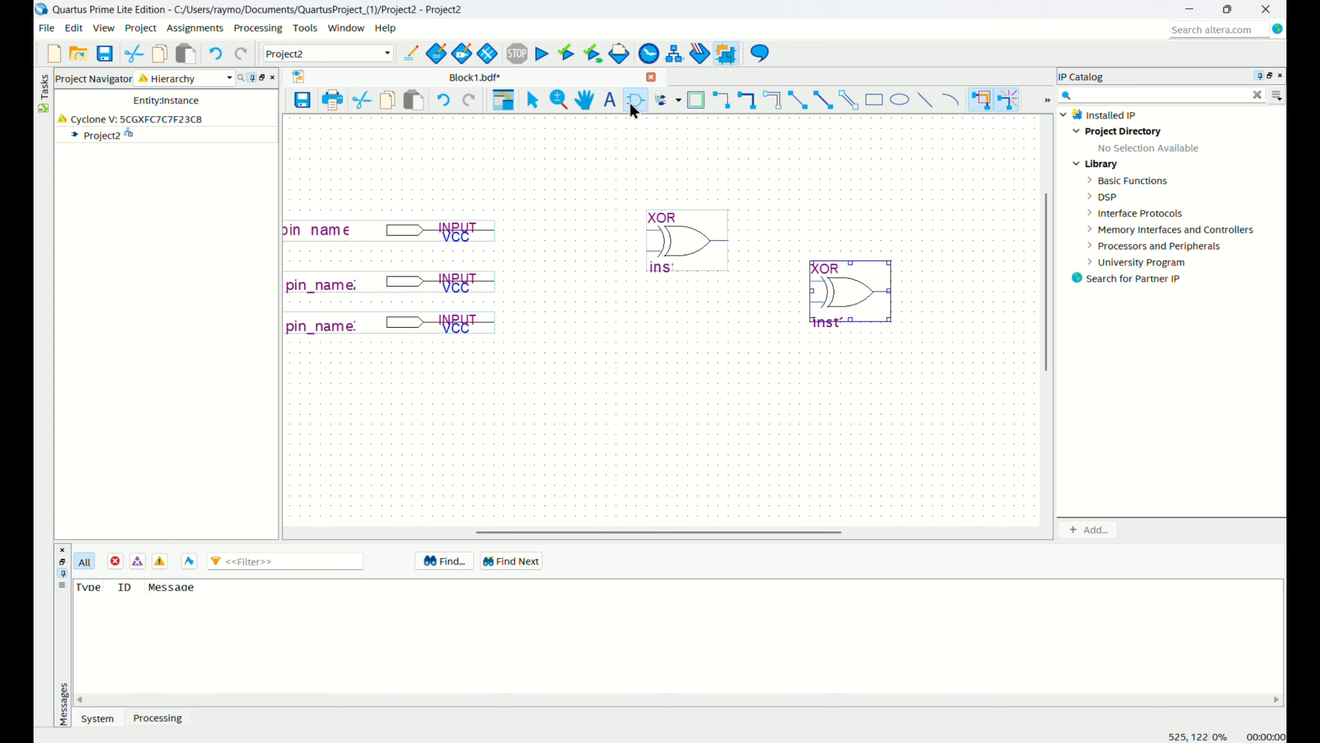
Insert three and2 gates in a column below the first XOR gate.
{"action": "left_click", "coordinate": [635, 100]}
{"action": "type", "text": "and2"}
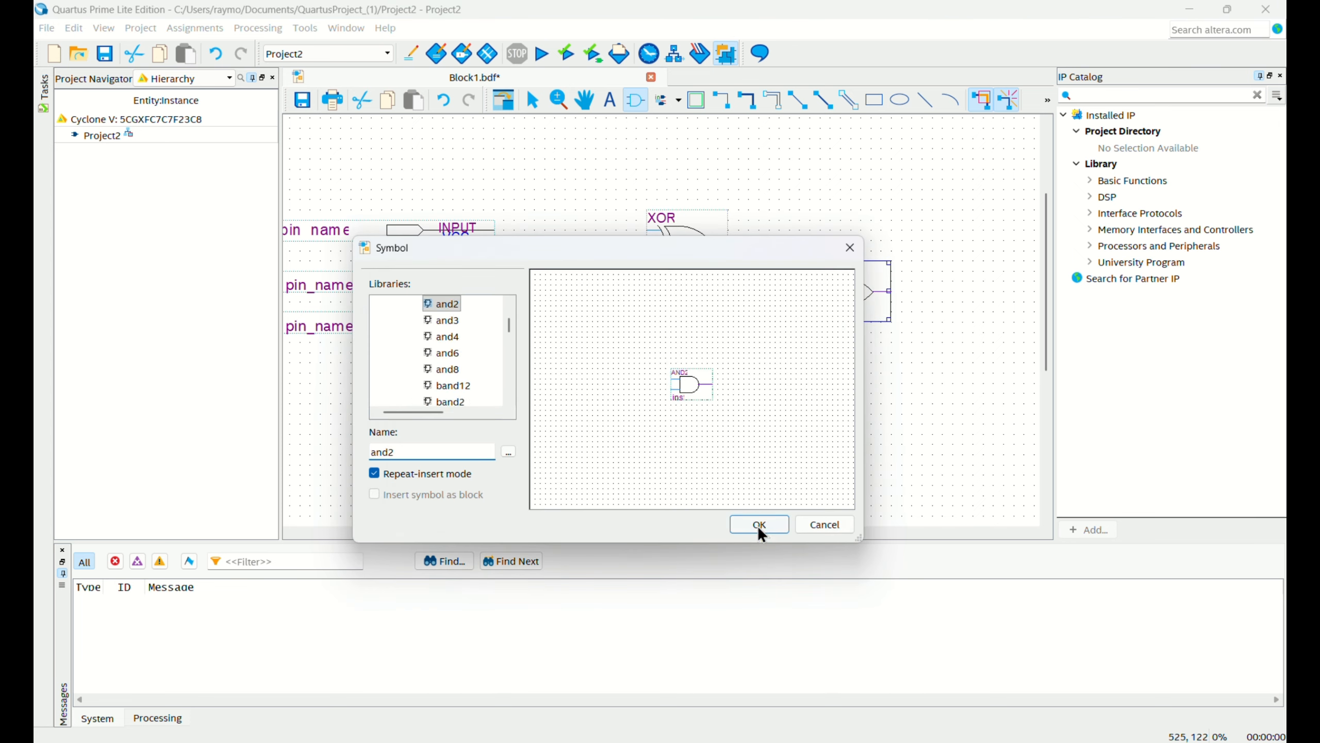
{"action": "left_click", "coordinate": [758, 526]}
{"action": "left_click", "coordinate": [643, 314]}
{"action": "left_click", "coordinate": [643, 385]}
{"action": "left_click", "coordinate": [643, 463]}
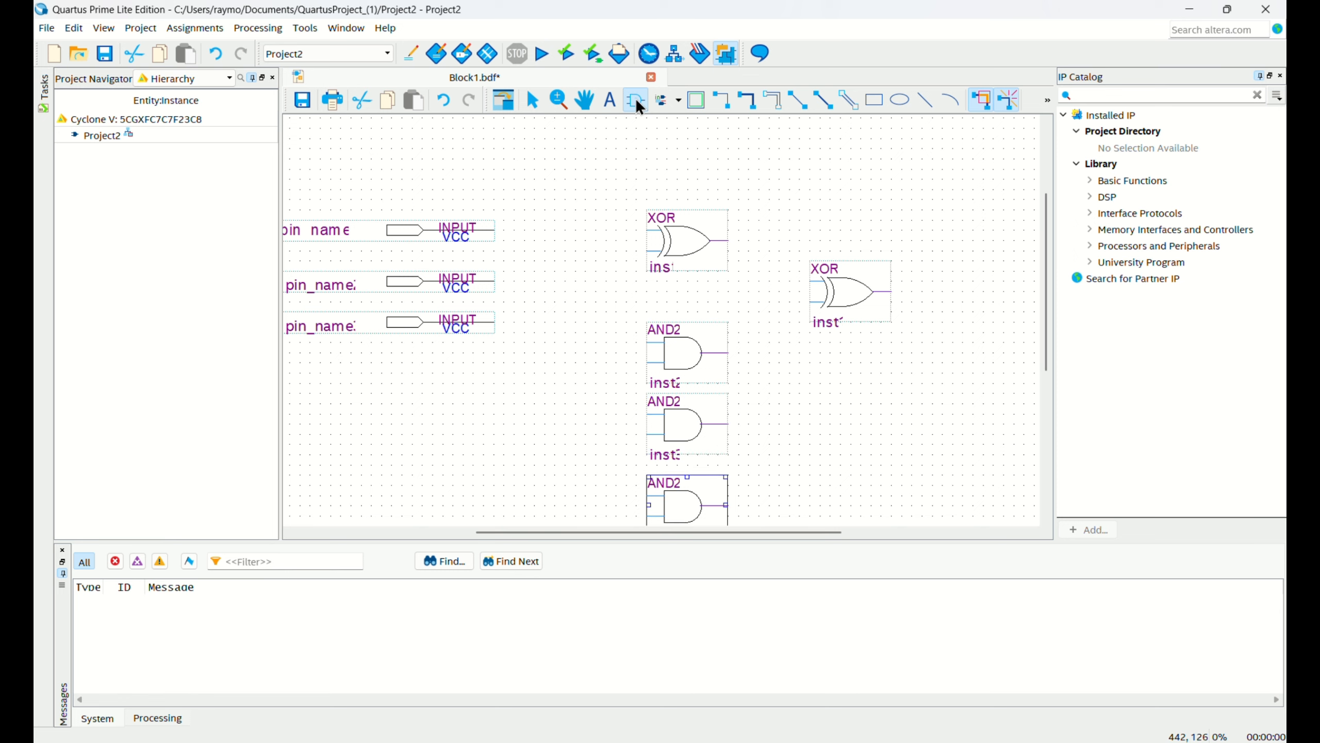
Insert one or3 gate to the right of the AND2 gates, below the second XOR gate.
{"action": "left_click", "coordinate": [635, 100]}
{"action": "type", "text": "or3"}
{"action": "key", "text": "Return"}
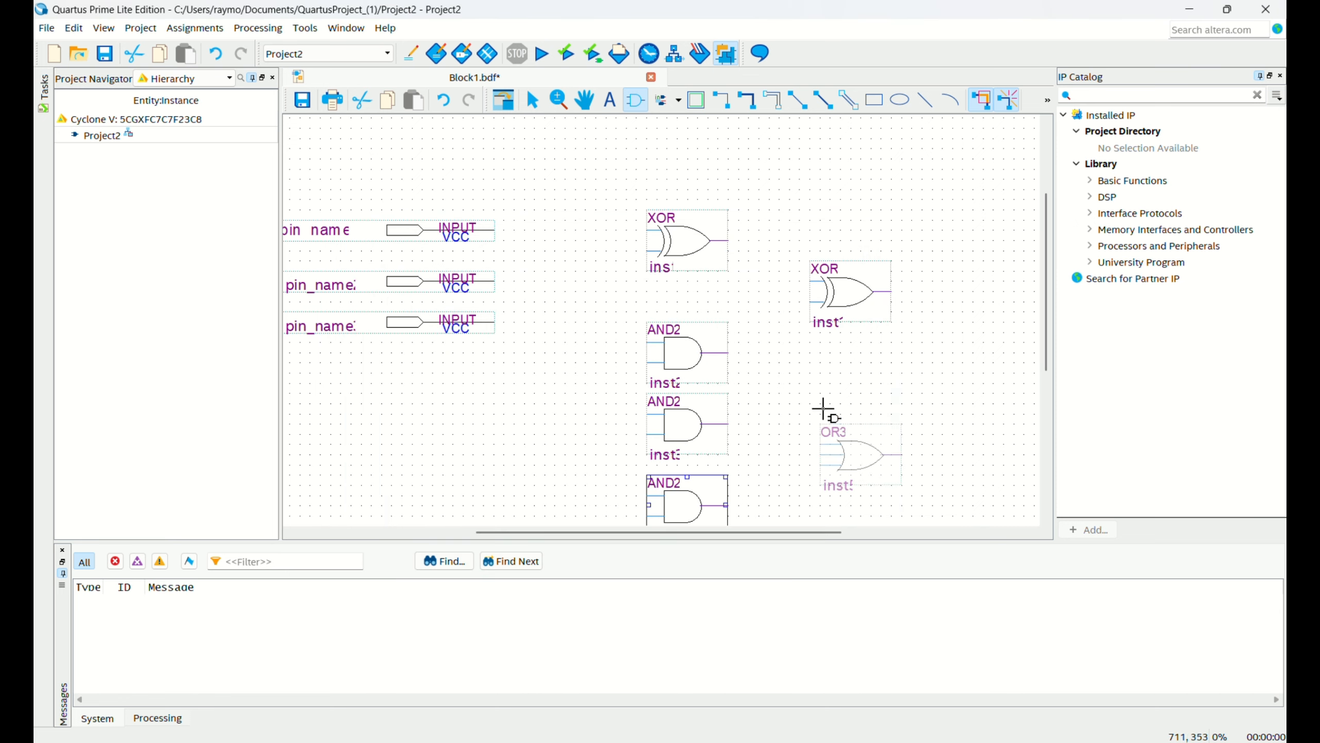
{"action": "left_click", "coordinate": [806, 385]}
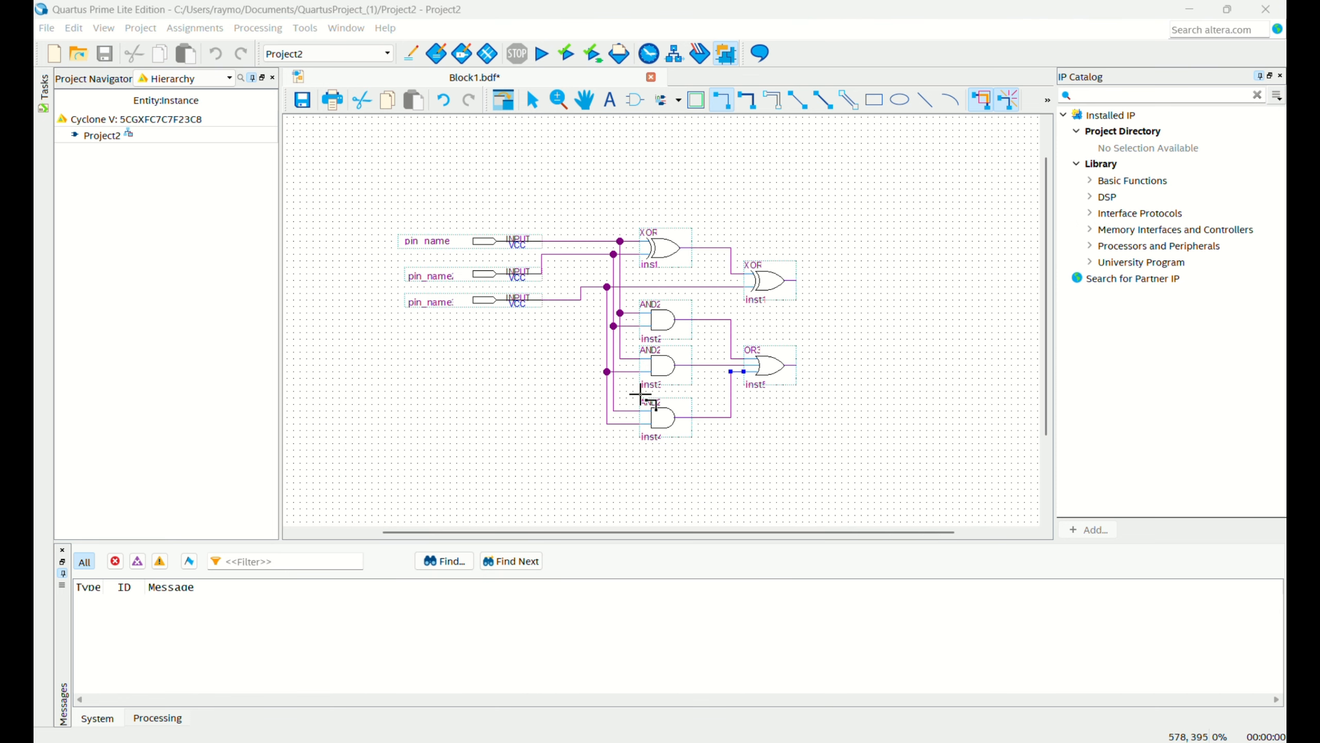
Place two output pins, one beside the second XOR gate and one beside the OR3 gate.
{"action": "left_click", "coordinate": [678, 100]}
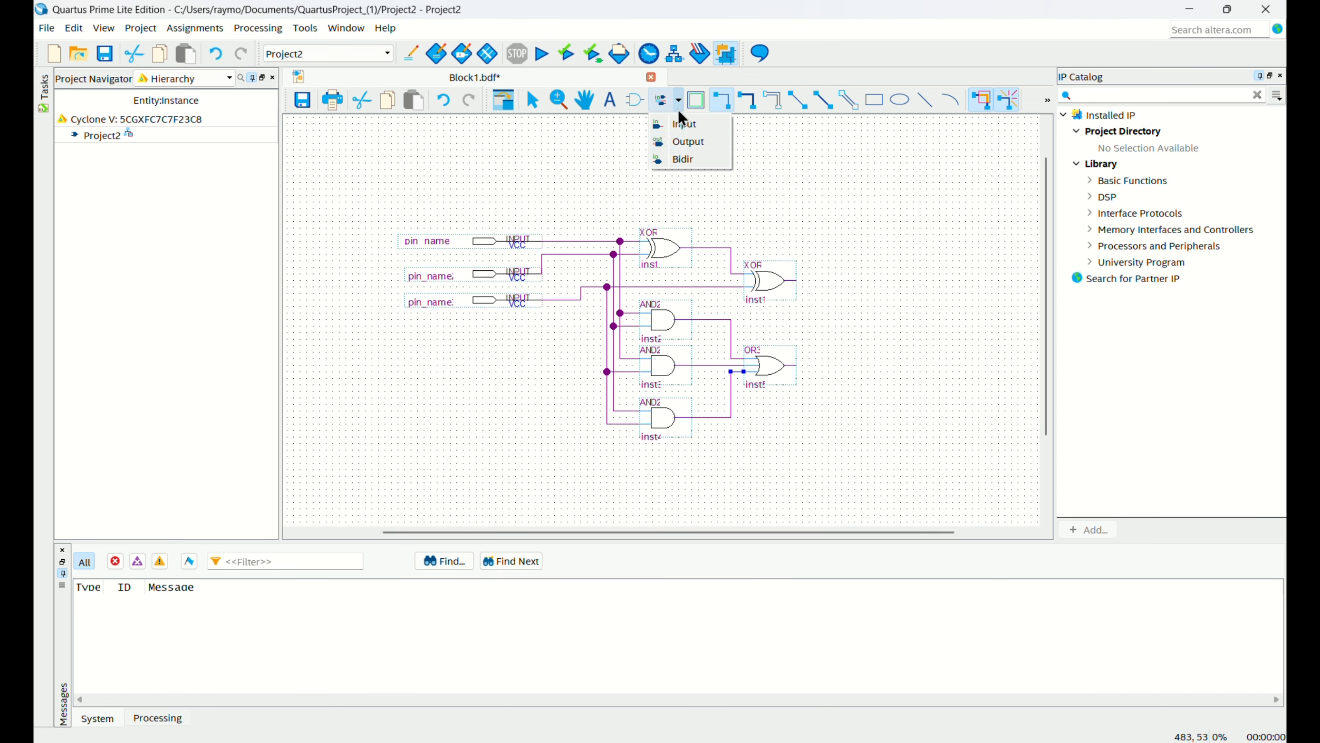
{"action": "left_click", "coordinate": [687, 138]}
{"action": "left_click", "coordinate": [827, 281]}
{"action": "left_click", "coordinate": [827, 363]}
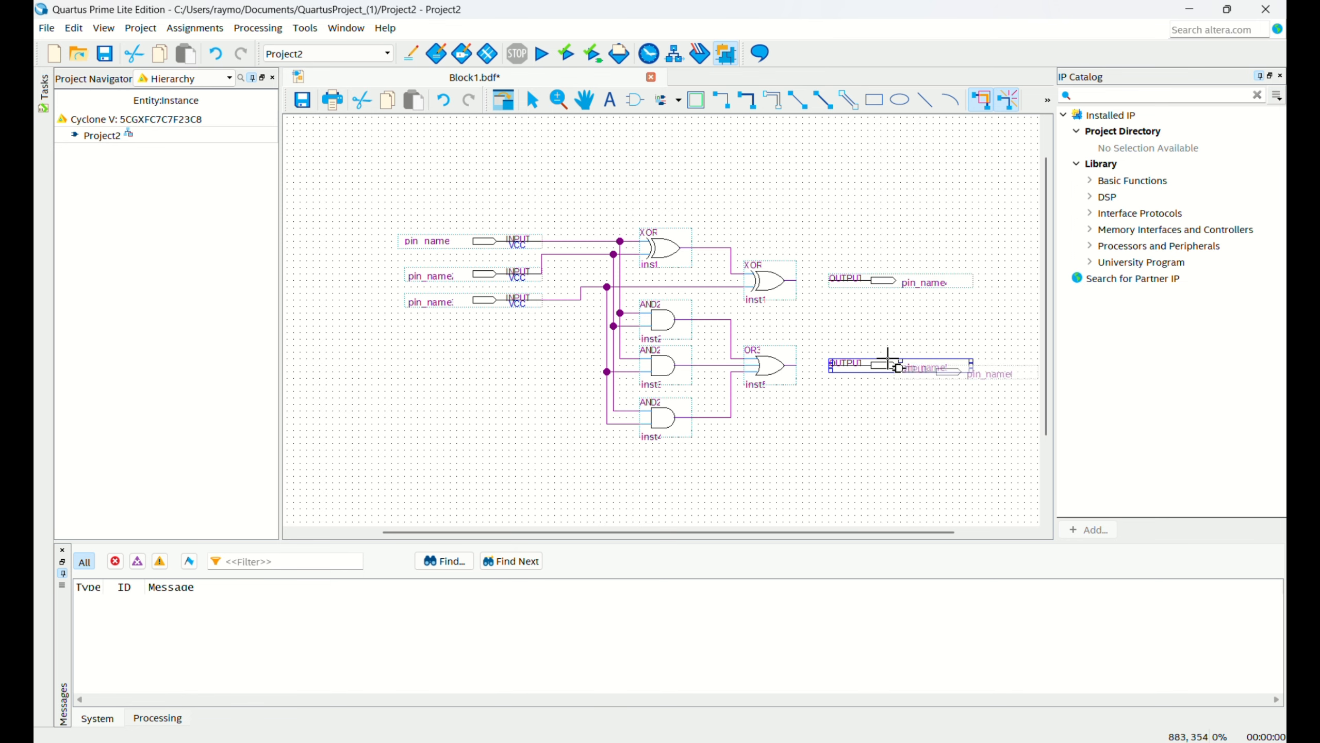
Wire the second XOR gate and the OR3 gate to their output pins with the Orthogonal Node tool.
{"action": "scroll", "coordinate": [886, 359], "scroll_direction": "up", "scroll_amount": 2, "text": "ctrl"}
{"action": "left_click", "coordinate": [722, 100]}
{"action": "left_click_drag", "start_coordinate": [786, 240], "coordinate": [796, 237]}
{"action": "left_click_drag", "start_coordinate": [745, 368], "coordinate": [795, 369]}
{"action": "scroll", "coordinate": [519, 286], "scroll_direction": "up", "scroll_amount": 2}
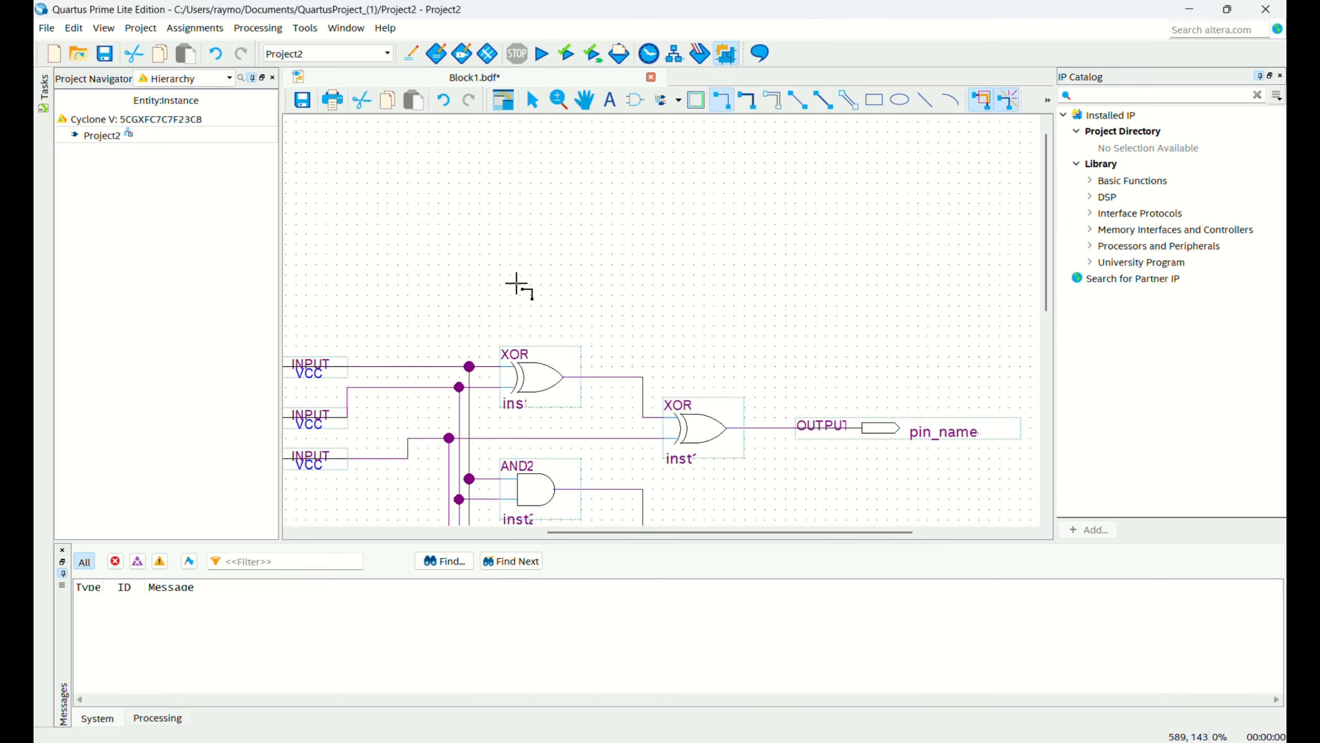
Name the three input pins A, B and C_in from top to bottom.
{"action": "scroll", "coordinate": [519, 286], "scroll_direction": "down", "scroll_amount": 1}
{"action": "left_click_drag", "start_coordinate": [579, 532], "coordinate": [447, 561]}
{"action": "key", "text": "Escape"}
{"action": "double_click", "coordinate": [442, 271]}
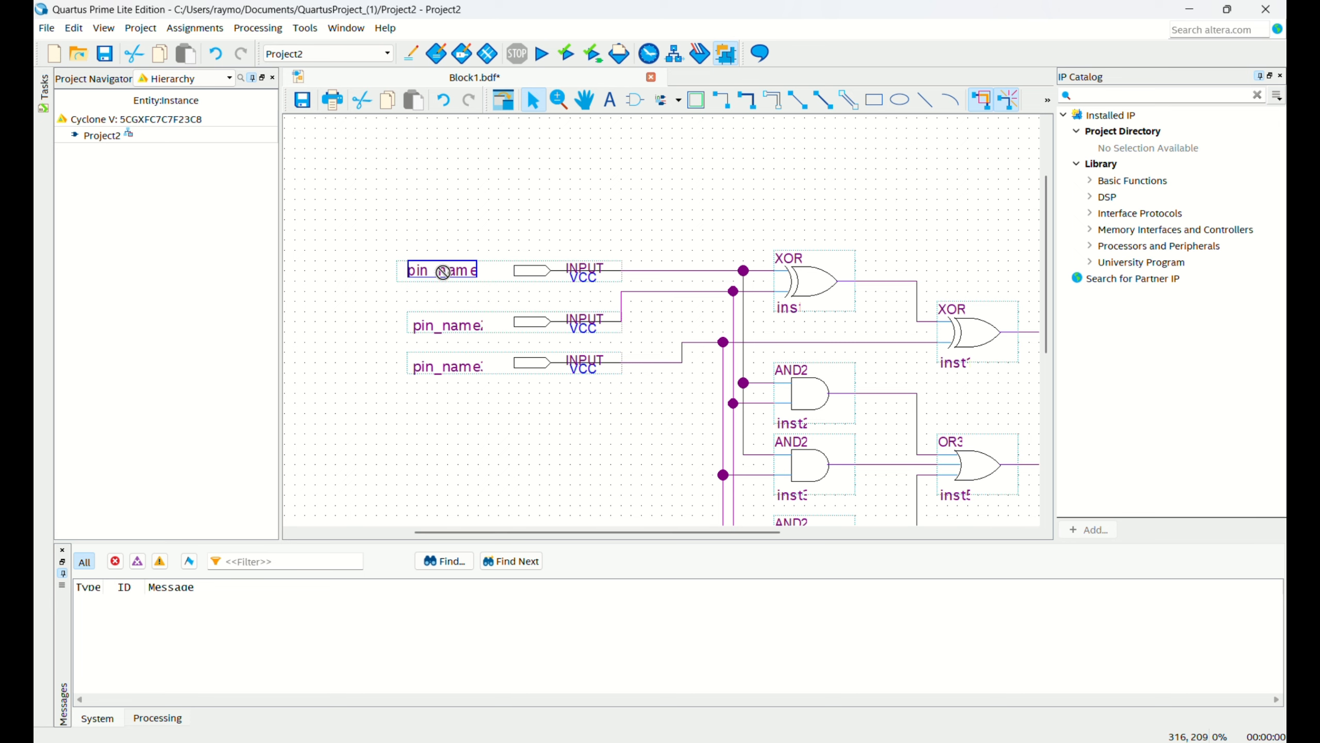
{"action": "type", "text": "A"}
{"action": "left_click", "coordinate": [446, 324]}
{"action": "type", "text": "B"}
{"action": "double_click", "coordinate": [442, 366]}
{"action": "type", "text": "C_in"}
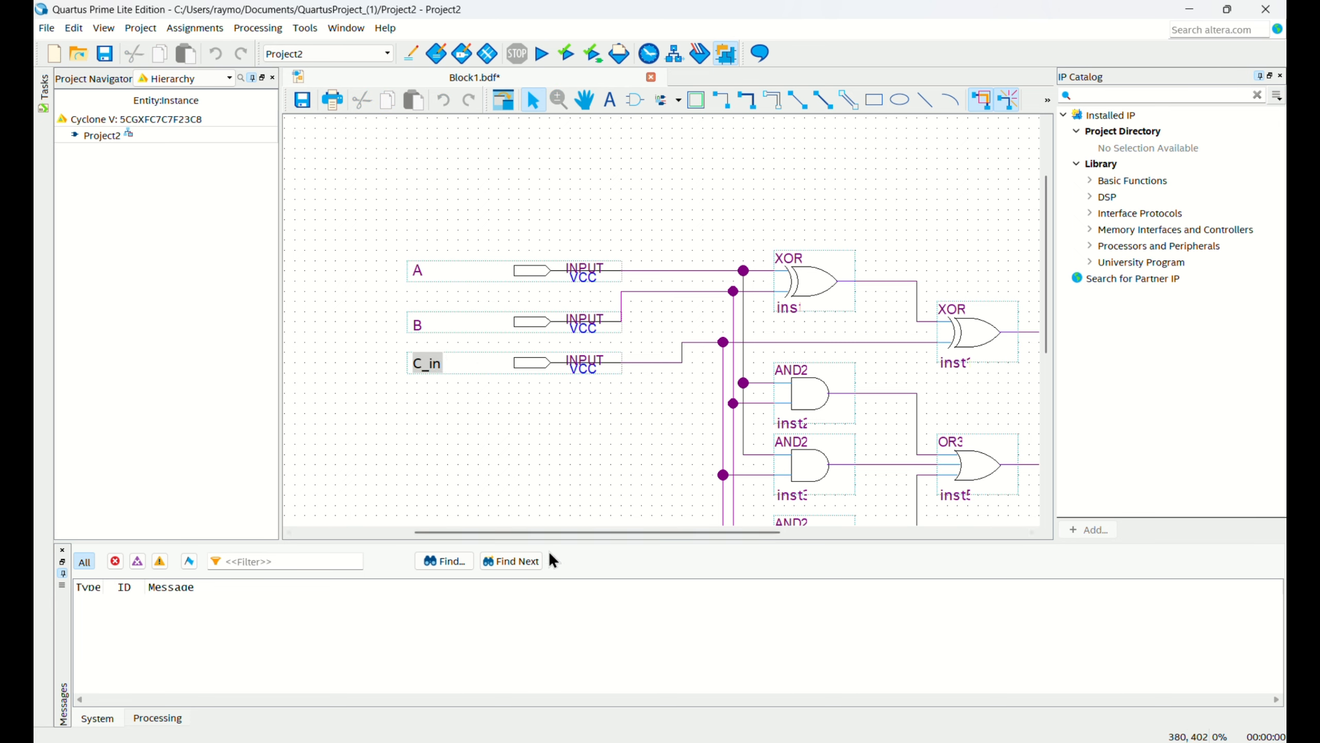
Name the XOR gate's output pin S and the OR3 gate's output pin C_out.
{"action": "left_click_drag", "start_coordinate": [549, 532], "coordinate": [794, 532]}
{"action": "double_click", "coordinate": [715, 337]}
{"action": "type", "text": "S"}
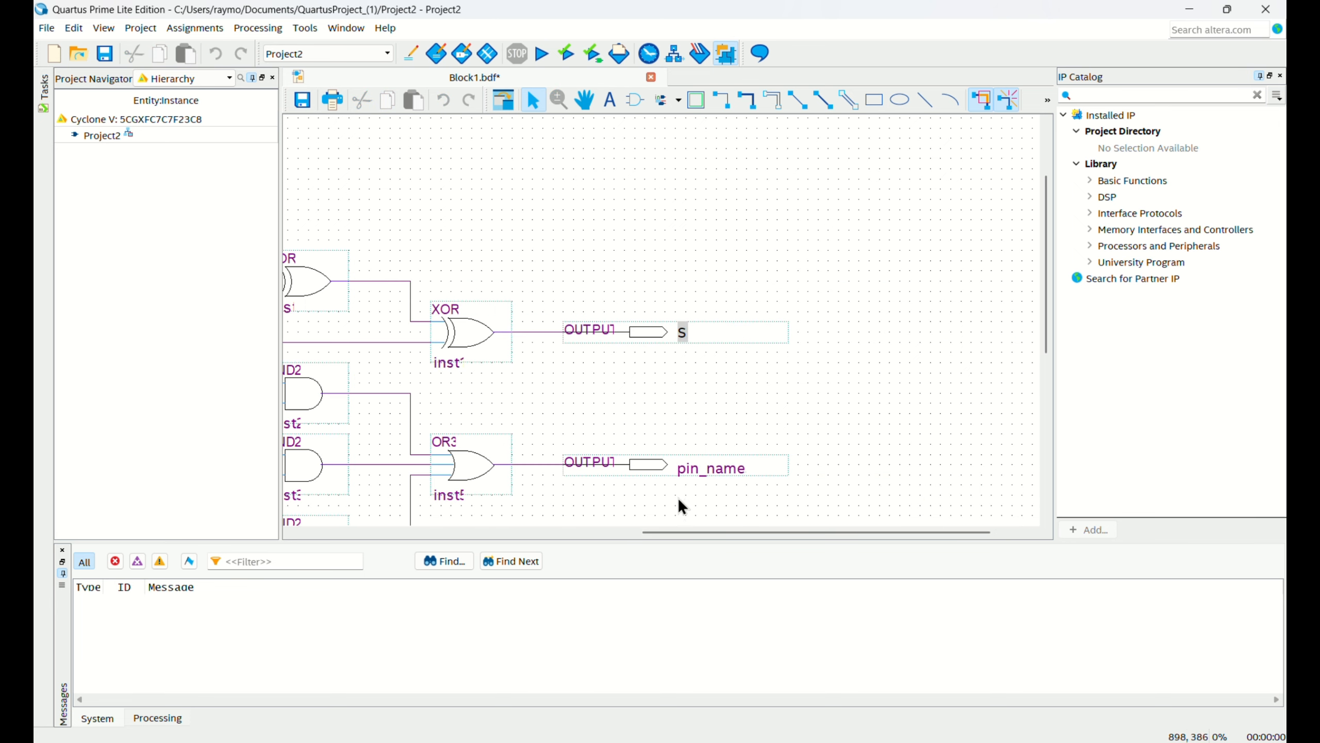
{"action": "double_click", "coordinate": [702, 468]}
{"action": "type", "text": "C_out"}
{"action": "left_click", "coordinate": [745, 426]}
{"action": "scroll", "coordinate": [677, 414], "scroll_direction": "down", "scroll_amount": 1, "text": "ctrl"}
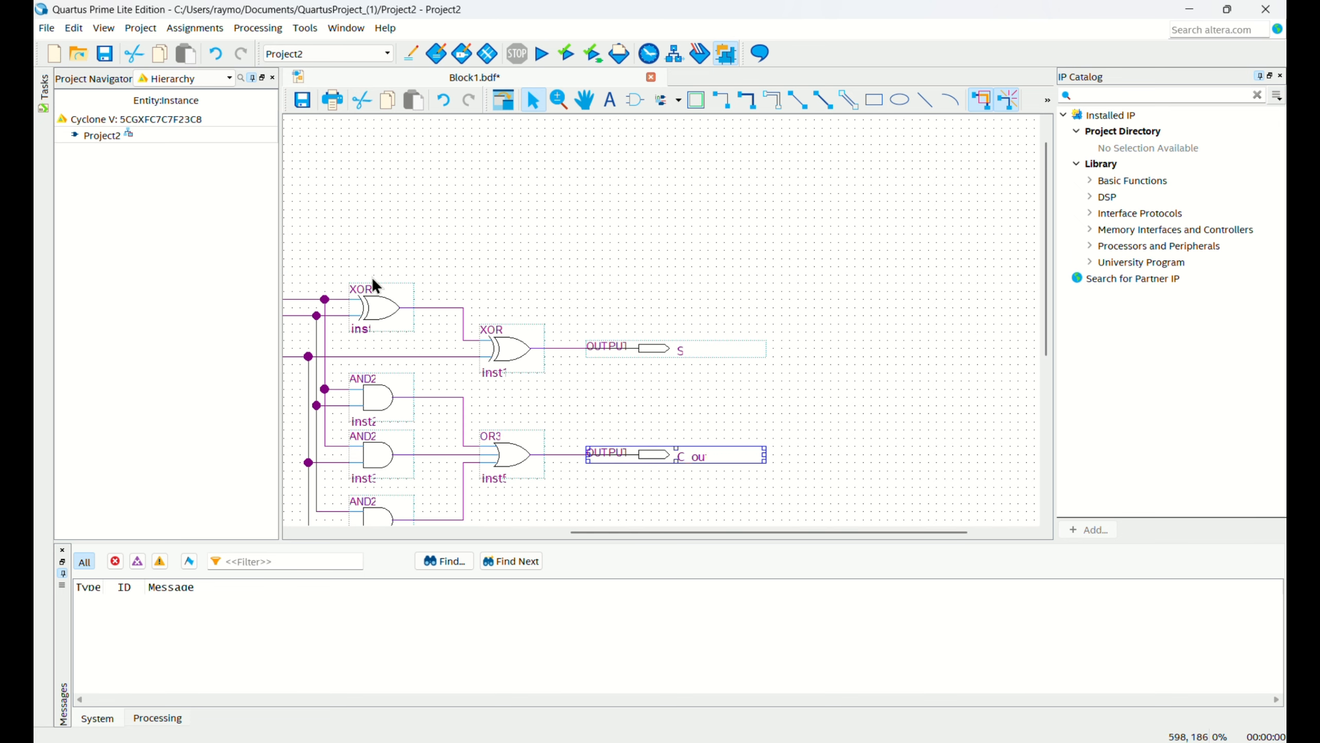
Save the schematic as Full_Adder in the QuartusProject_(1) folder and add it to the current project.
{"action": "left_click", "coordinate": [181, 78]}
{"action": "left_click", "coordinate": [47, 28]}
{"action": "left_click", "coordinate": [128, 200]}
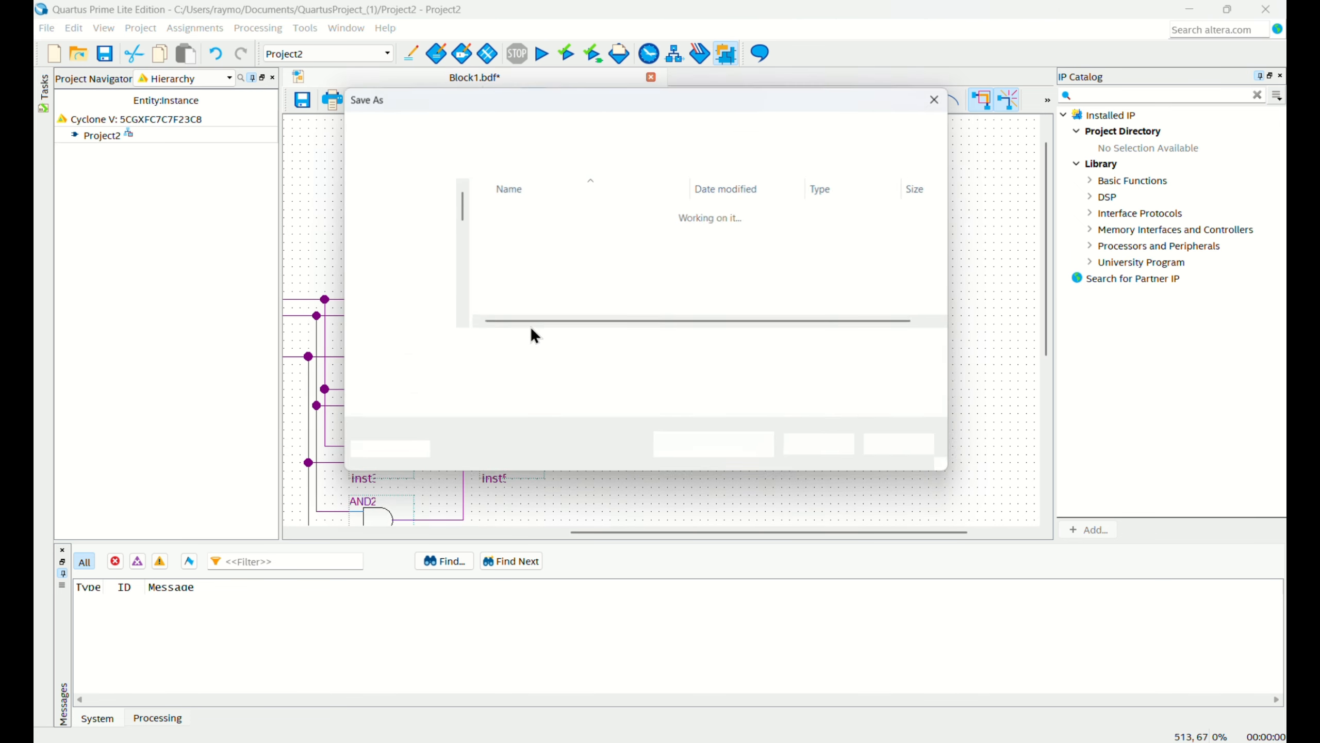
{"action": "key", "text": "BackSpace"}
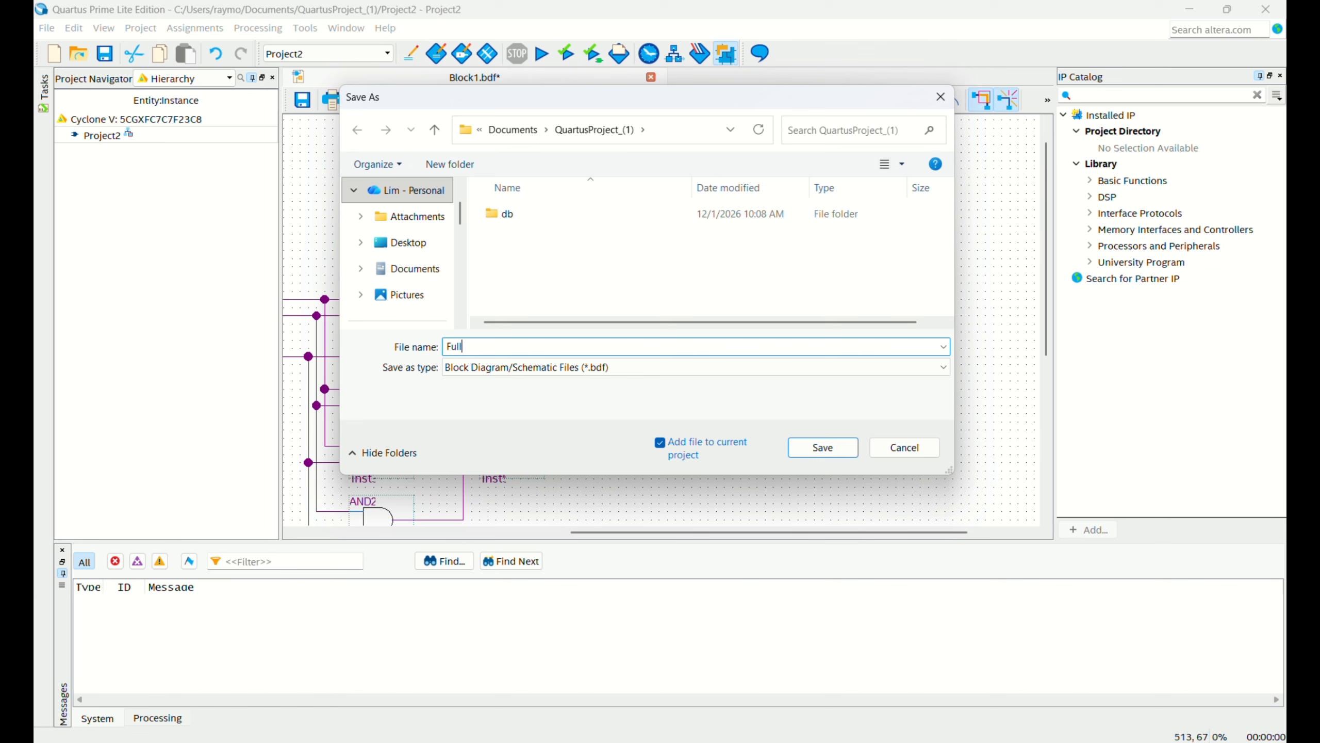
{"action": "type", "text": "Full_Adder"}
{"action": "left_click", "coordinate": [822, 447]}
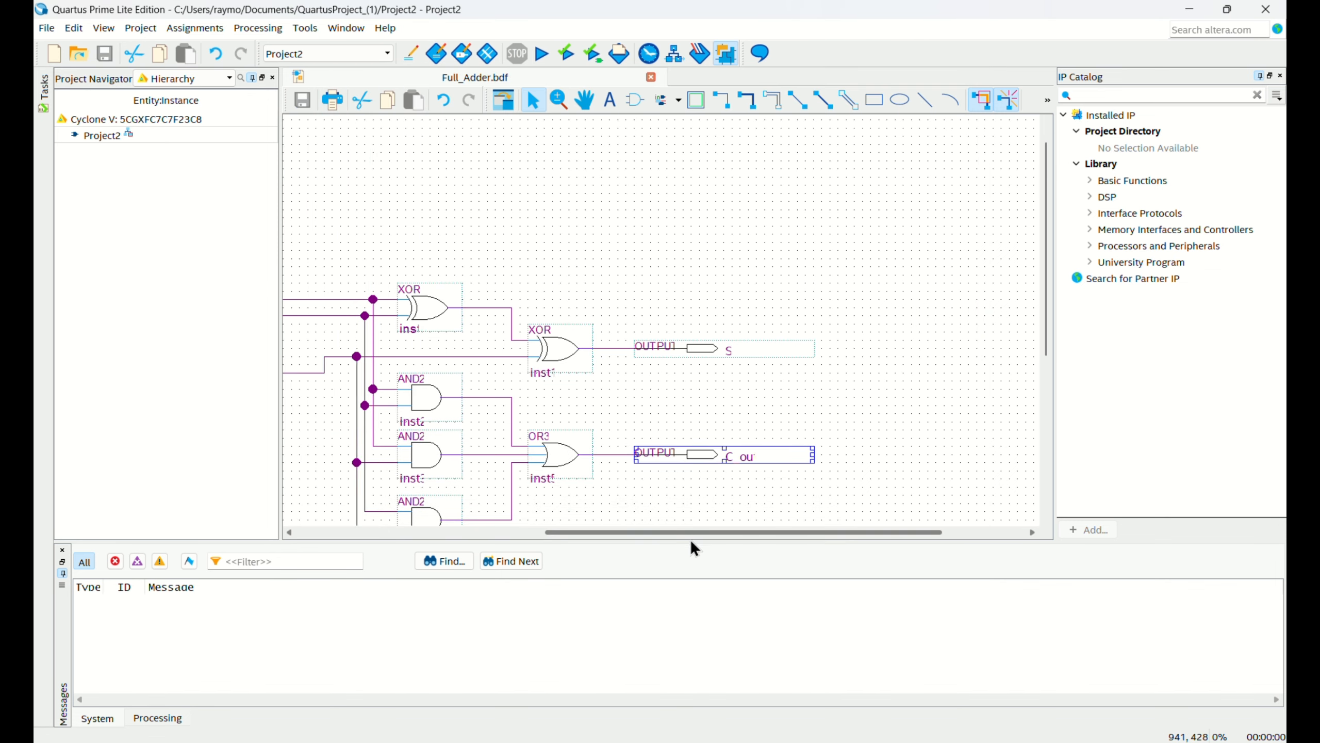
Show the compilation tasks and run Analysis & Synthesis on the full adder design.
{"action": "left_click_drag", "start_coordinate": [690, 533], "coordinate": [611, 533]}
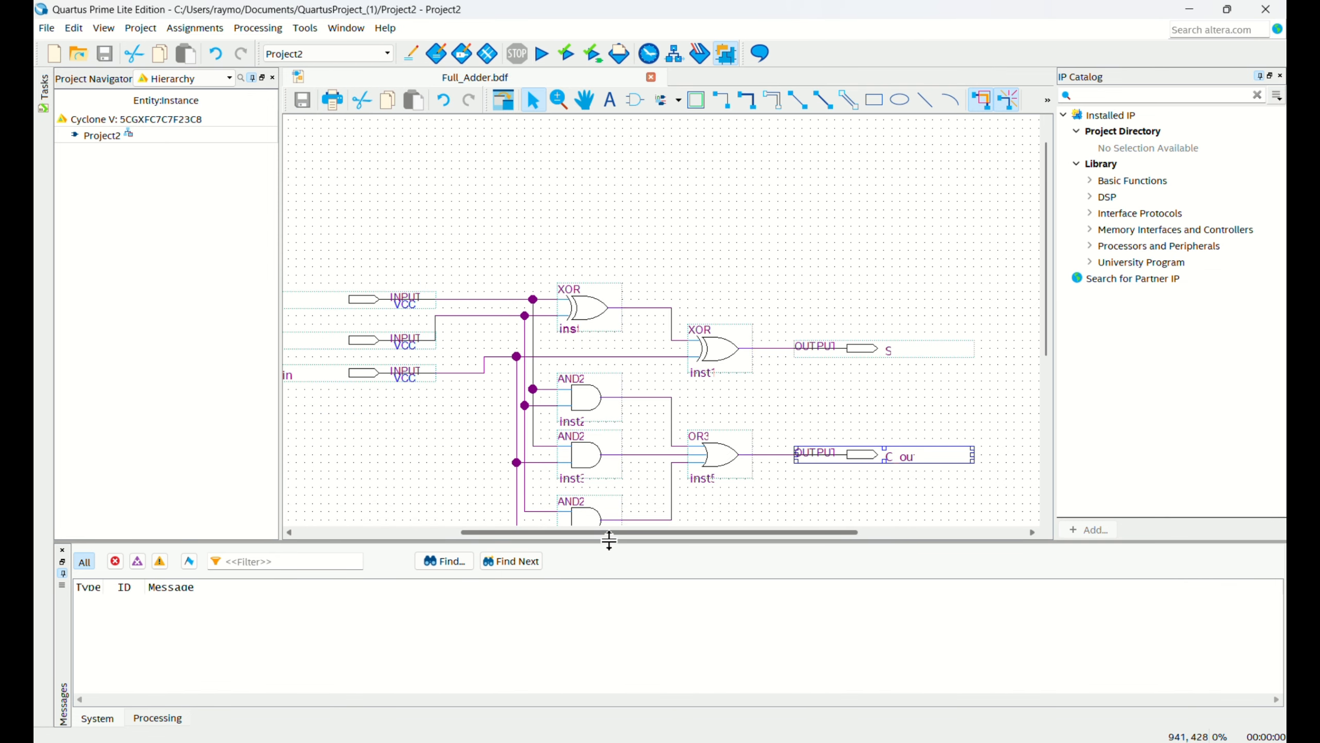
{"action": "left_click", "coordinate": [44, 99]}
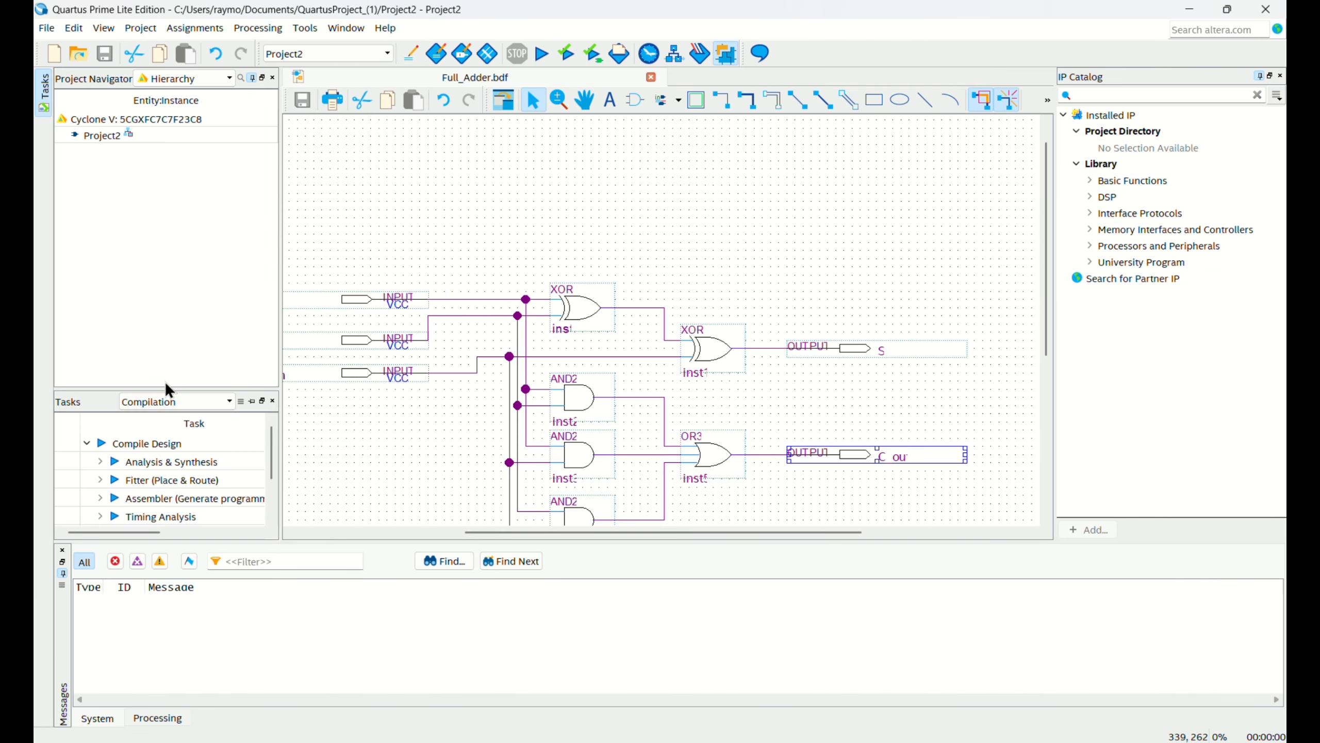
{"action": "double_click", "coordinate": [111, 462]}
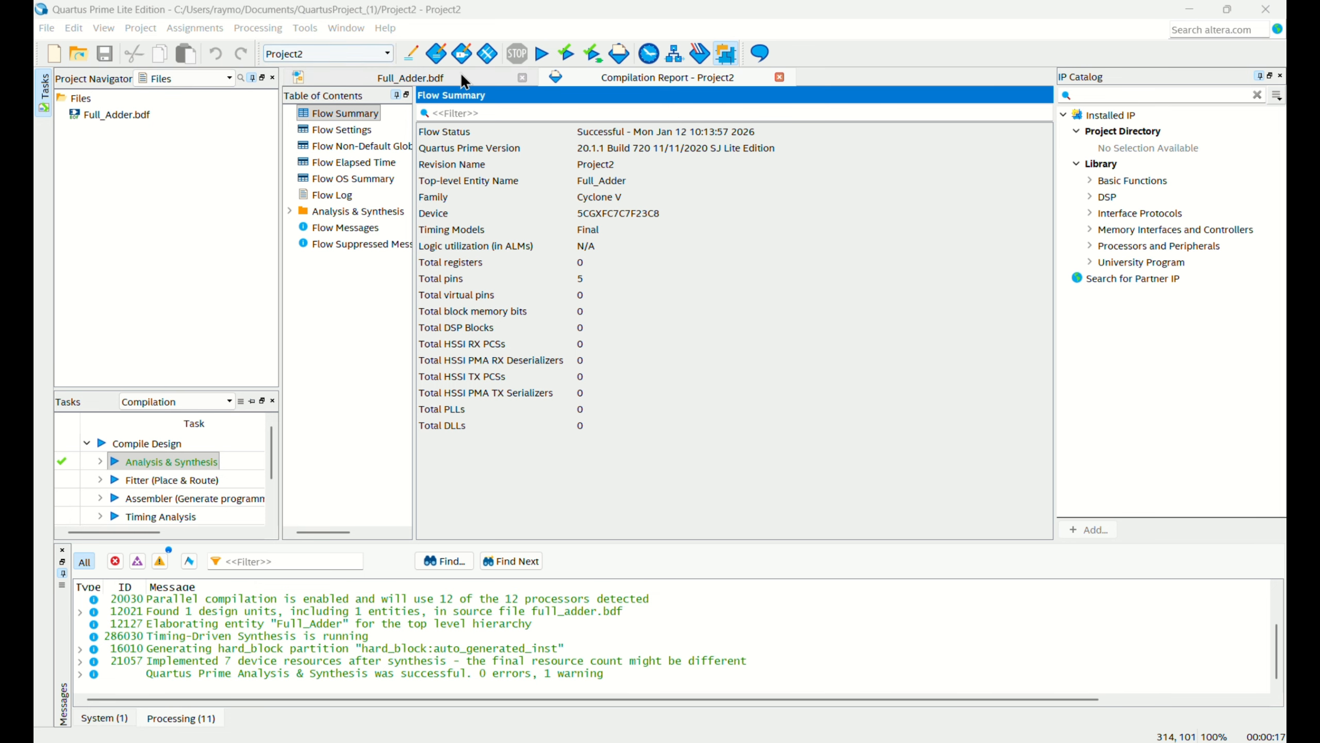
Return to the Full_Adder.bdf schematic and create a new University Program VWF file.
{"action": "left_click", "coordinate": [441, 77]}
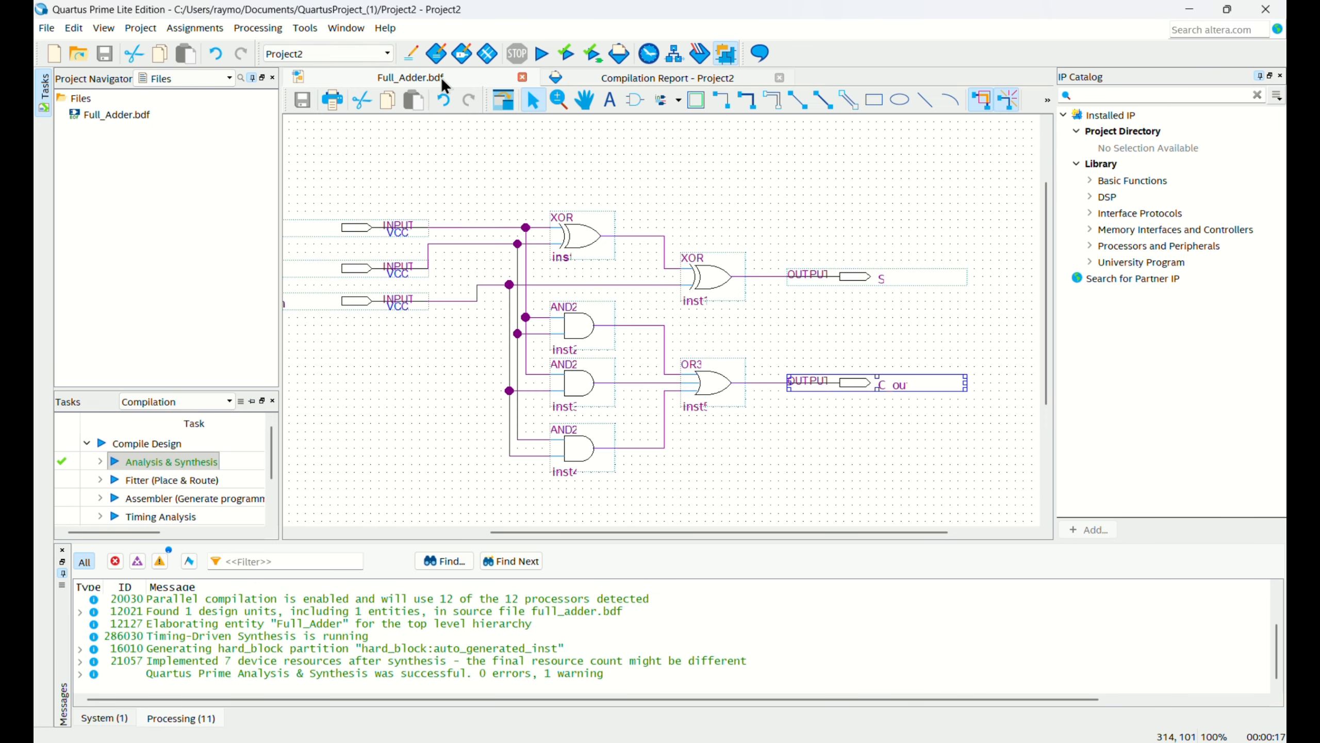
{"action": "left_click", "coordinate": [48, 28]}
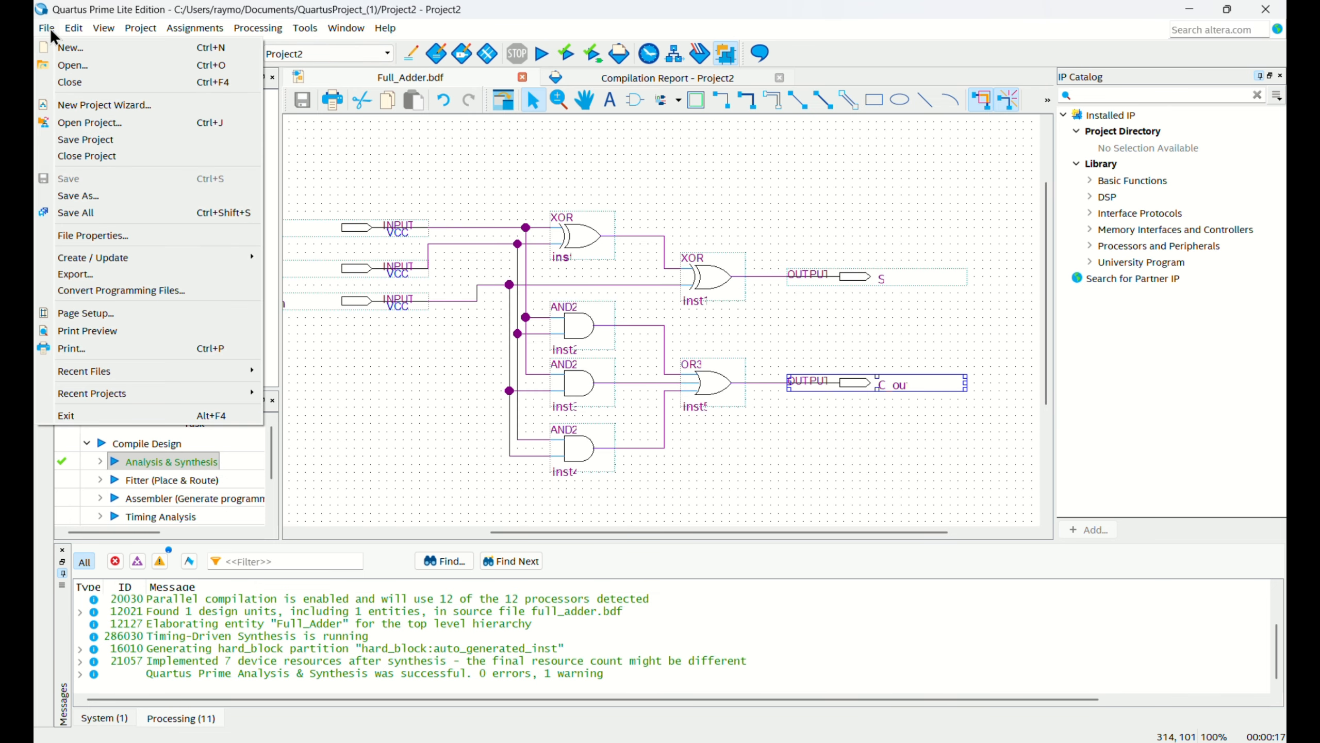
{"action": "left_click", "coordinate": [134, 51]}
{"action": "scroll", "coordinate": [658, 461], "scroll_direction": "down", "scroll_amount": 3}
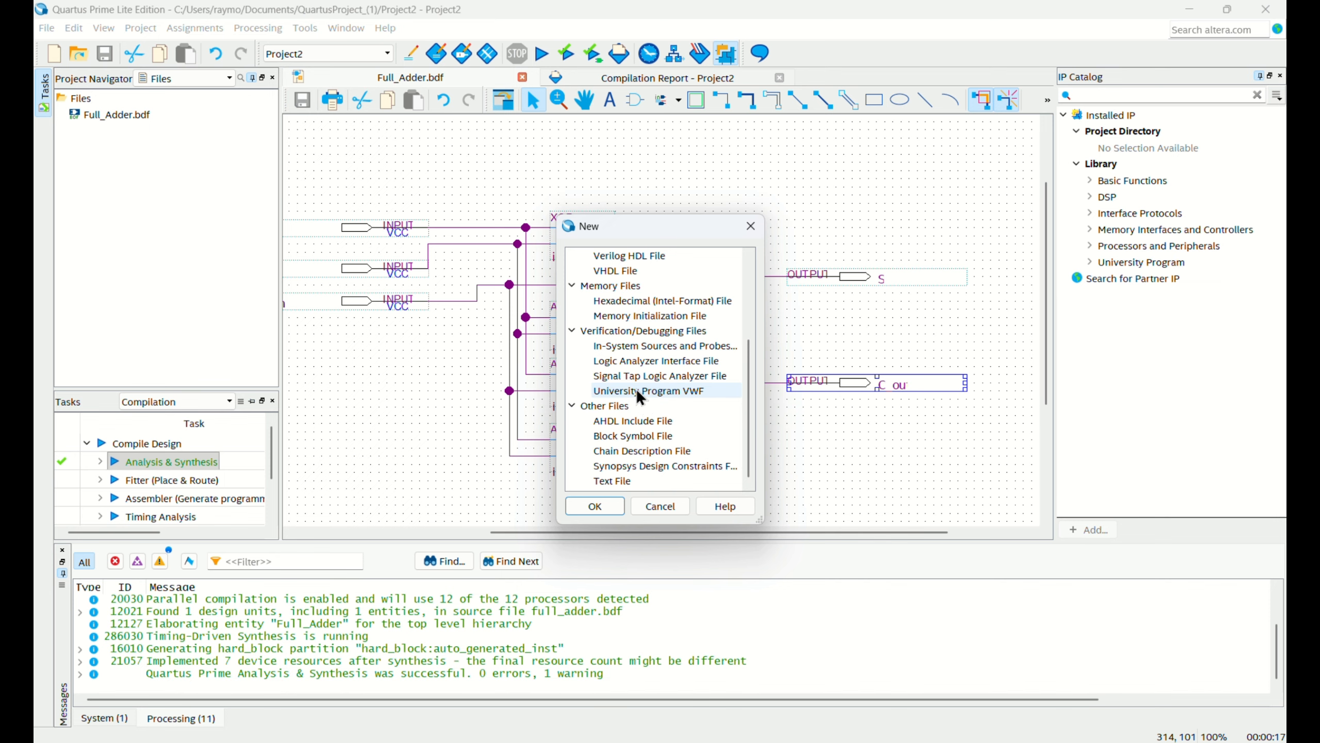
{"action": "left_click", "coordinate": [638, 391]}
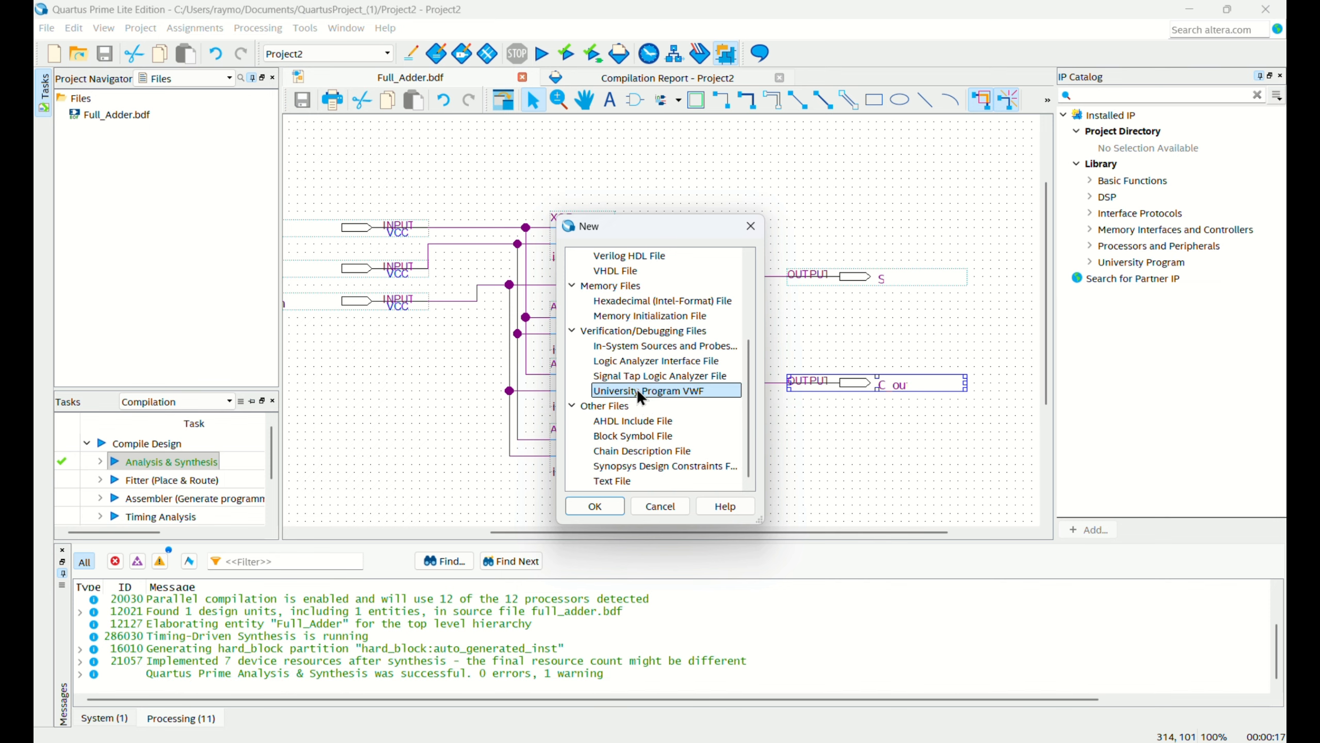
{"action": "left_click", "coordinate": [596, 511]}
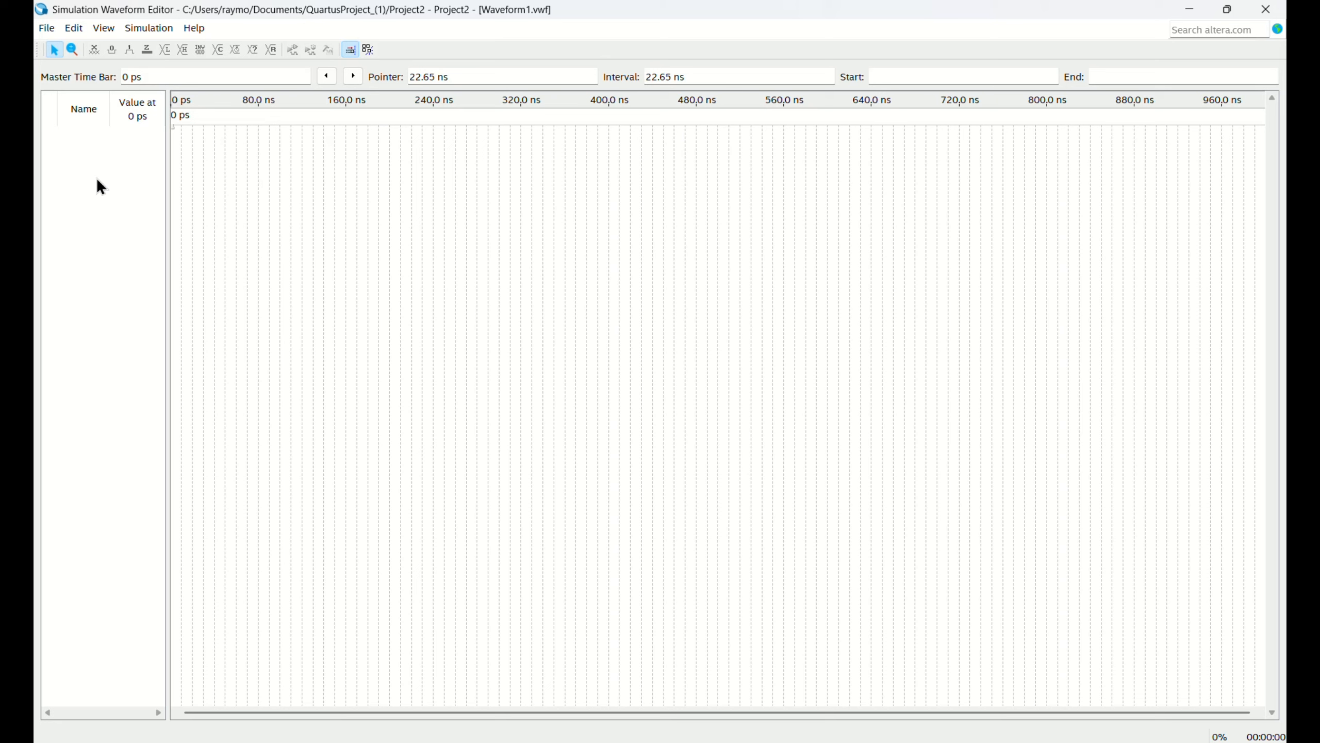
Use the Node Finder to list all pins and insert A, B, C_in, C_out and S into the waveform.
{"action": "right_click", "coordinate": [98, 180]}
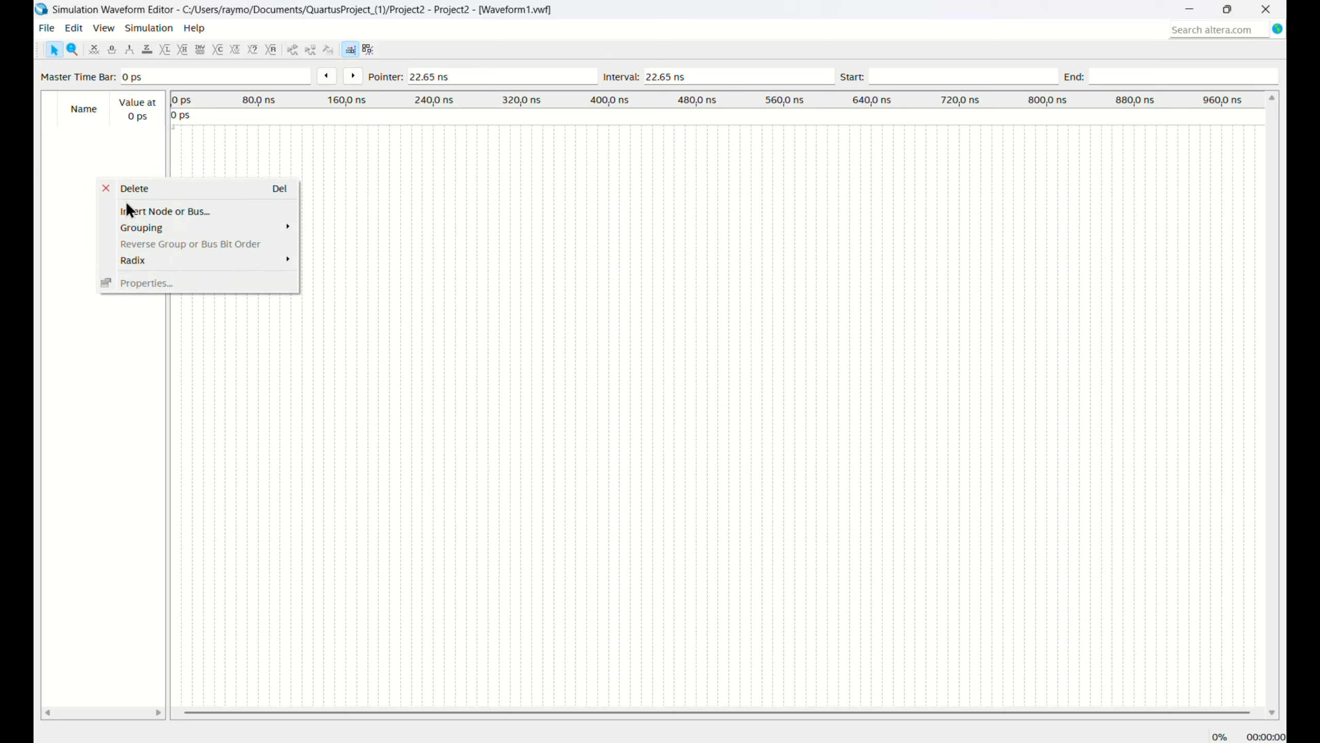
{"action": "left_click", "coordinate": [139, 211]}
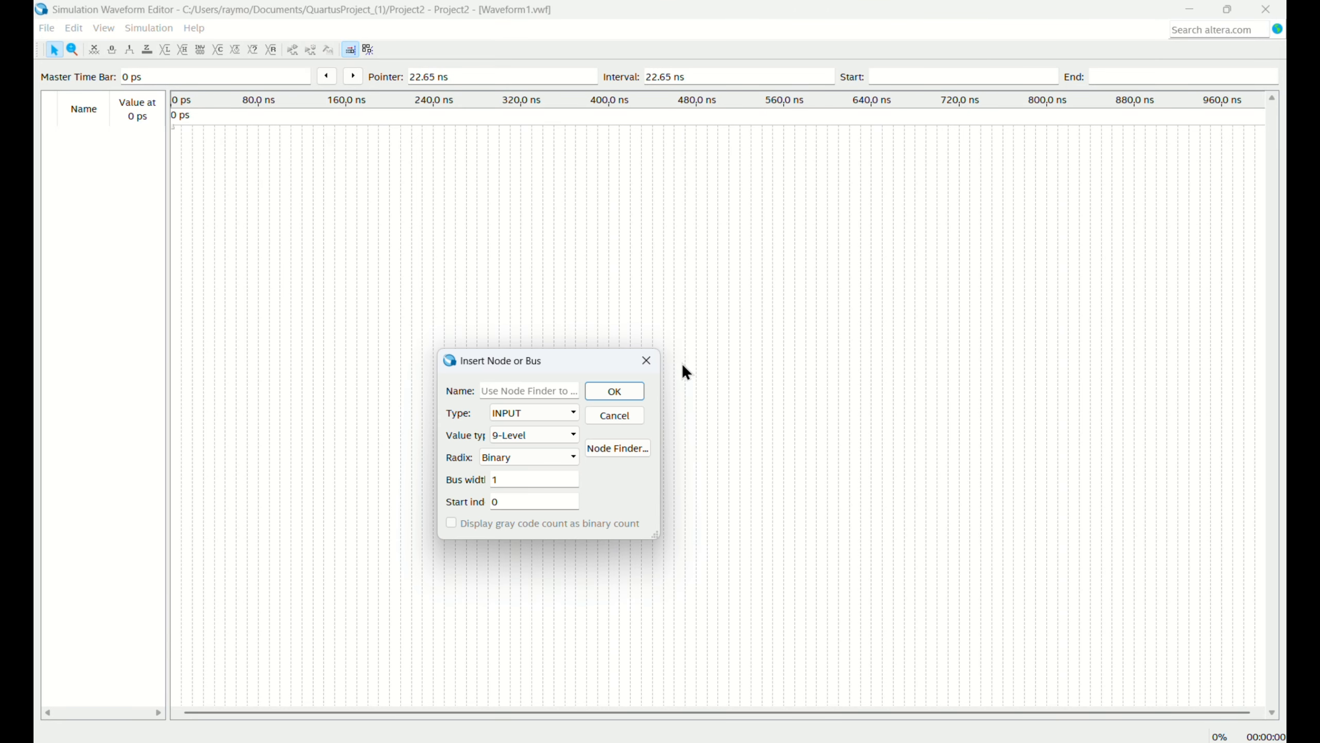
{"action": "left_click", "coordinate": [623, 450]}
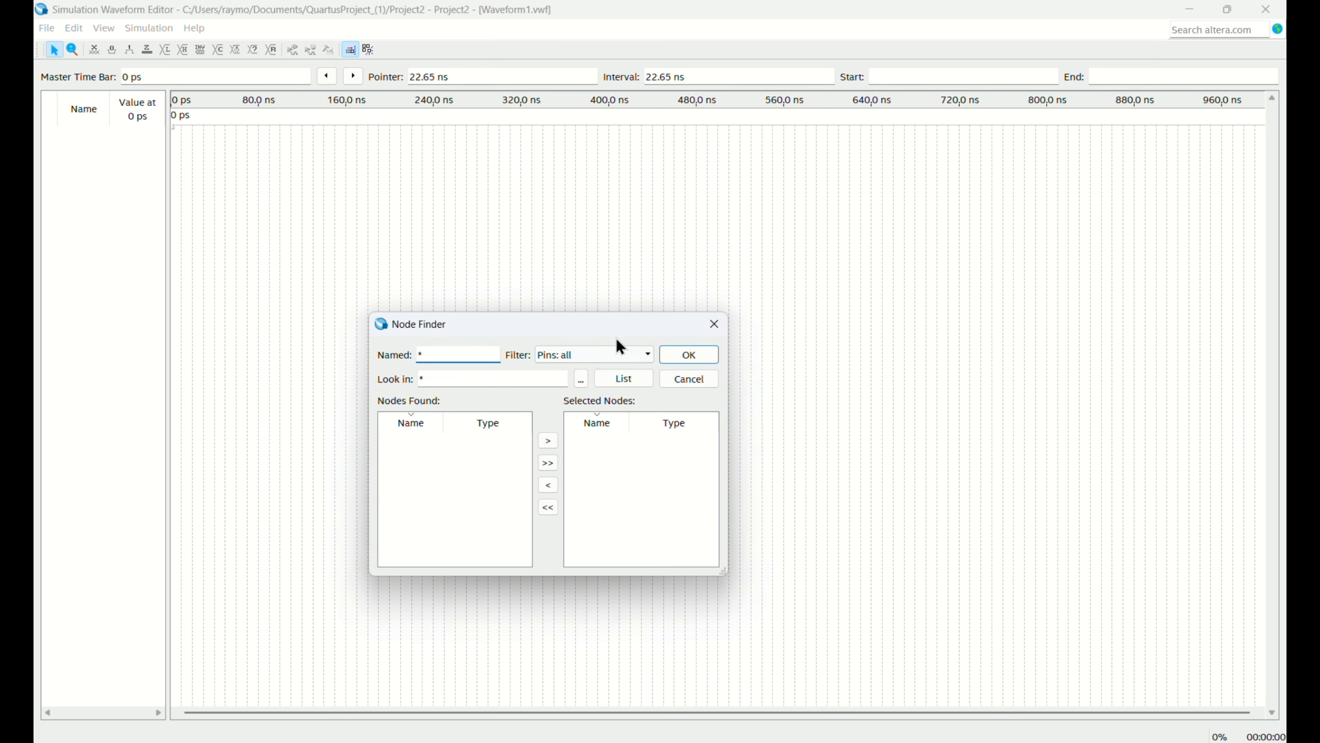
{"action": "left_click", "coordinate": [620, 381]}
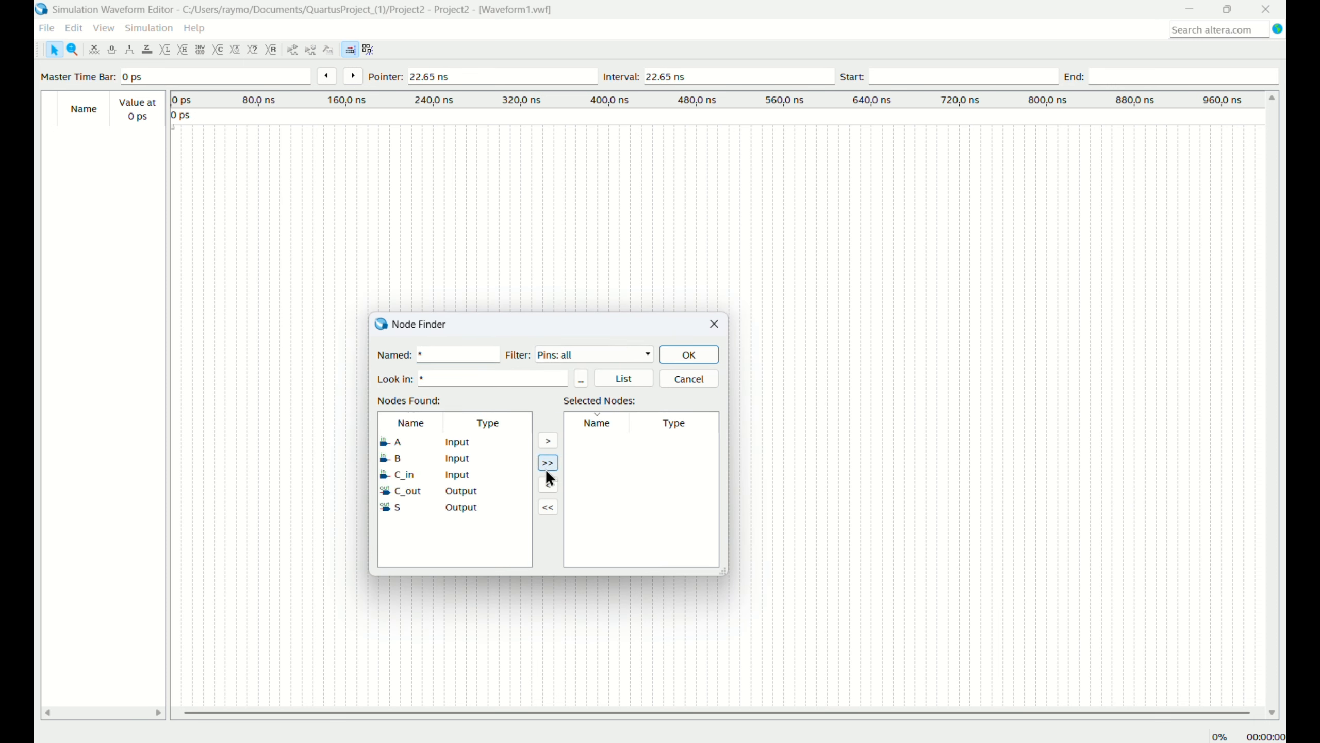
{"action": "left_click", "coordinate": [548, 464]}
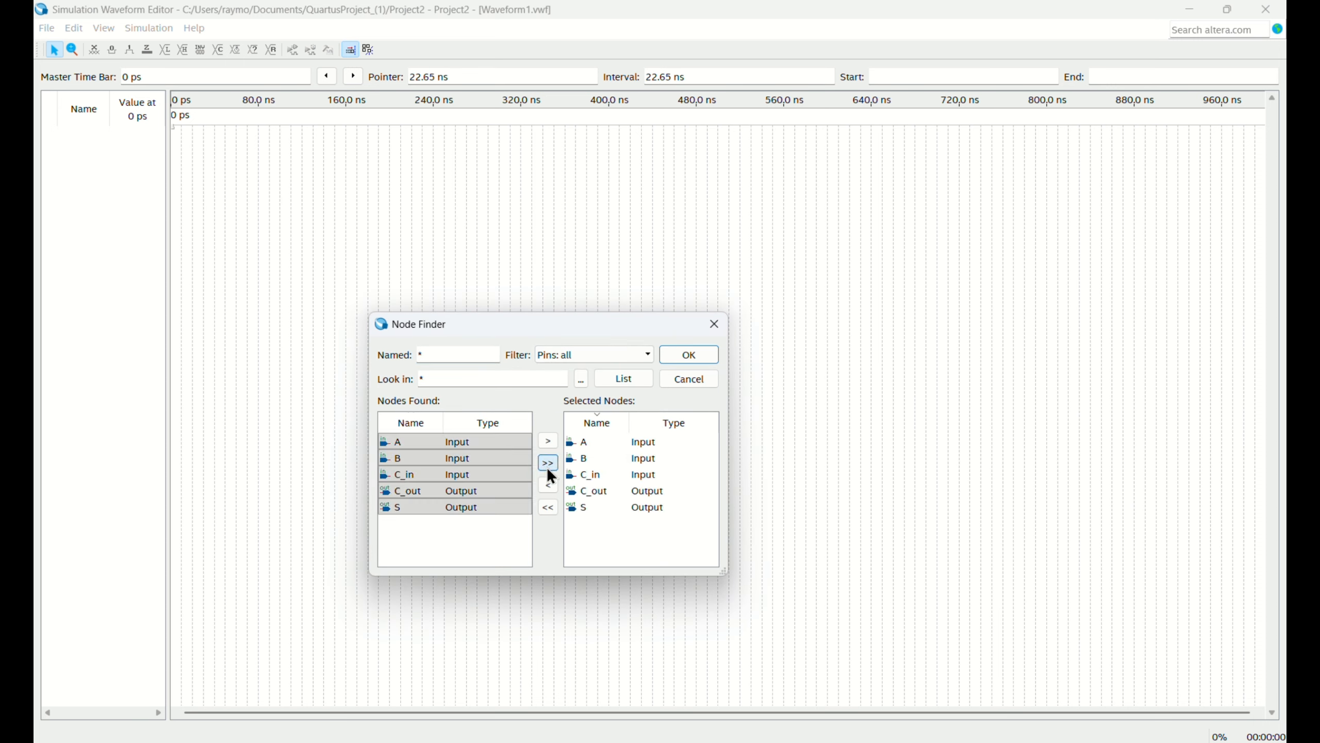
{"action": "left_click", "coordinate": [714, 356]}
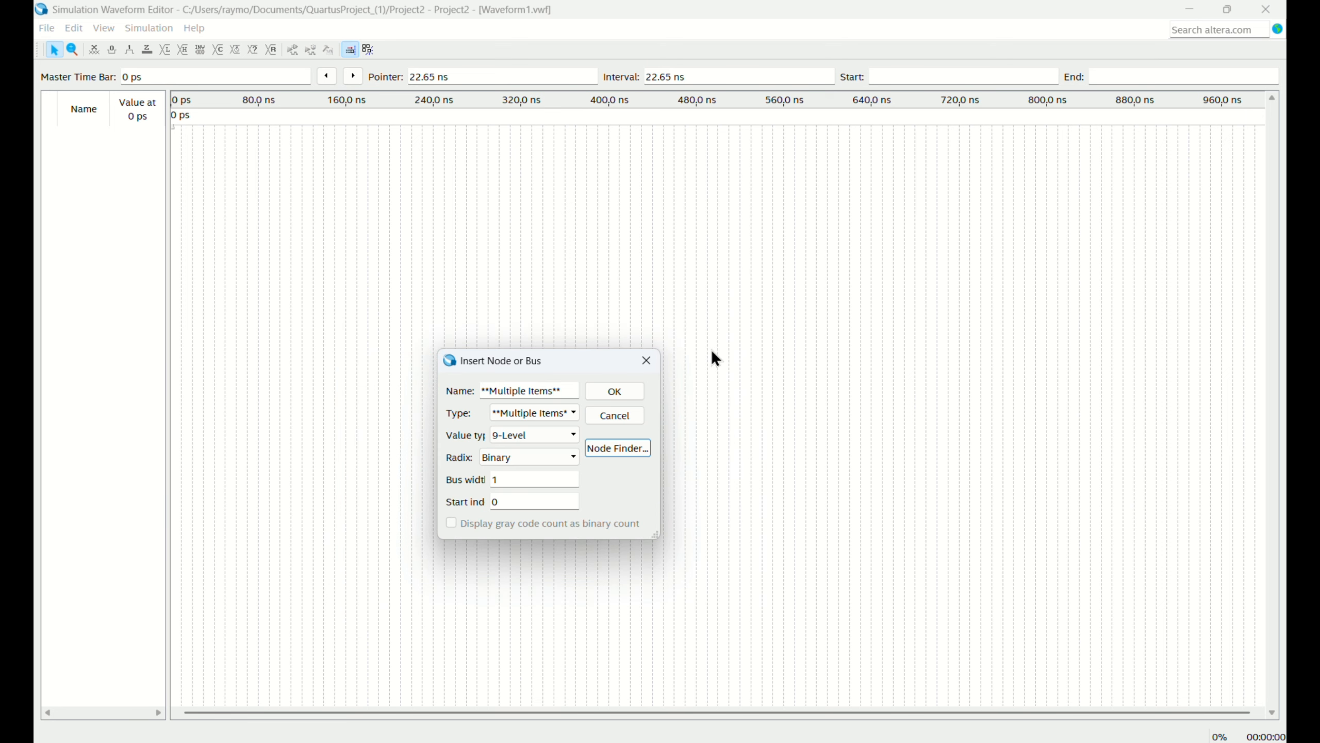
{"action": "left_click", "coordinate": [604, 394]}
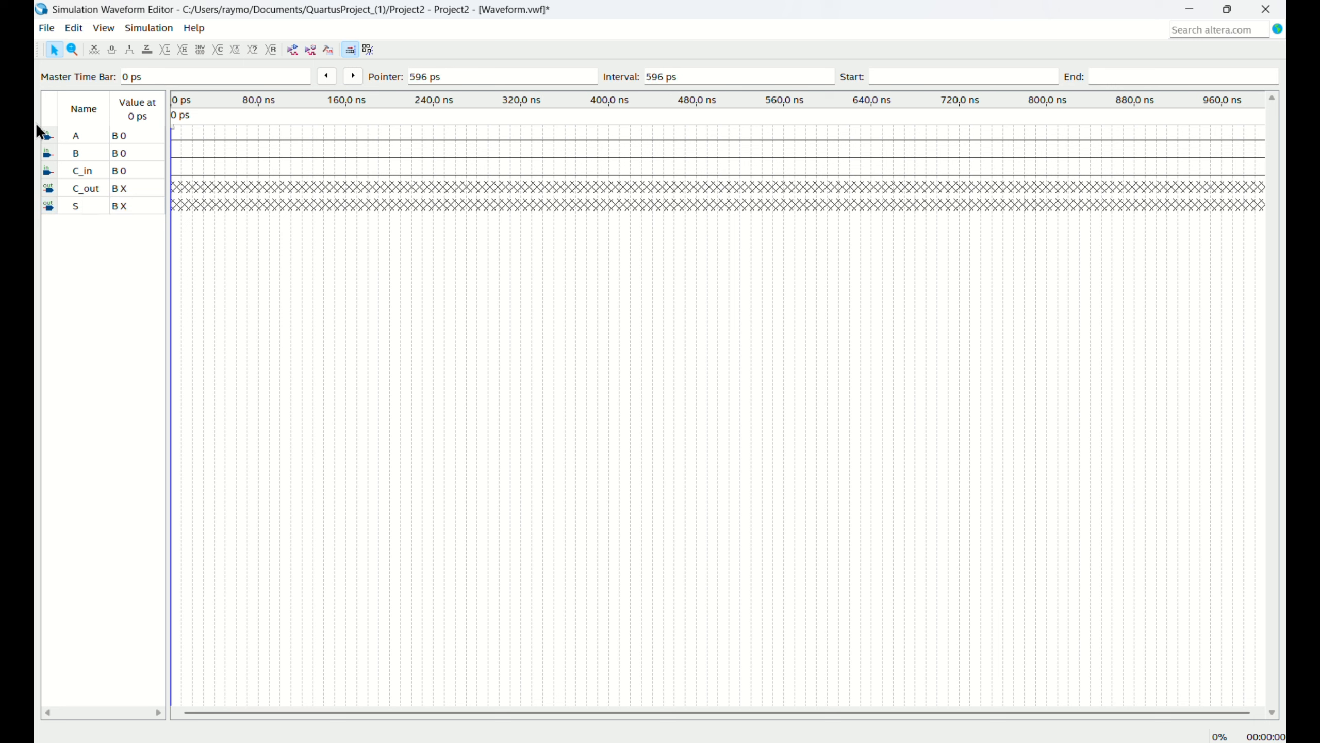
Give input A a clock waveform with an 80 ns period, 0 ns offset and 50% duty cycle.
{"action": "left_click", "coordinate": [48, 139]}
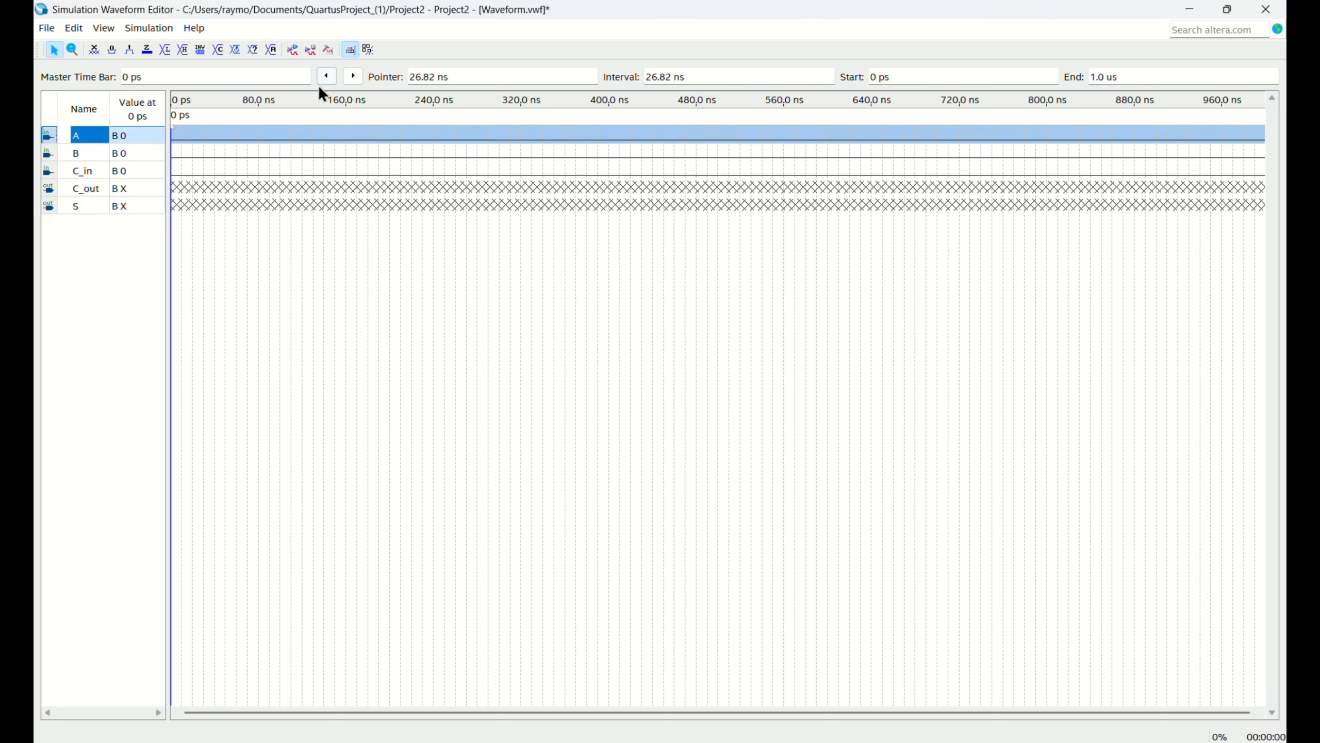
{"action": "left_click", "coordinate": [236, 50]}
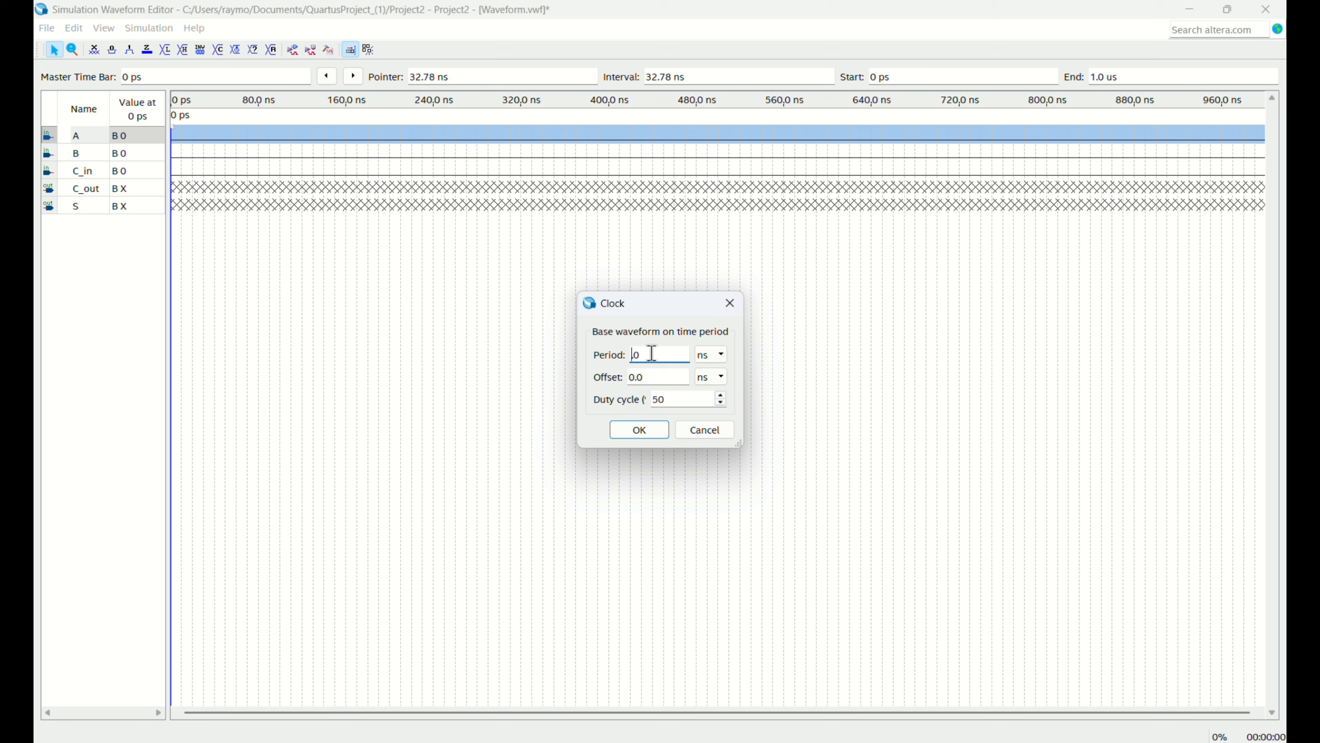
{"action": "left_click", "coordinate": [650, 436]}
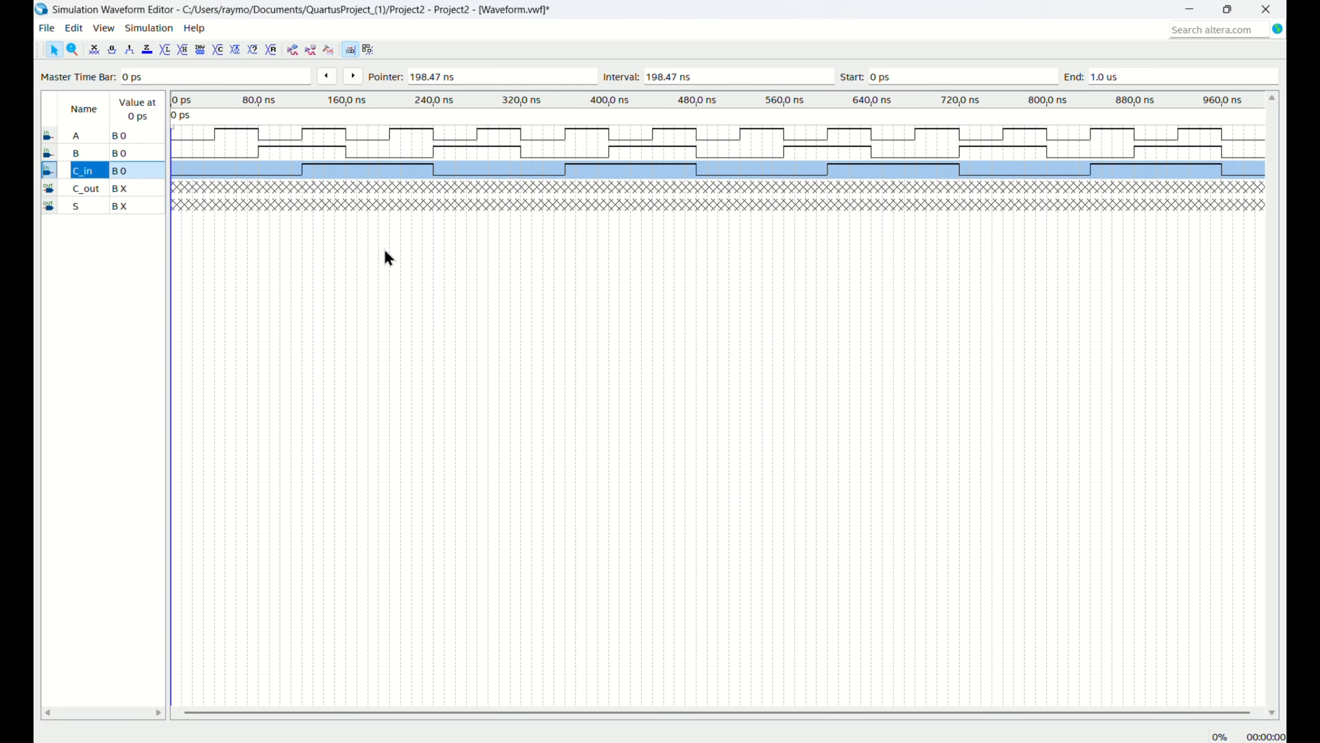
Remove the -novopt option from the vsim line of the functional simulation's ModelSim script and save the simulation settings.
{"action": "left_click", "coordinate": [140, 28]}
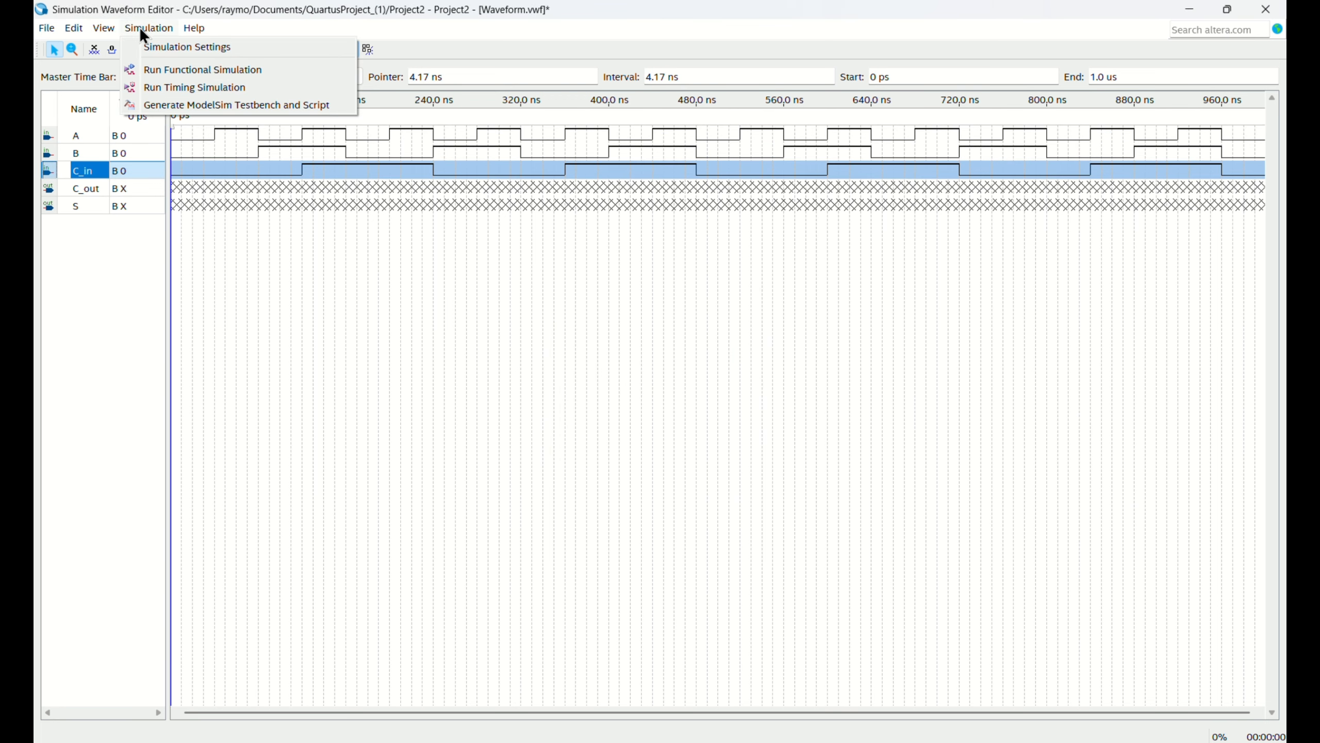
{"action": "left_click", "coordinate": [174, 48]}
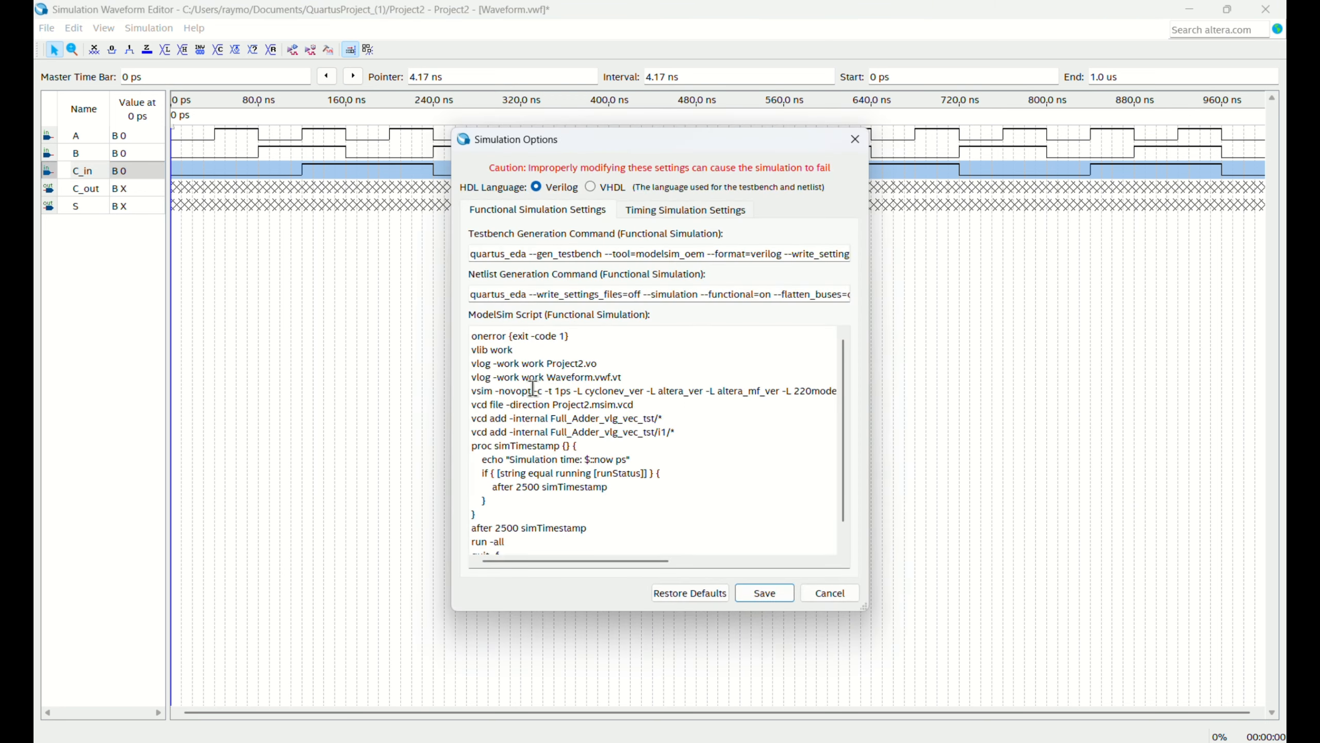
{"action": "left_click_drag", "start_coordinate": [532, 389], "coordinate": [502, 389]}
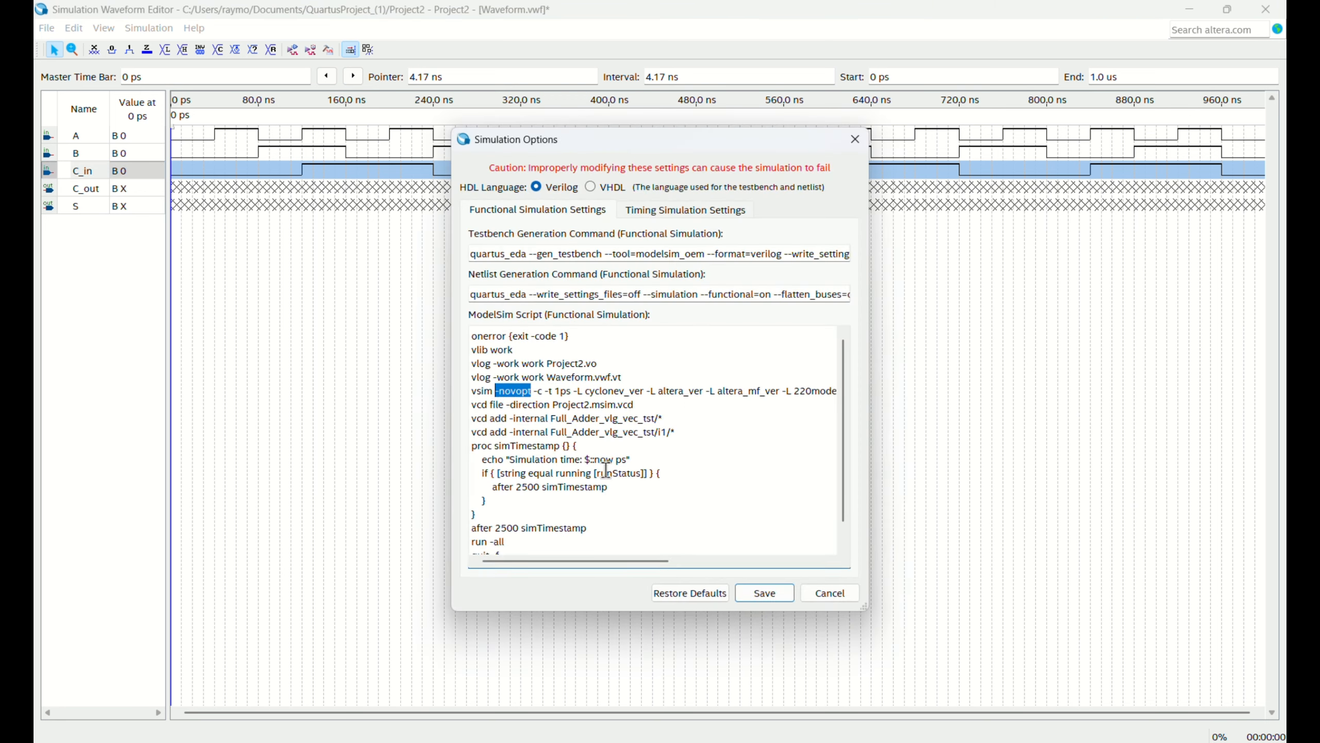
{"action": "key", "text": "BackSpace"}
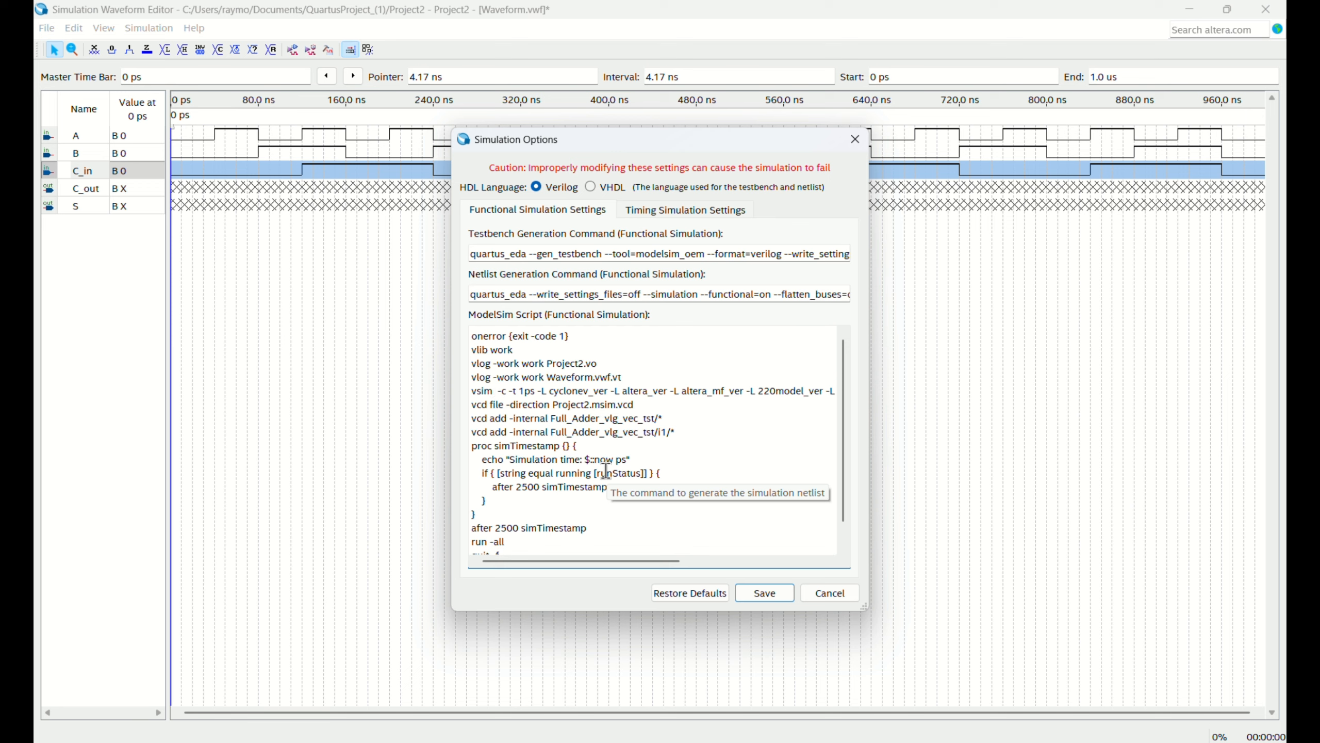
{"action": "key", "text": "BackSpace"}
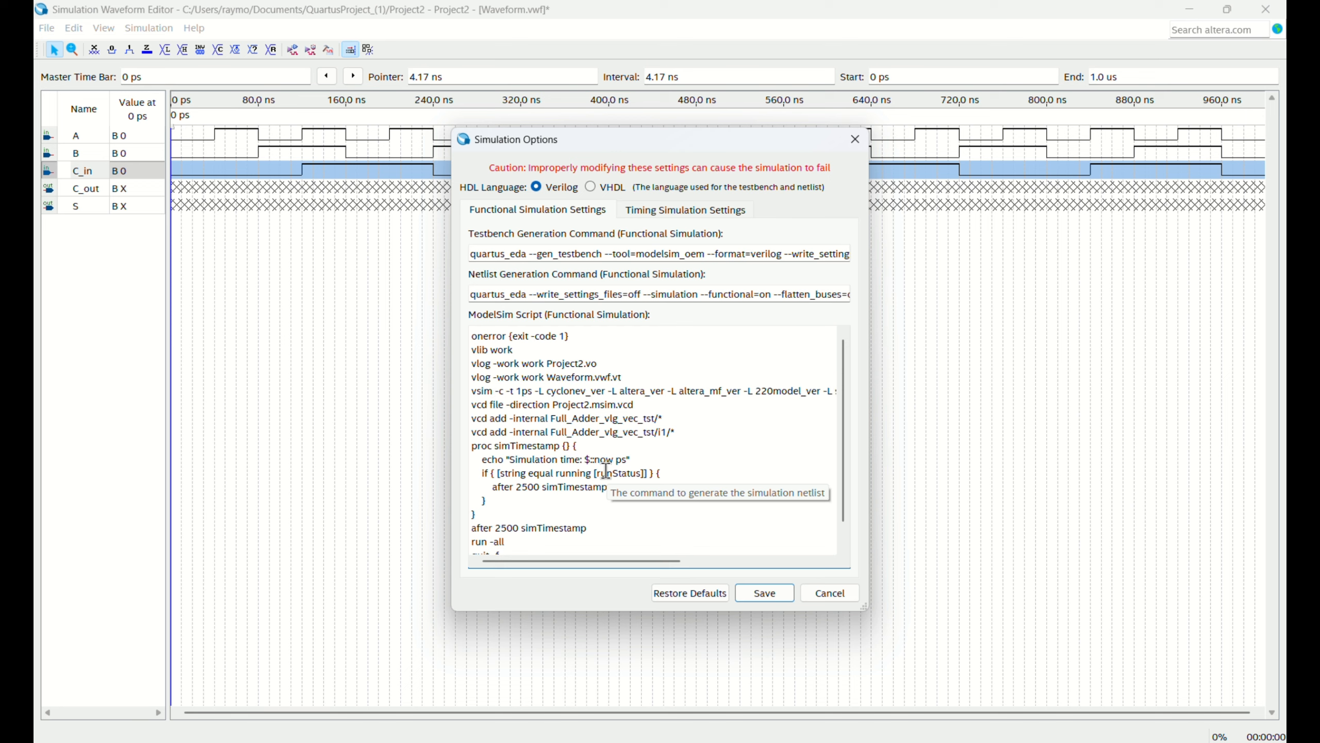
{"action": "left_click", "coordinate": [763, 600]}
Run the functional simulation and save the modified waveform file as Waveform.vwf when starting it.
{"action": "left_click", "coordinate": [159, 27]}
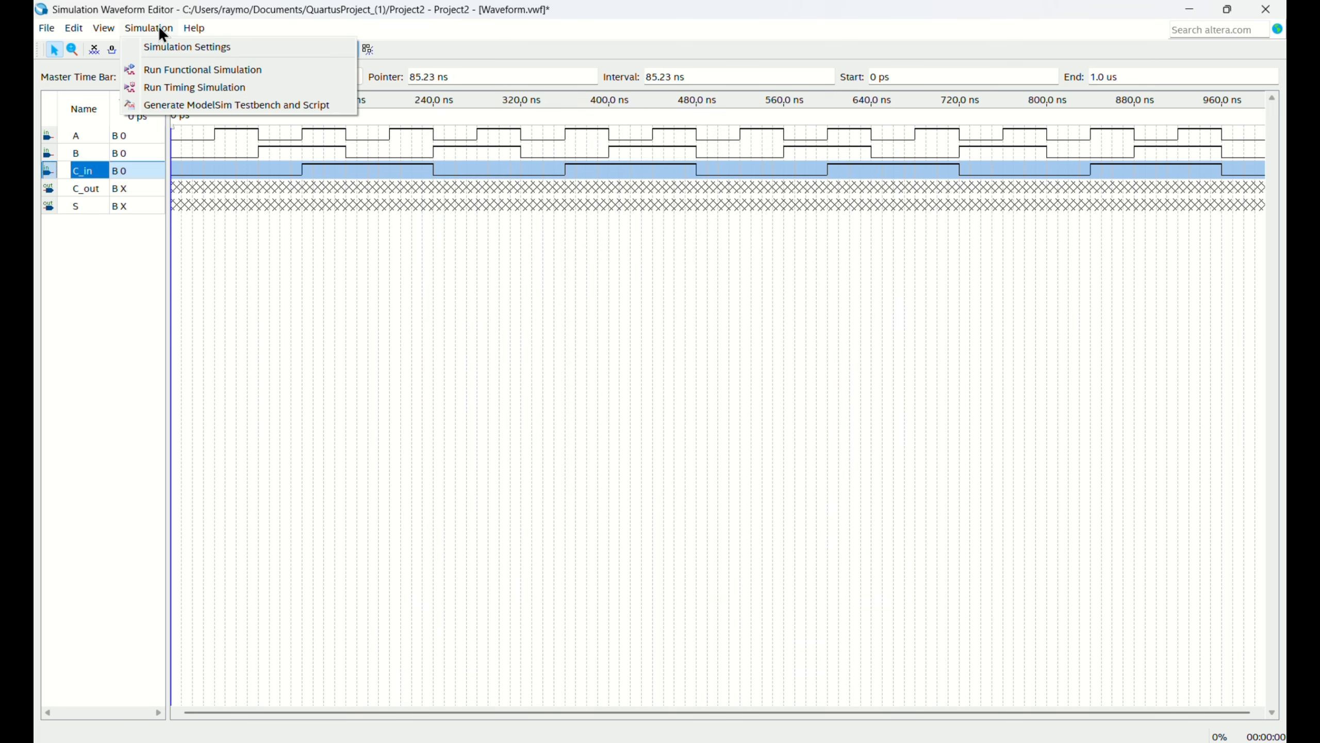
{"action": "left_click", "coordinate": [203, 71]}
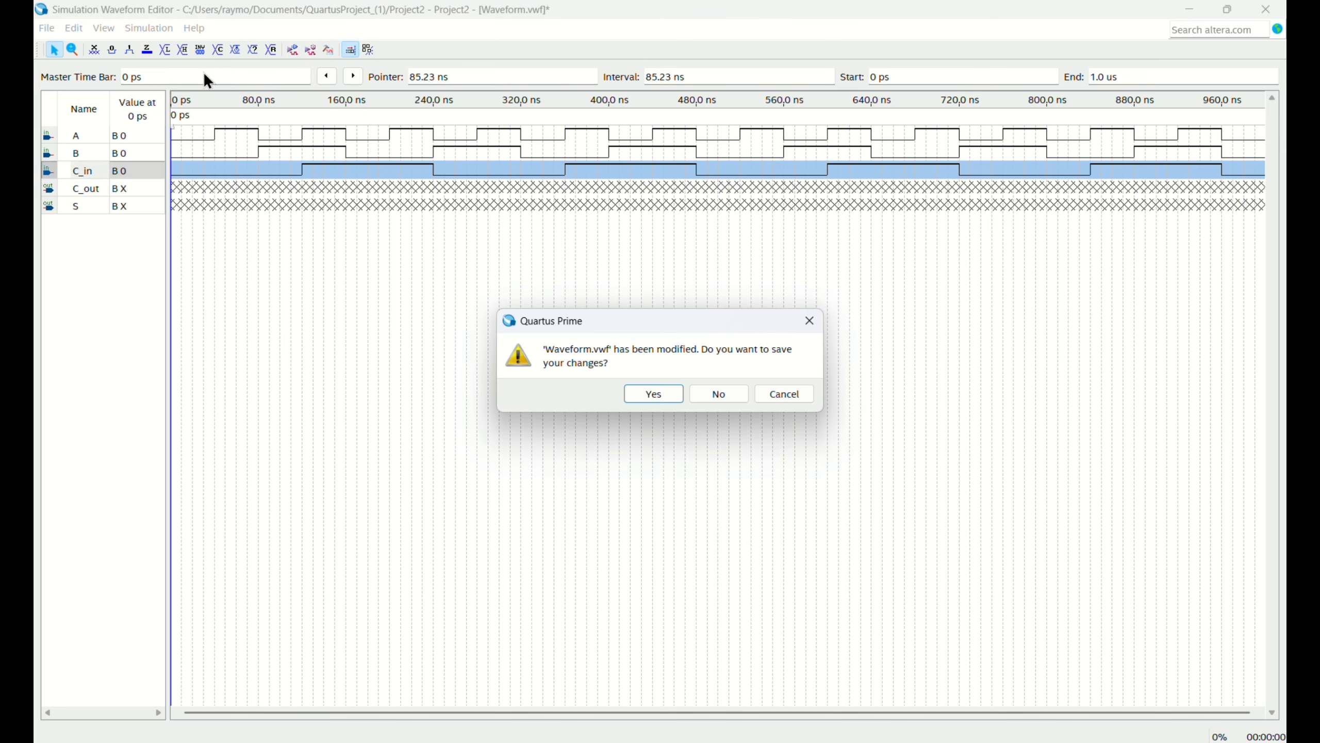
{"action": "left_click", "coordinate": [653, 401]}
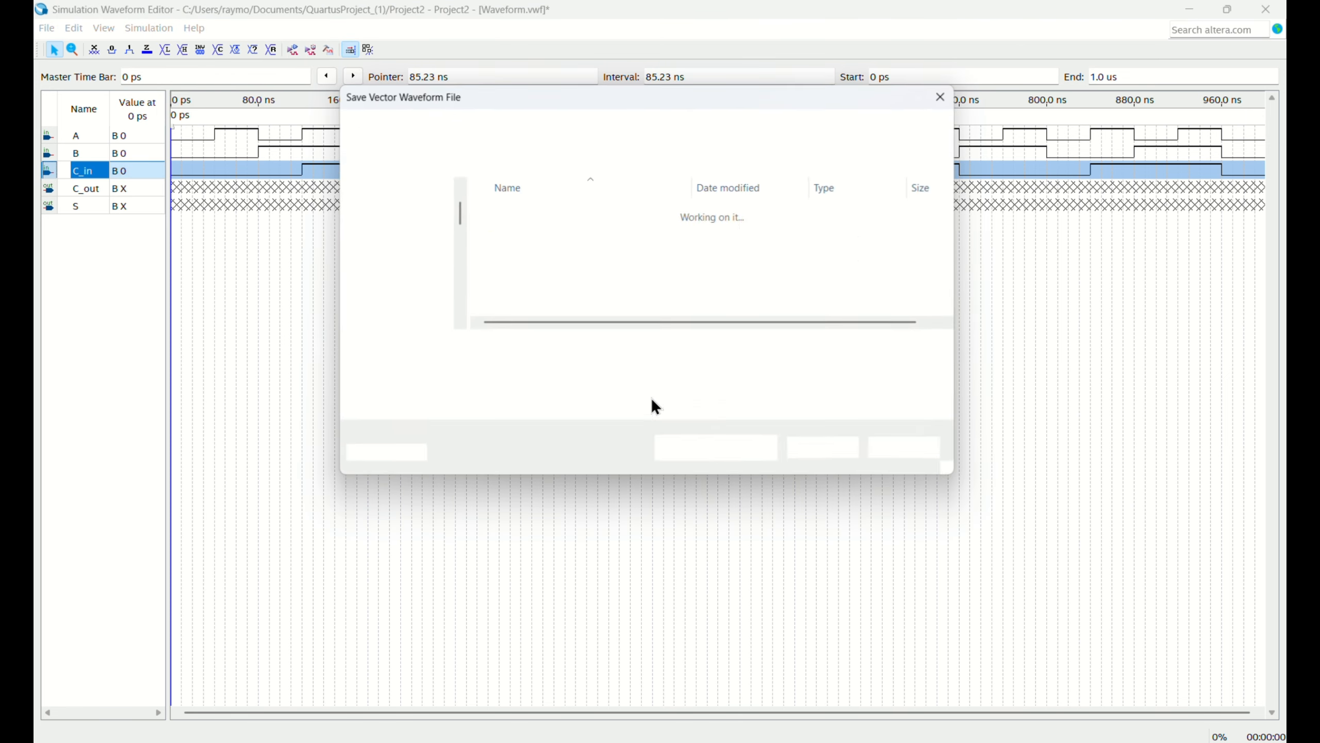
{"action": "left_click", "coordinate": [827, 447]}
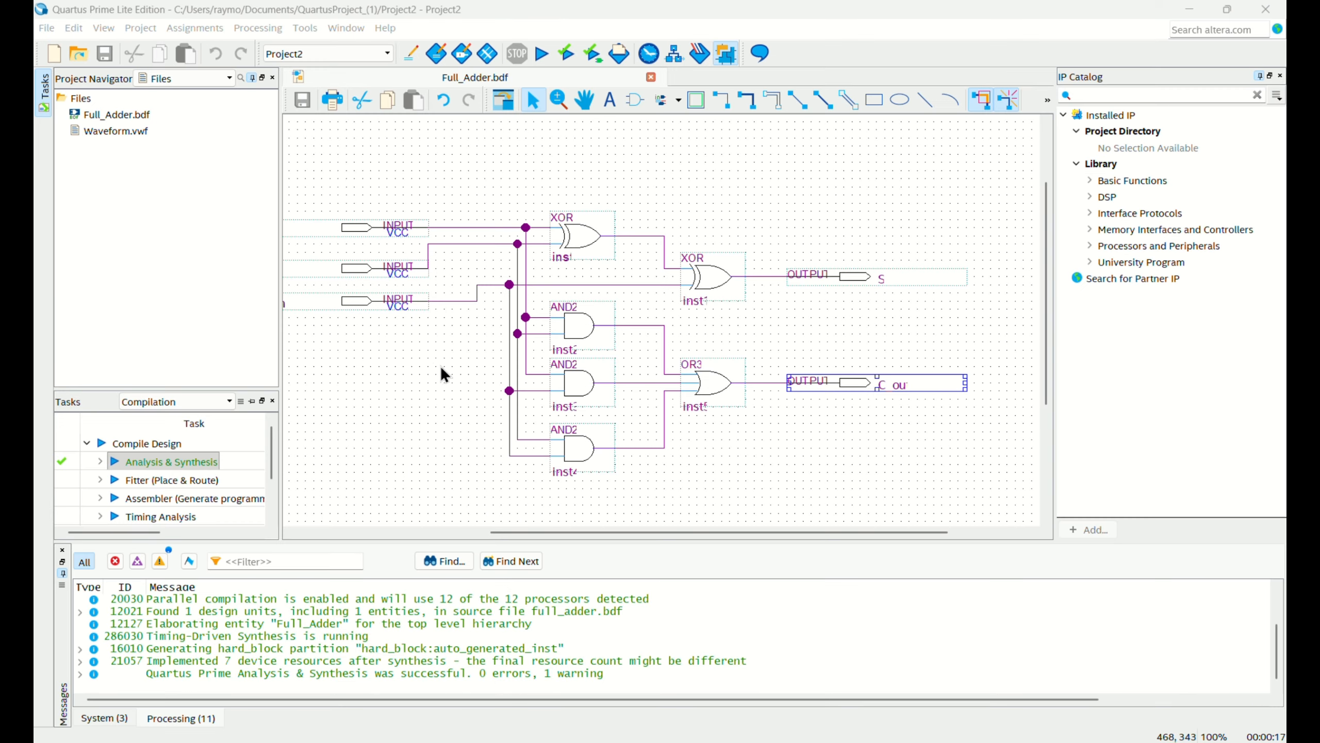
Create a symbol file from the Full_Adder.bdf schematic and save it as Full_Adder.bsf in the project folder.
{"action": "left_click", "coordinate": [460, 72]}
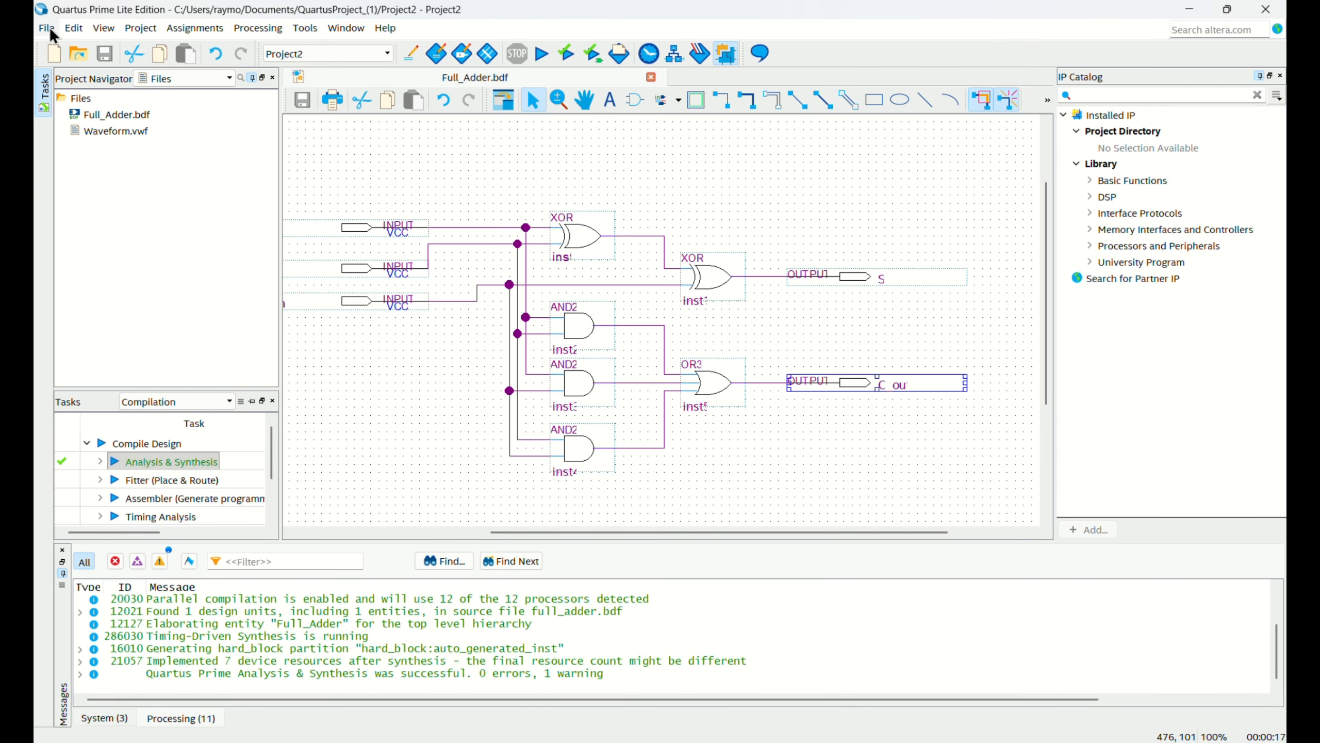
{"action": "left_click", "coordinate": [50, 29]}
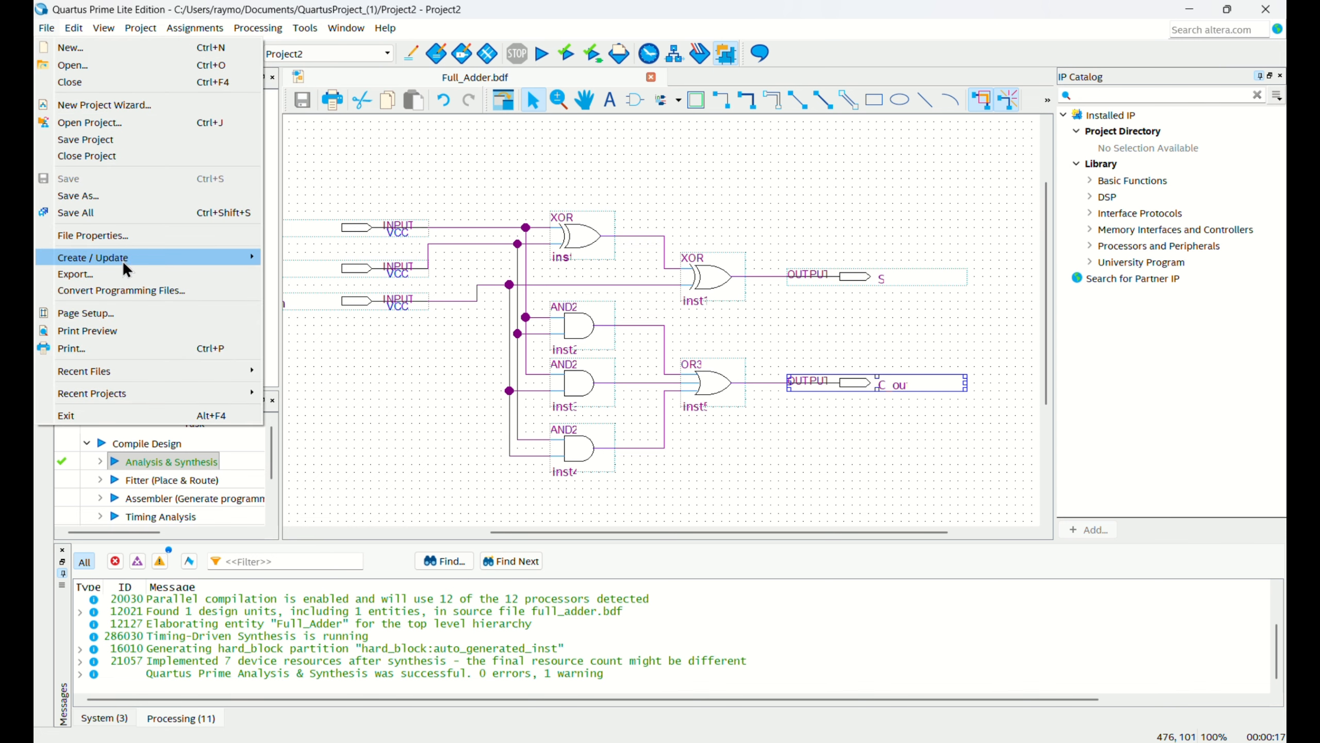
{"action": "mouse_move", "coordinate": [124, 261]}
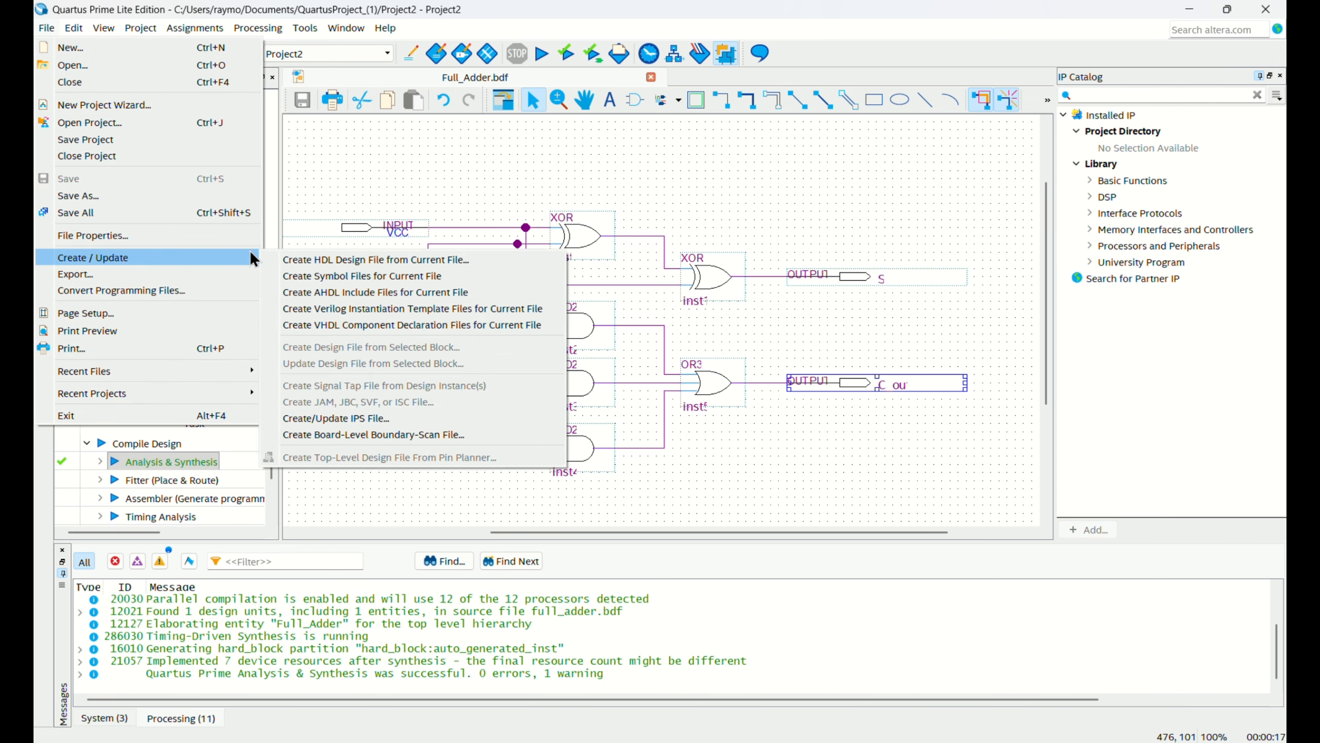
{"action": "left_click", "coordinate": [306, 277]}
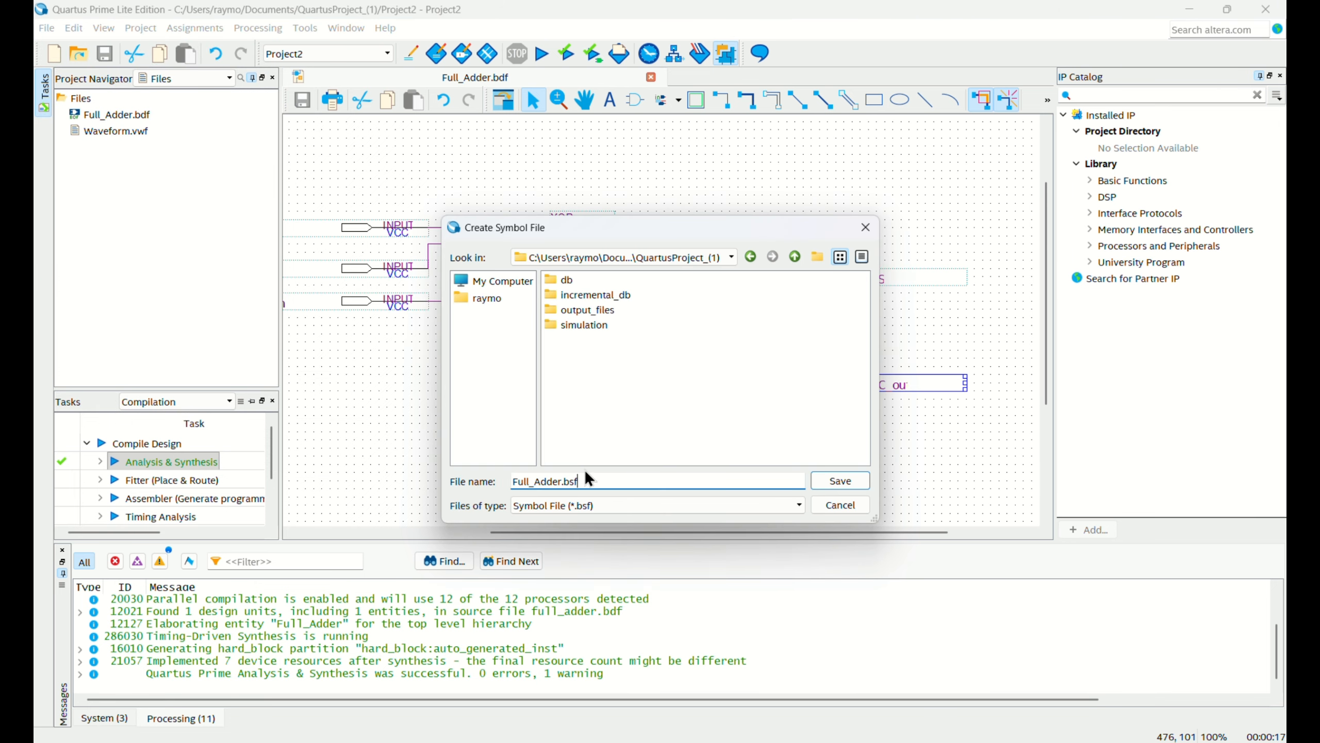
{"action": "left_click", "coordinate": [847, 488]}
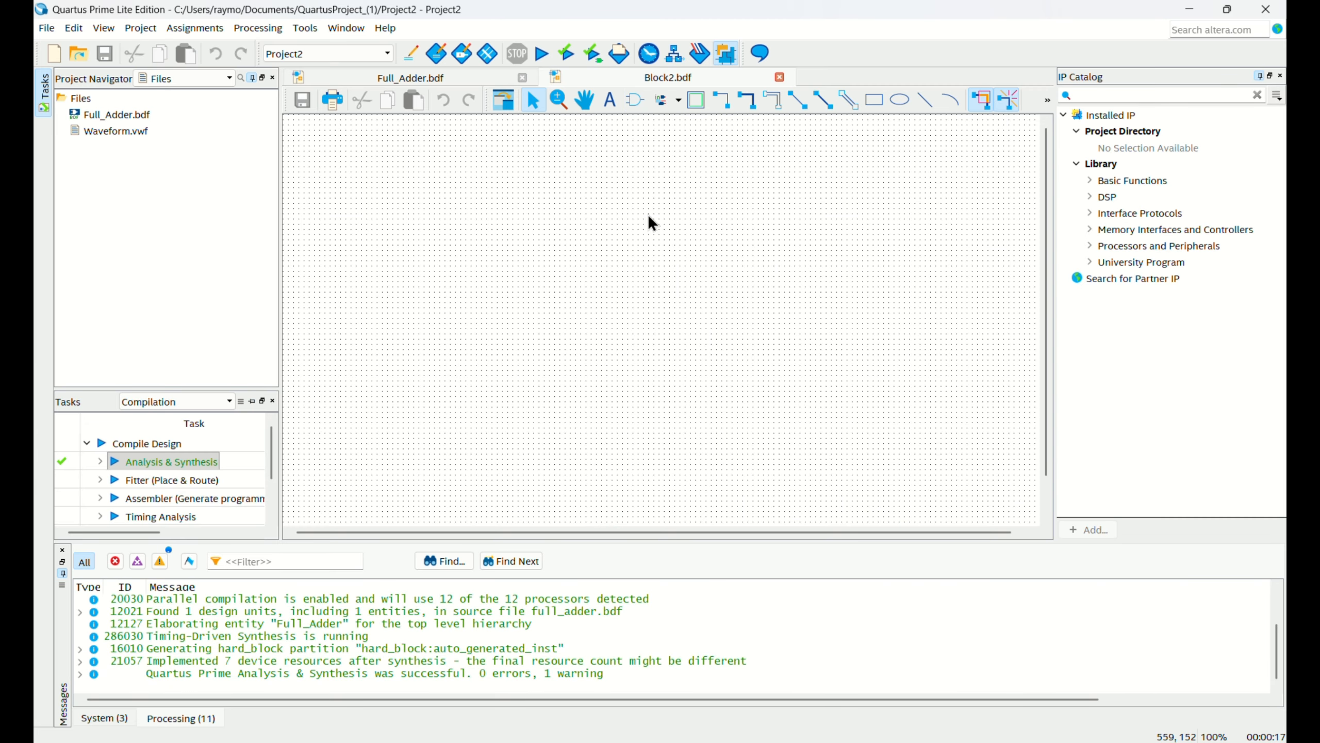
Insert the project's Full_Adder symbol near the upper middle of the empty Block2.bdf schematic.
{"action": "double_click", "coordinate": [653, 224]}
{"action": "scroll", "coordinate": [442, 338], "scroll_direction": "up", "scroll_amount": 5}
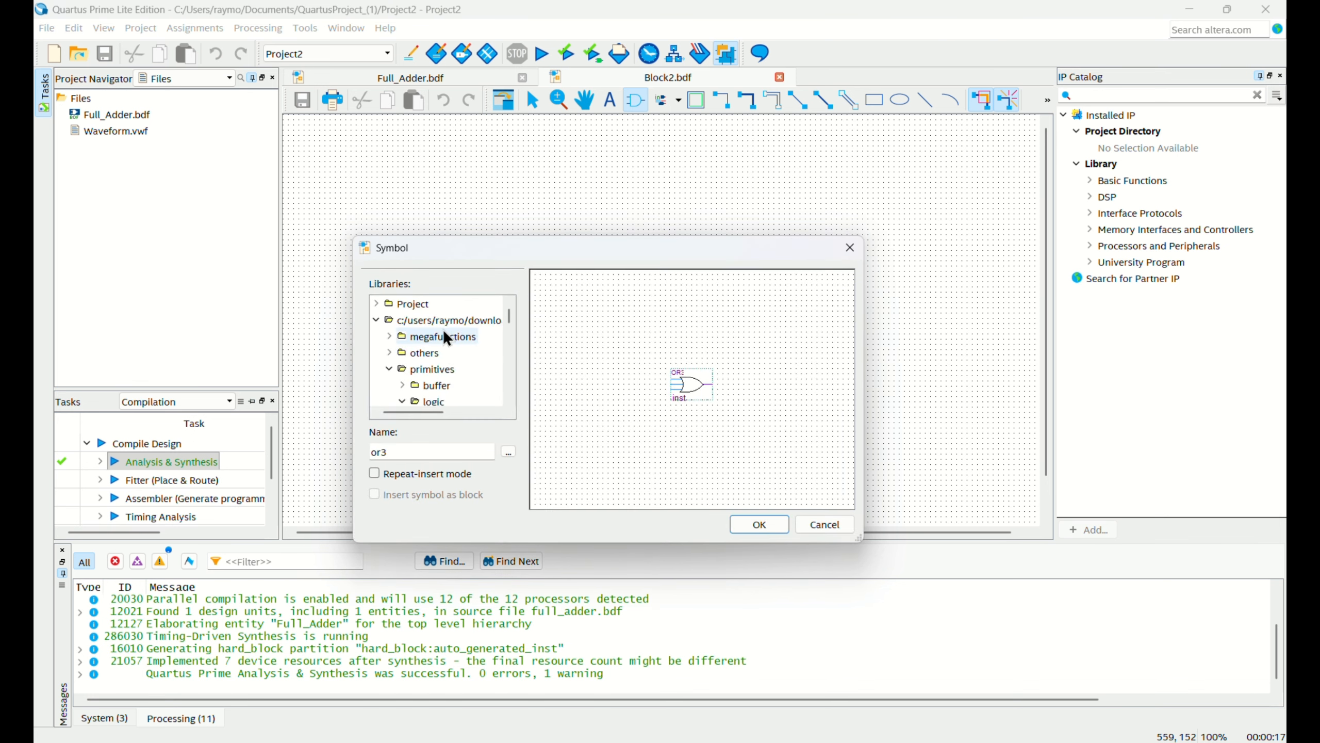
{"action": "left_click", "coordinate": [376, 303]}
{"action": "left_click", "coordinate": [429, 319]}
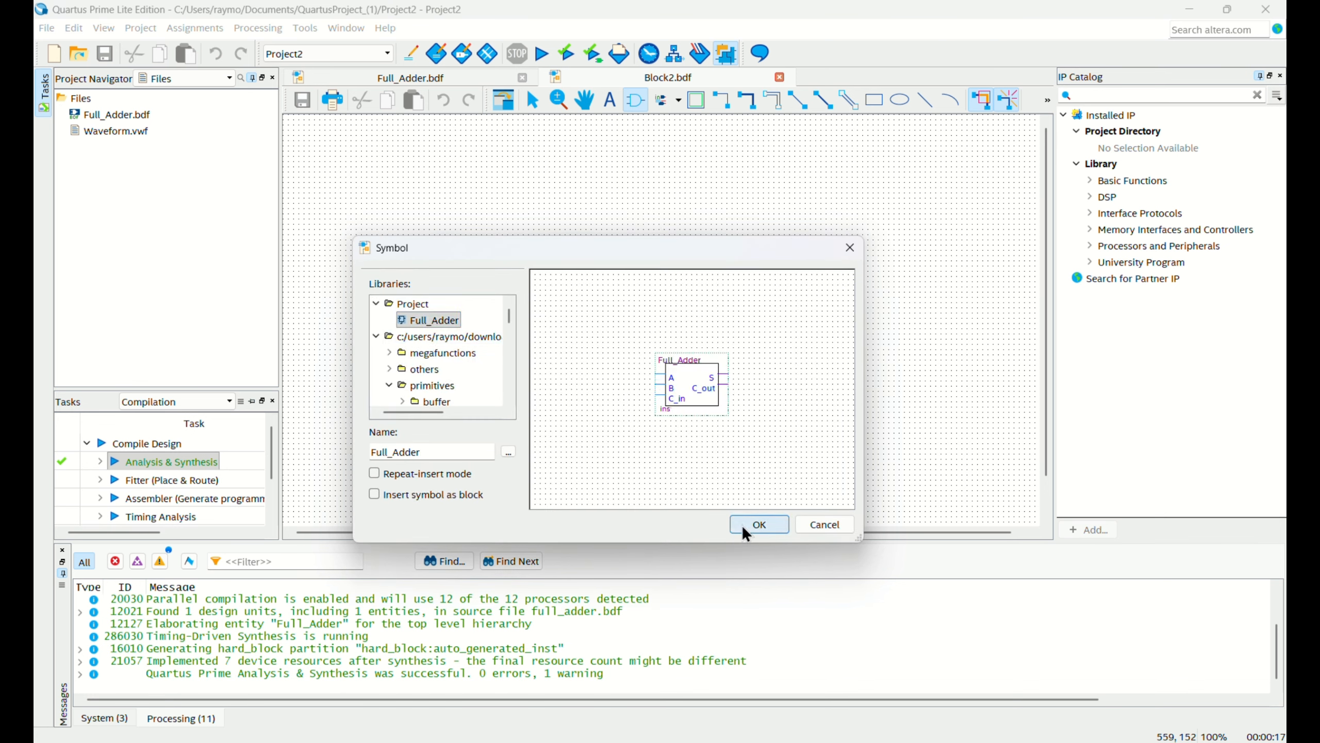
{"action": "left_click", "coordinate": [759, 524]}
{"action": "left_click", "coordinate": [632, 222]}
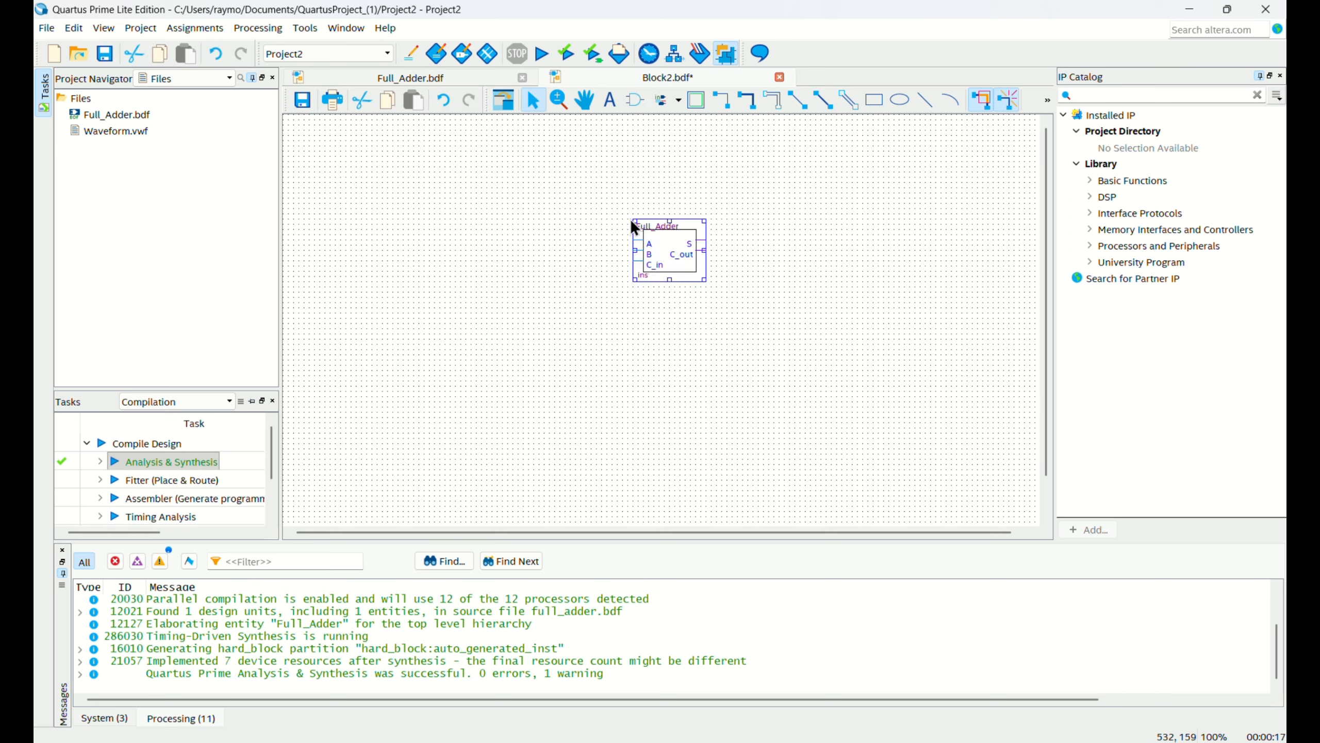
Place three more Full_Adder symbols in a column below the first, using repeat-insert mode.
{"action": "double_click", "coordinate": [639, 290]}
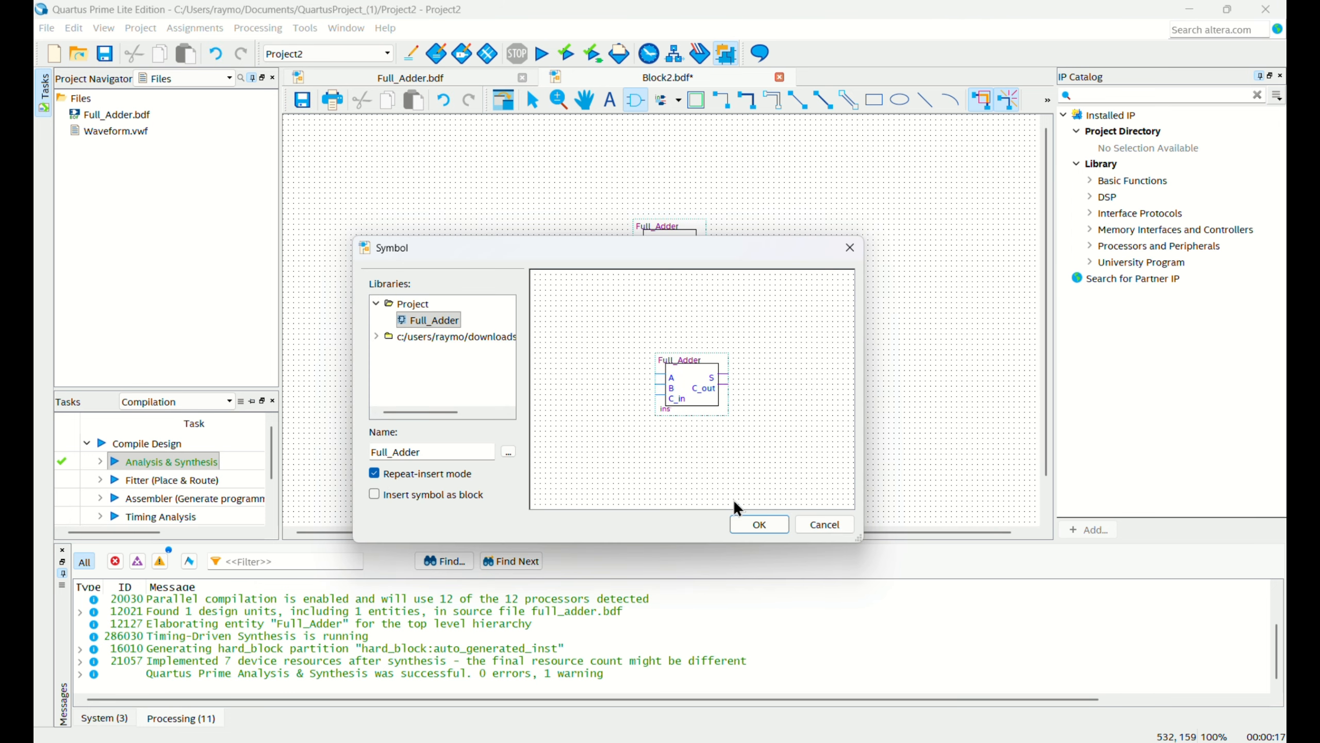
{"action": "left_click", "coordinate": [757, 522]}
{"action": "left_click", "coordinate": [634, 290]}
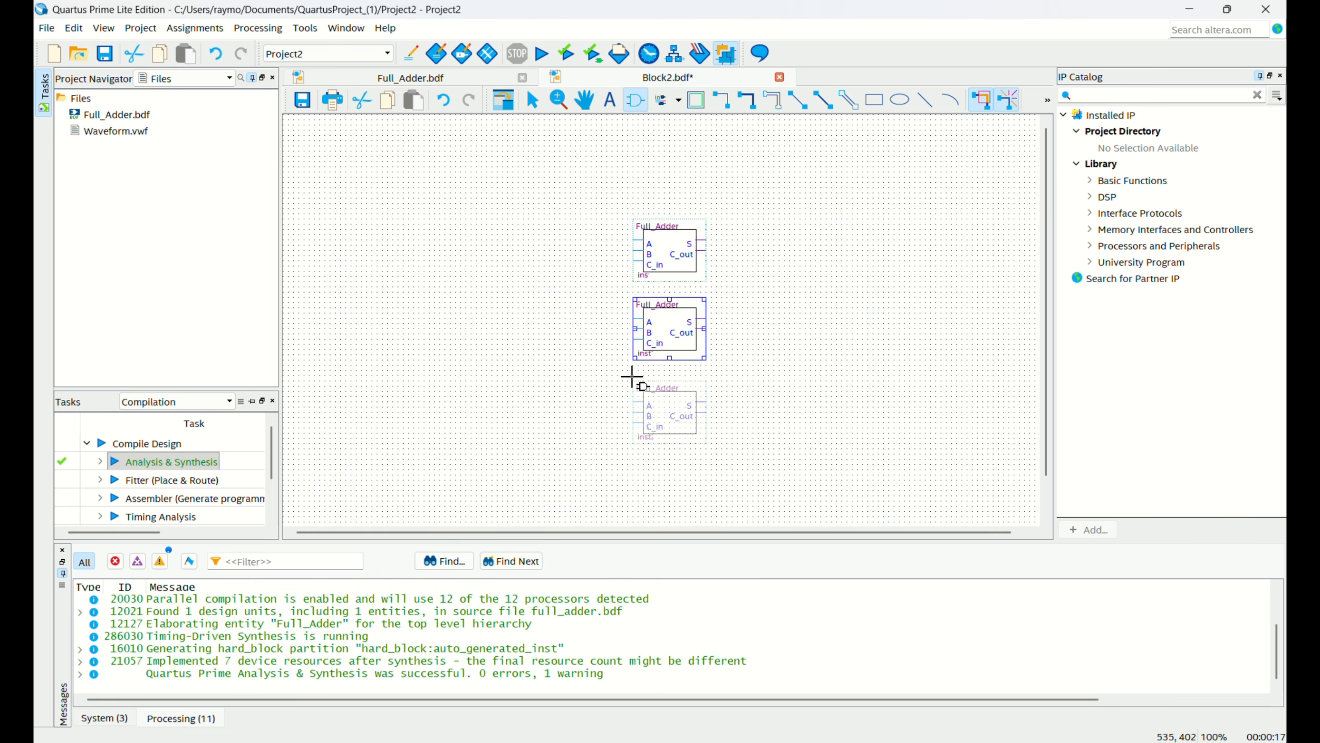
{"action": "left_click", "coordinate": [634, 374]}
{"action": "left_click", "coordinate": [634, 457]}
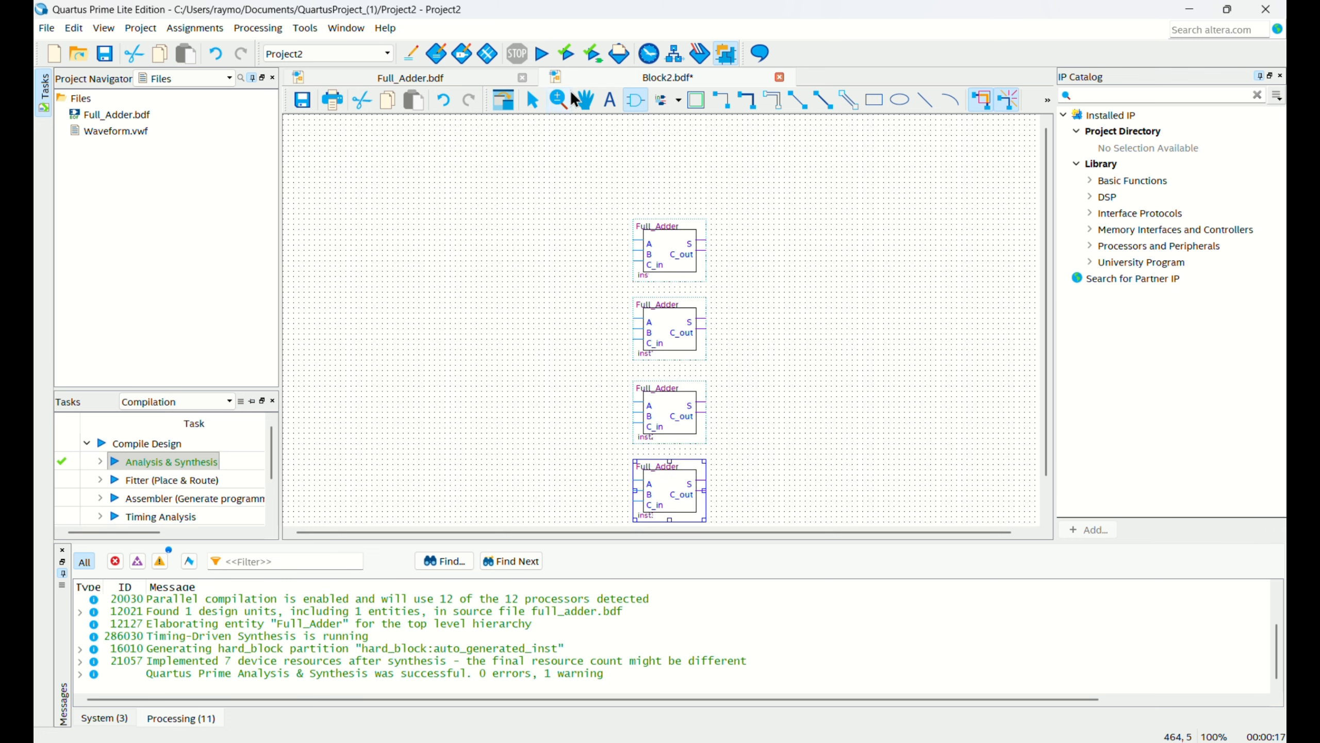
{"action": "key", "text": "Escape"}
Draw bus lines over the vertical wires from the two upper input pins to the adder stages and from the S outputs to the lower output pin.
{"action": "scroll", "coordinate": [610, 200], "scroll_direction": "down", "scroll_amount": 1}
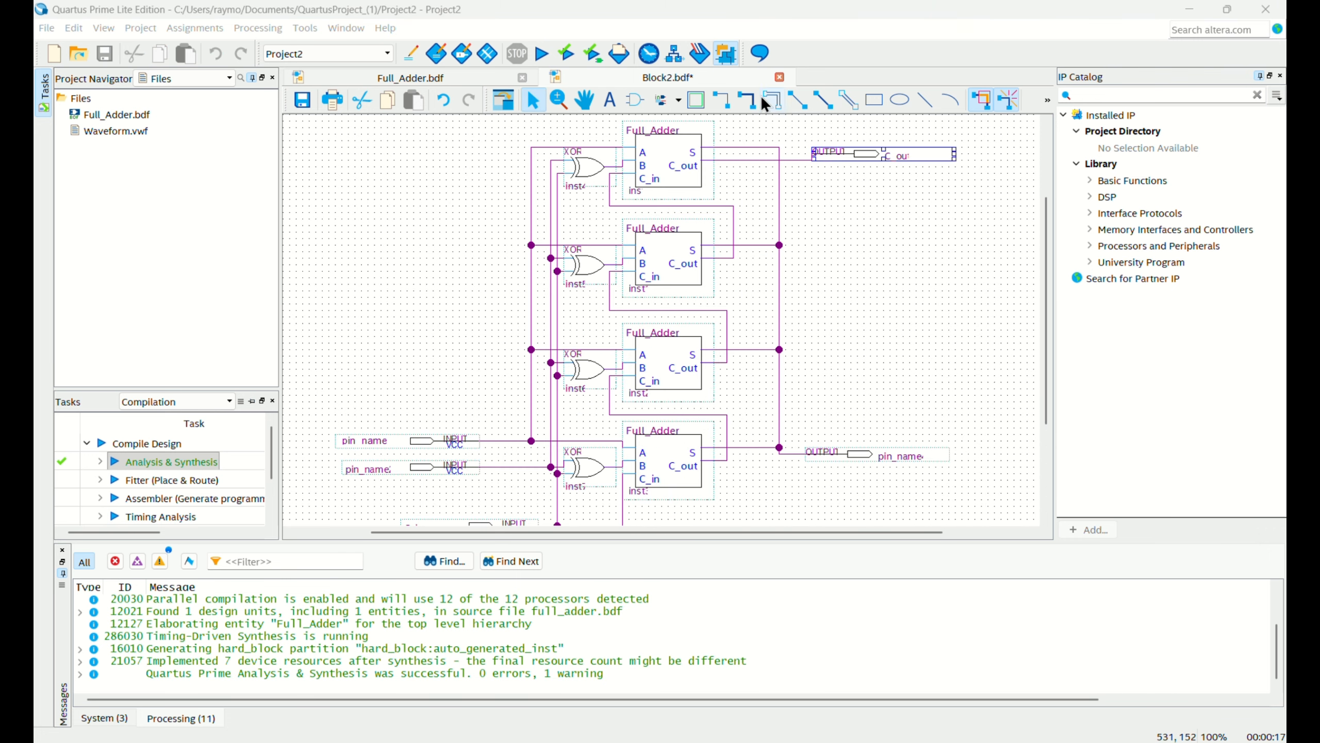
{"action": "left_click", "coordinate": [757, 100]}
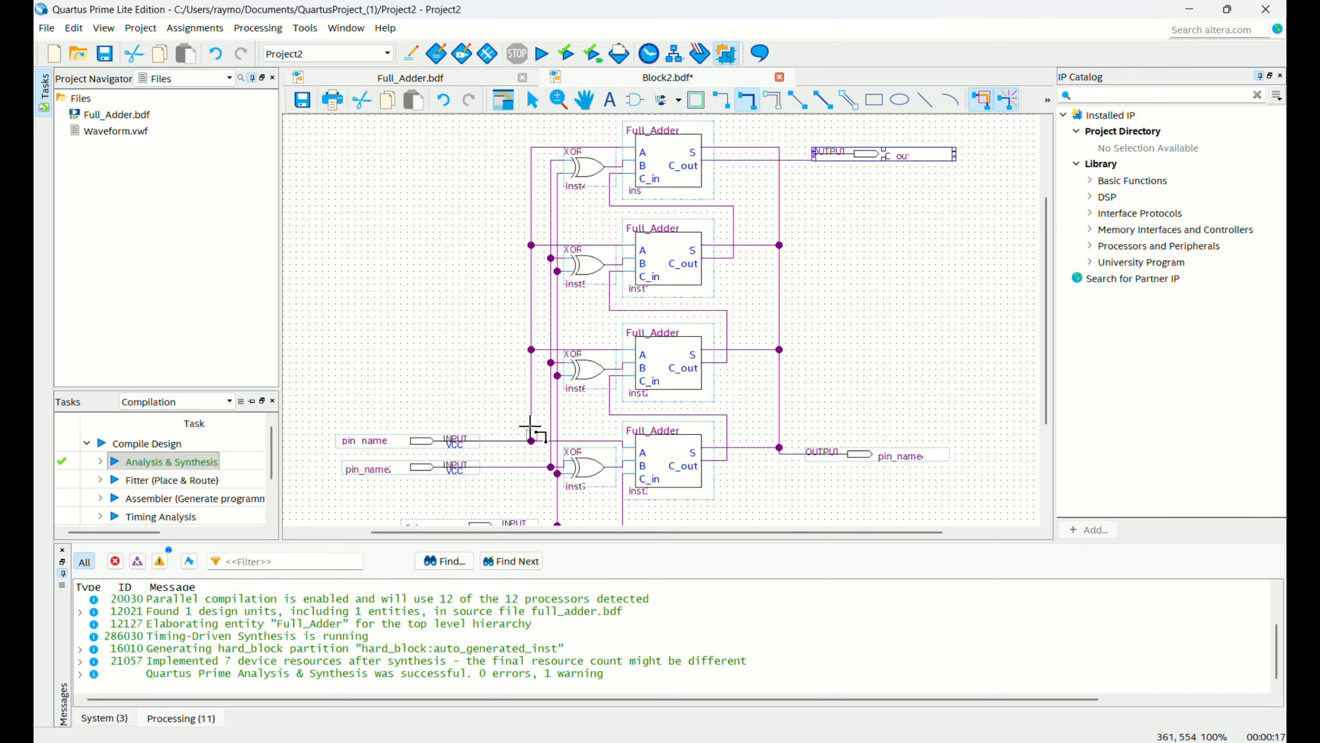
{"action": "left_click", "coordinate": [531, 148]}
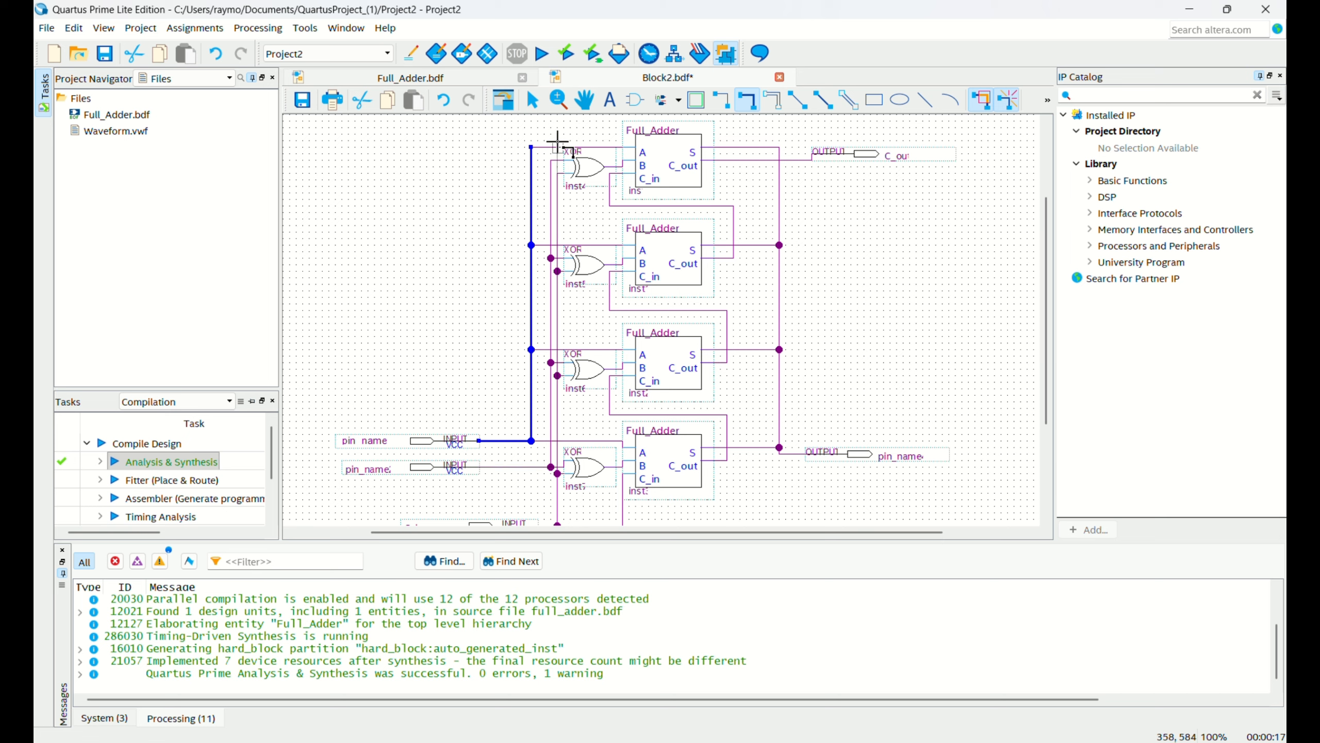
{"action": "left_click_drag", "start_coordinate": [557, 141], "coordinate": [550, 162]}
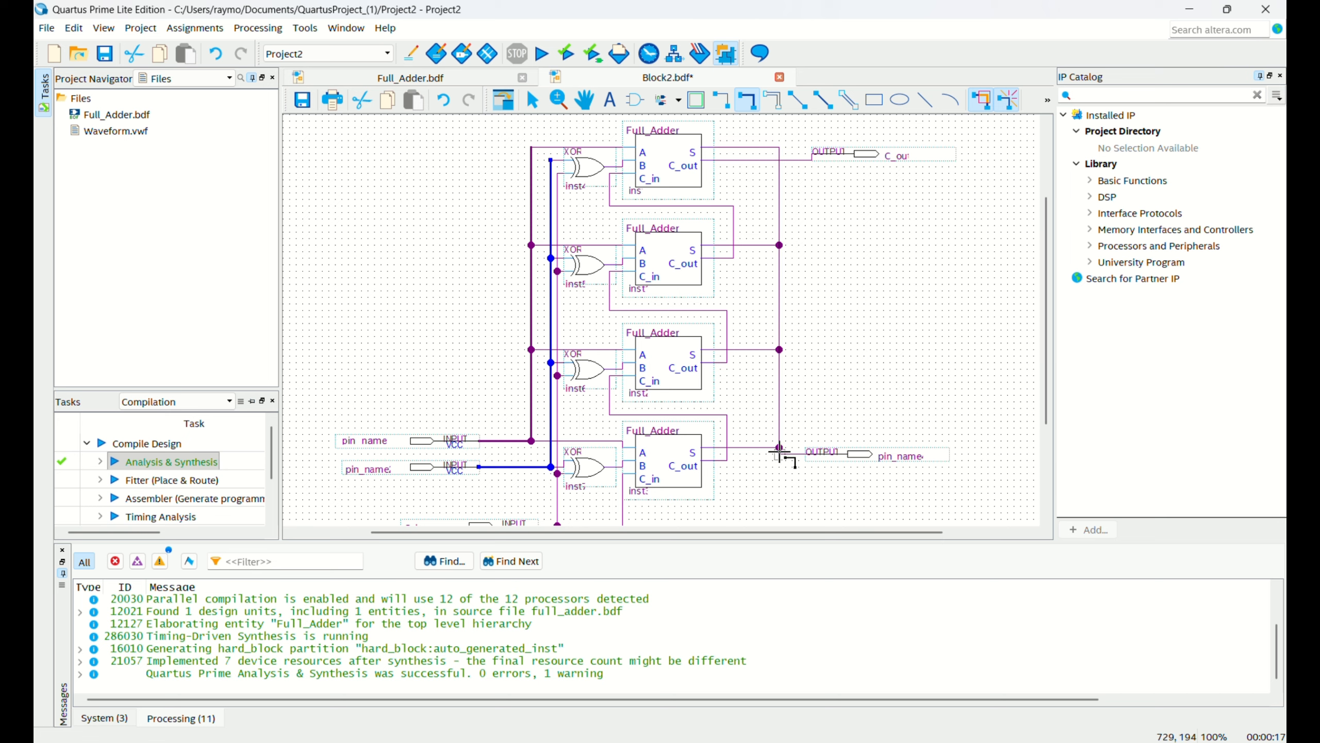
{"action": "left_click_drag", "start_coordinate": [780, 451], "coordinate": [805, 454]}
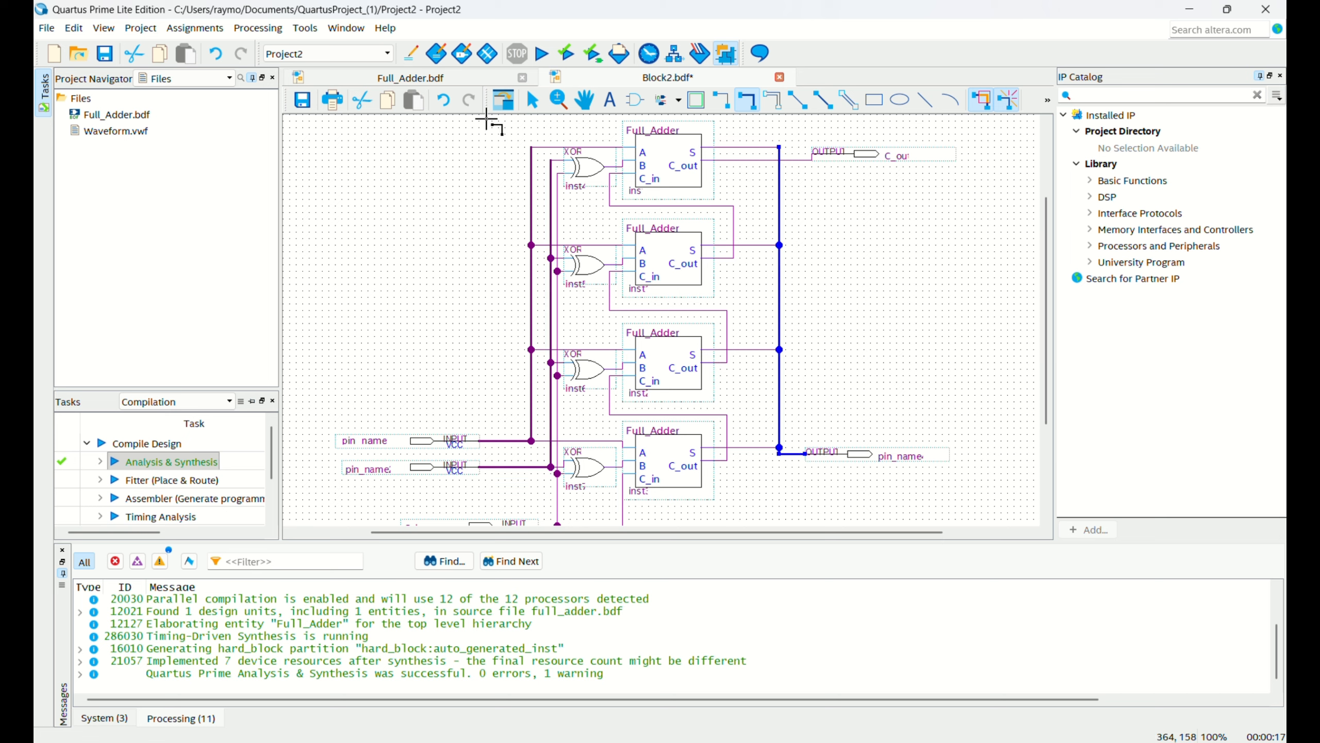
Rename the upper input pin of the four-stage adder schematic to A[3..0].
{"action": "scroll", "coordinate": [364, 442], "scroll_direction": "up", "scroll_amount": 1, "text": "ctrl"}
{"action": "left_click", "coordinate": [364, 441]}
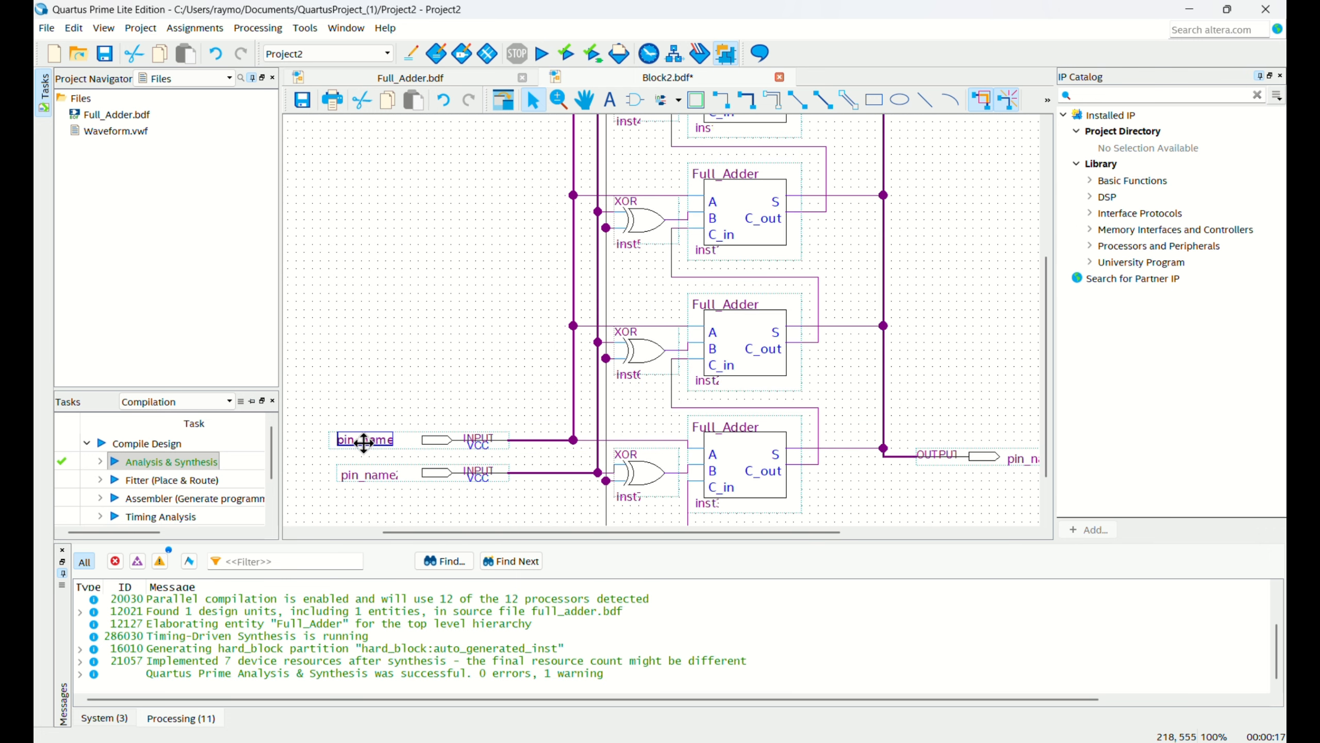
{"action": "double_click", "coordinate": [365, 440]}
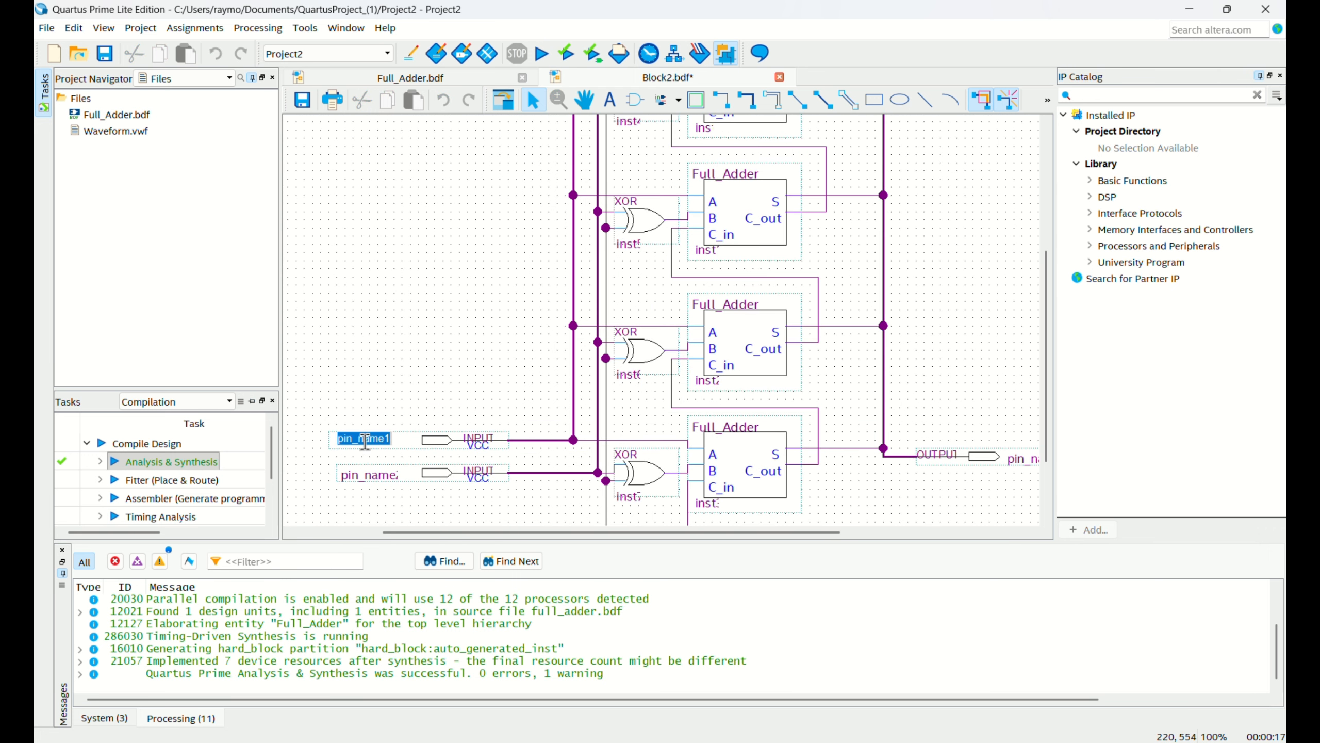
{"action": "type", "text": "A[3..0"}
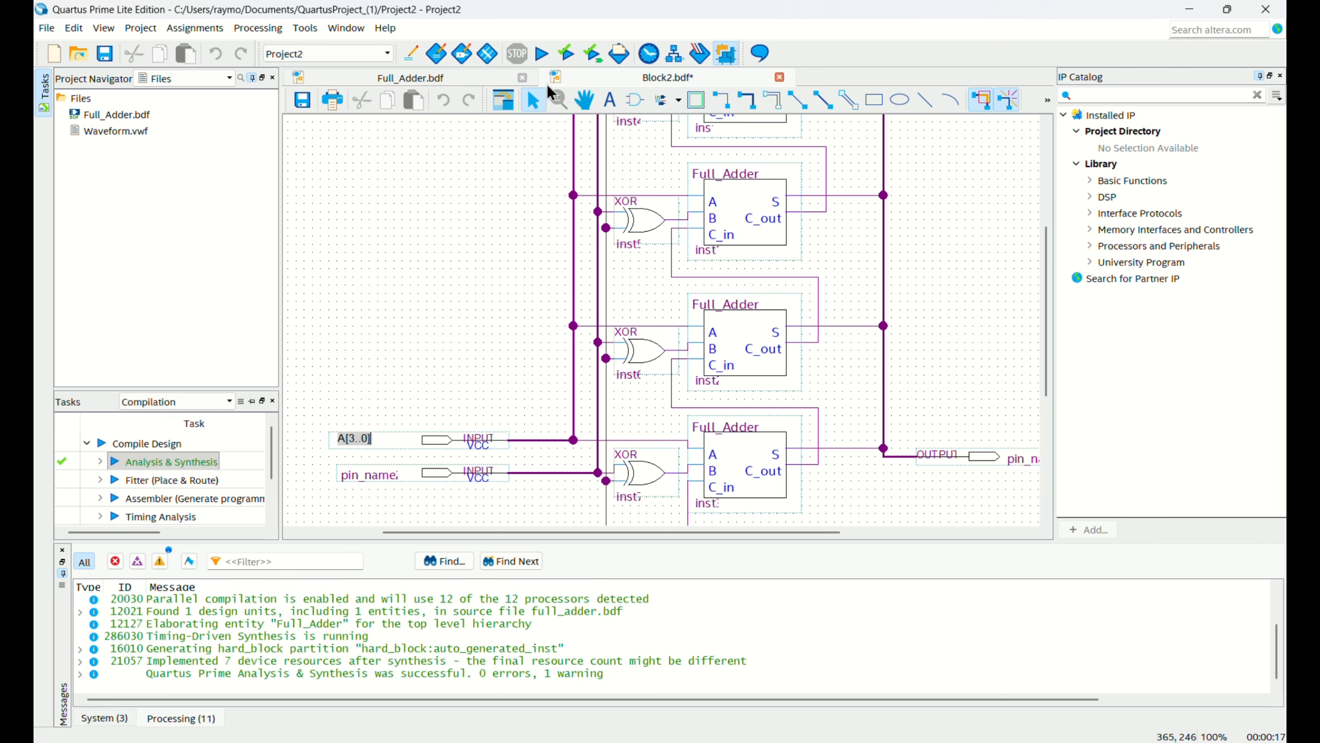
Name the wire feeding the A input of the topmost Full_Adder A[3] in its node properties.
{"action": "scroll", "coordinate": [639, 207], "scroll_direction": "up", "scroll_amount": 3}
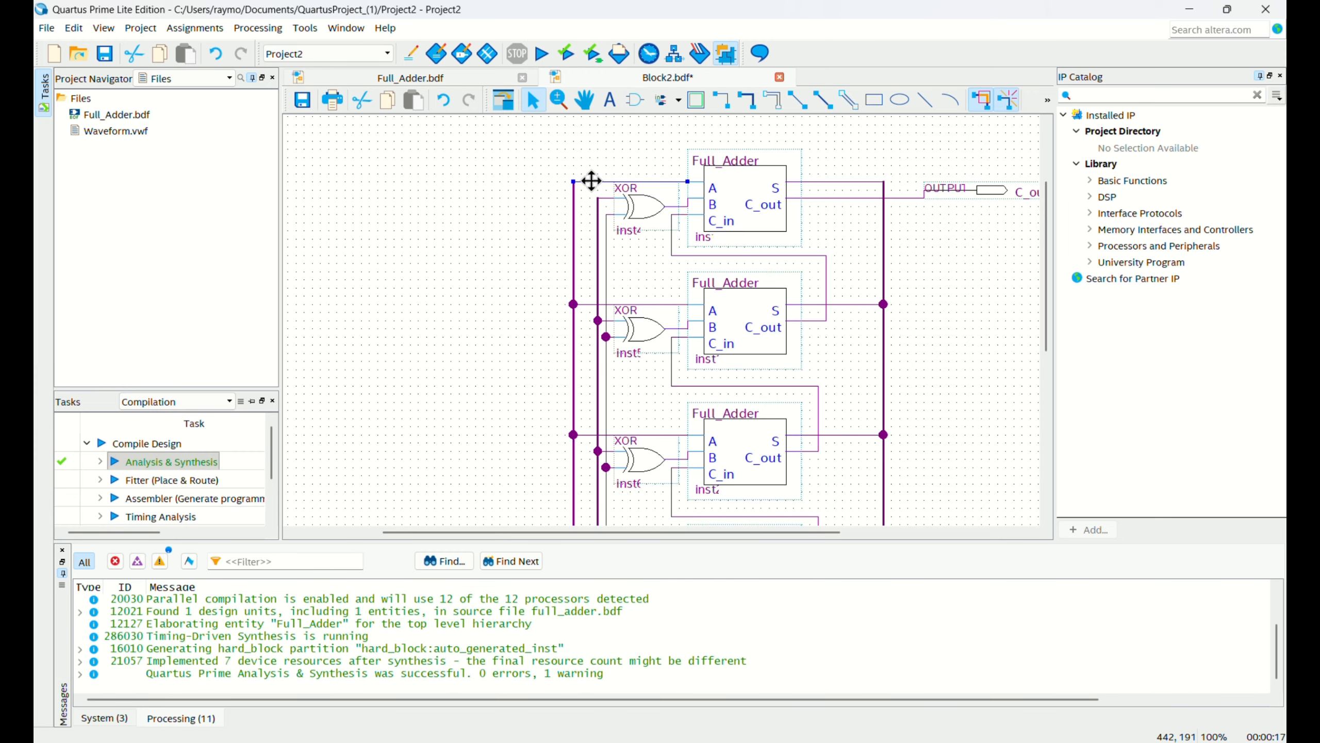
{"action": "right_click", "coordinate": [591, 181]}
{"action": "left_click", "coordinate": [695, 511]}
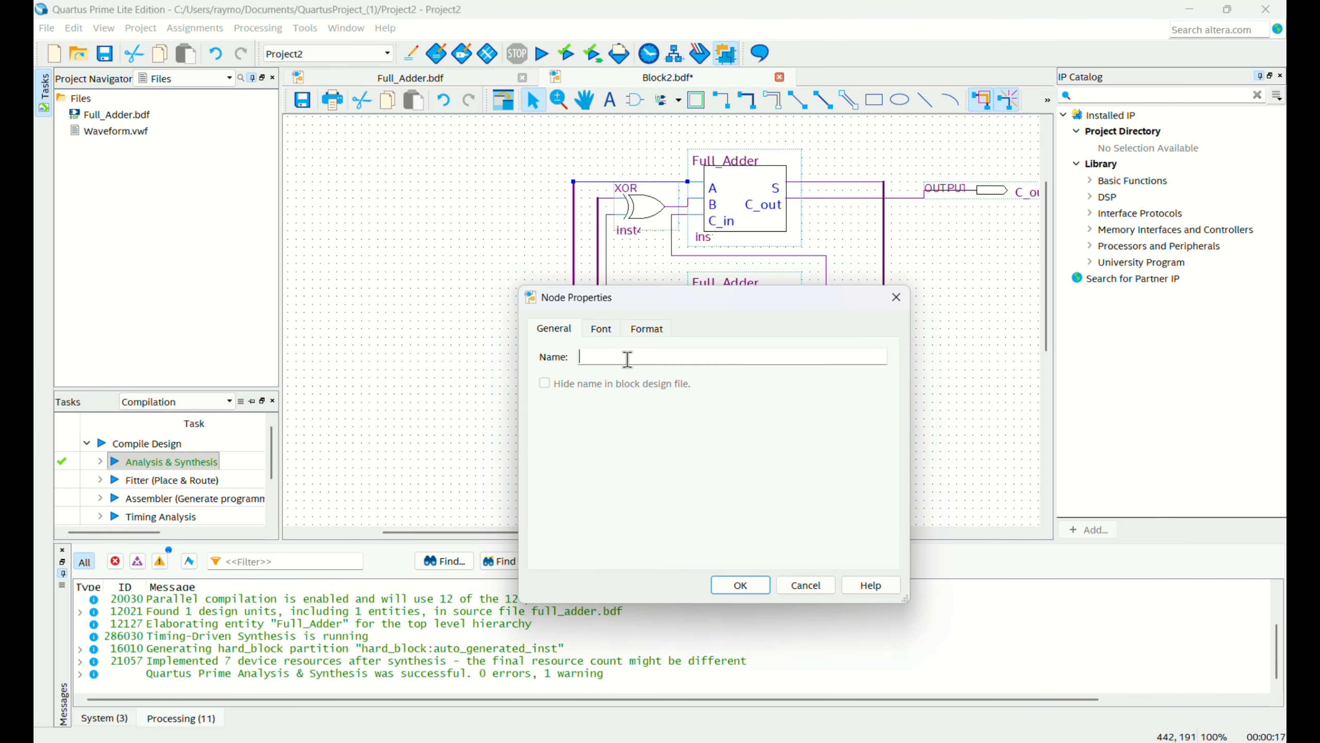
{"action": "type", "text": "A"}
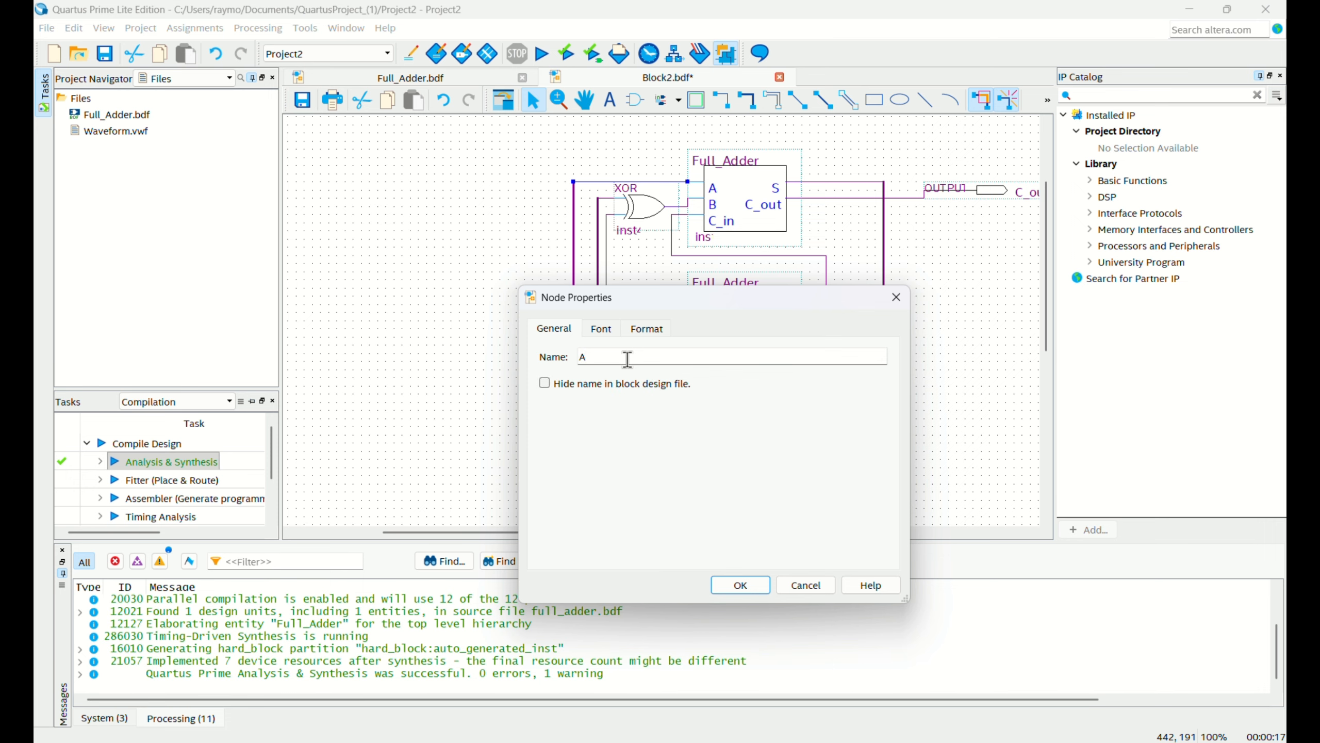
{"action": "type", "text": "[3]"}
{"action": "left_click", "coordinate": [740, 585]}
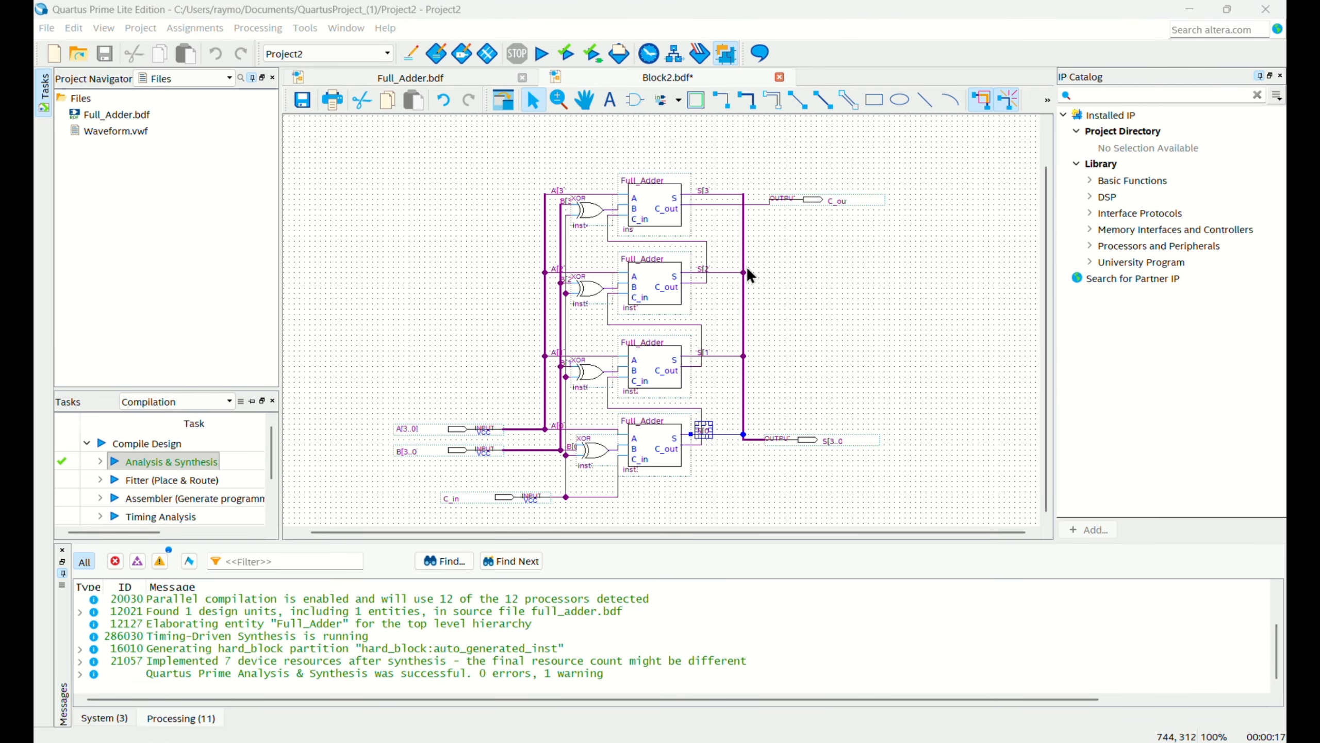
Set Adder_Subtractor.bdf as the top-level entity and run Analysis & Synthesis on it.
{"action": "right_click", "coordinate": [158, 151]}
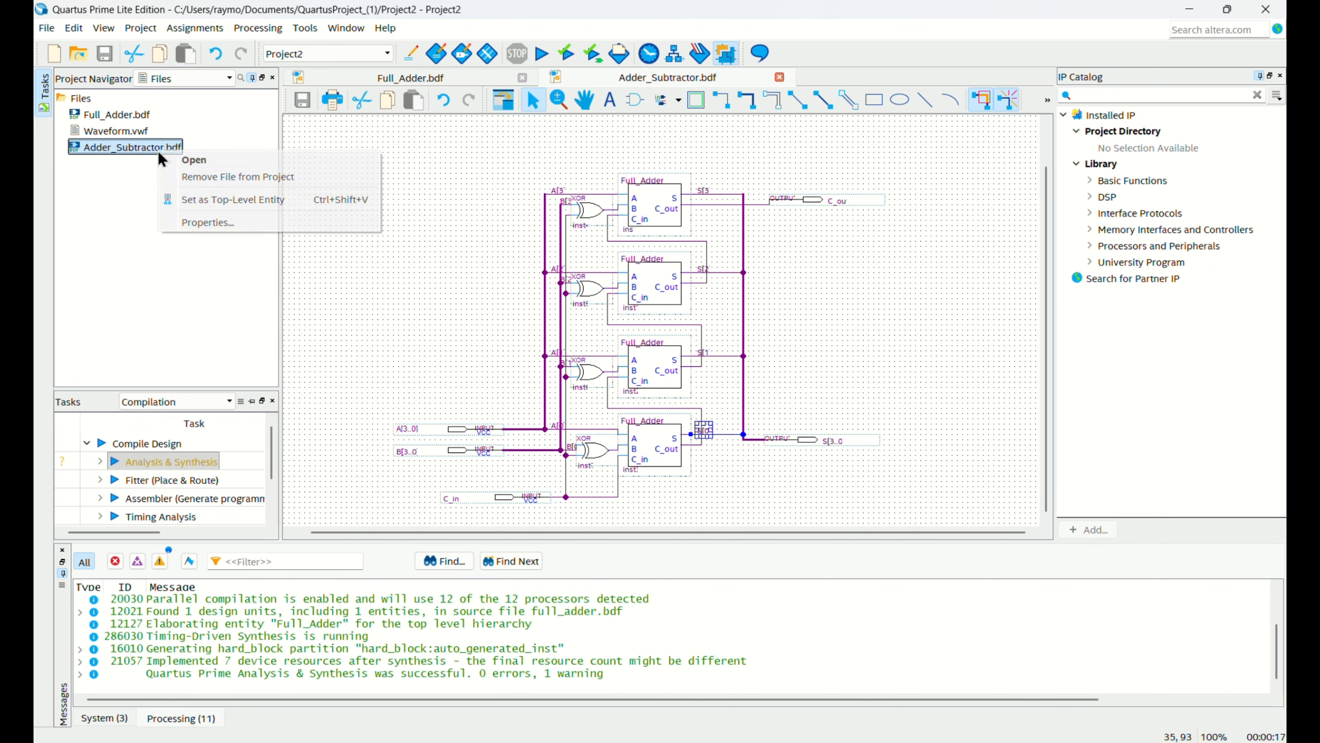
{"action": "left_click", "coordinate": [215, 195]}
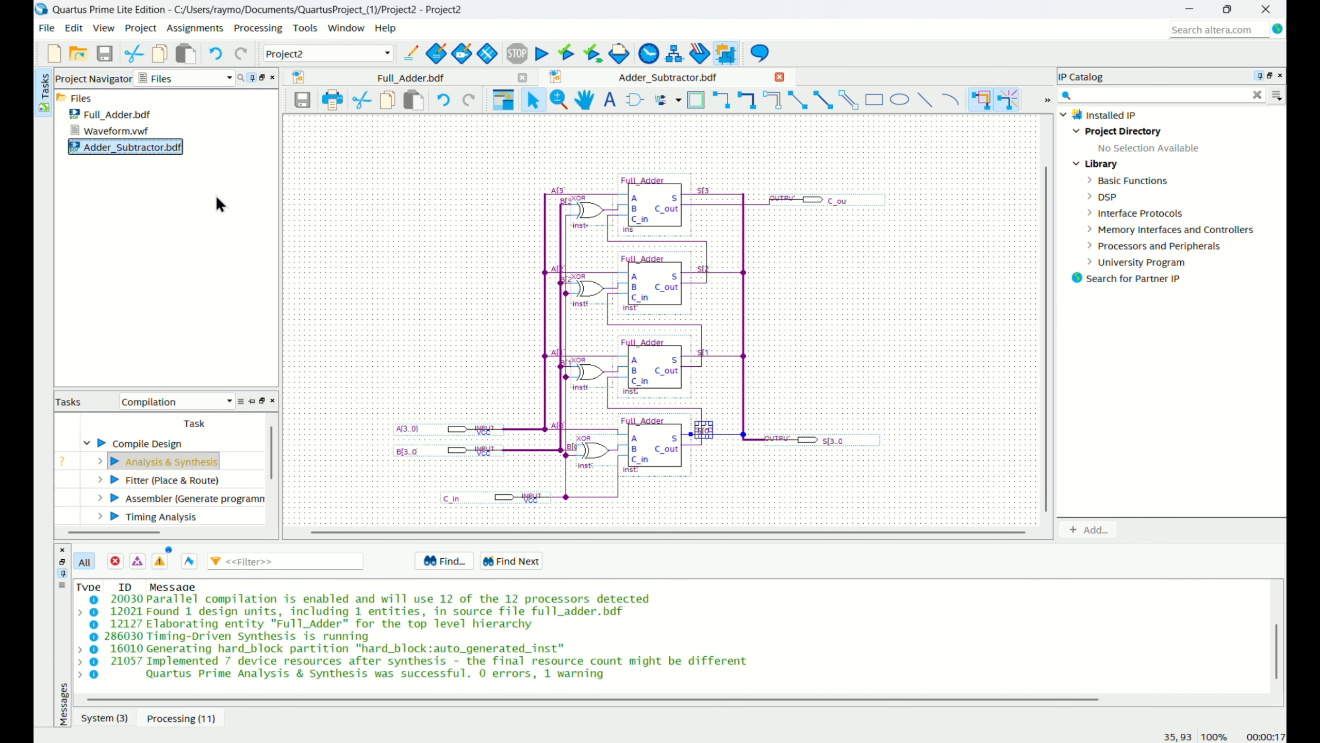
{"action": "double_click", "coordinate": [116, 462]}
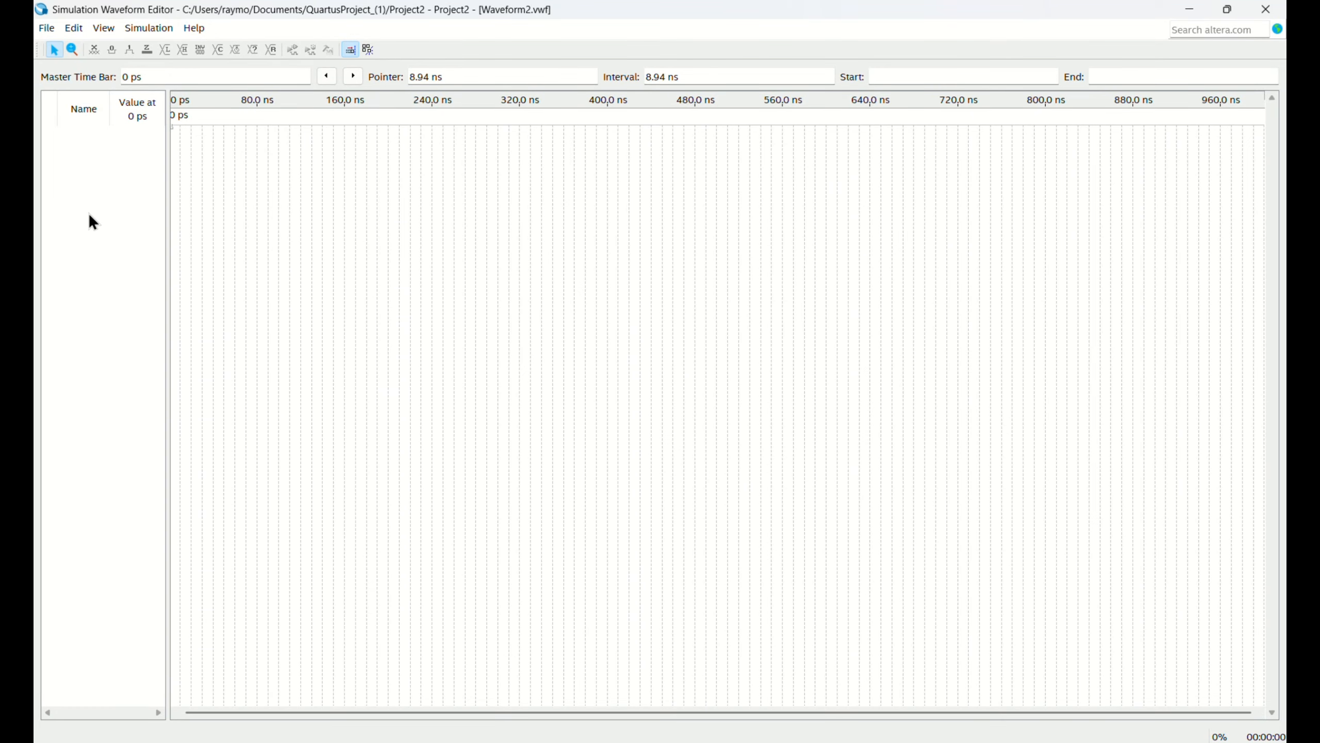
Insert the nodes A, B, C_in, C_out and S into the empty simulation waveform using the Node Finder.
{"action": "right_click", "coordinate": [89, 213]}
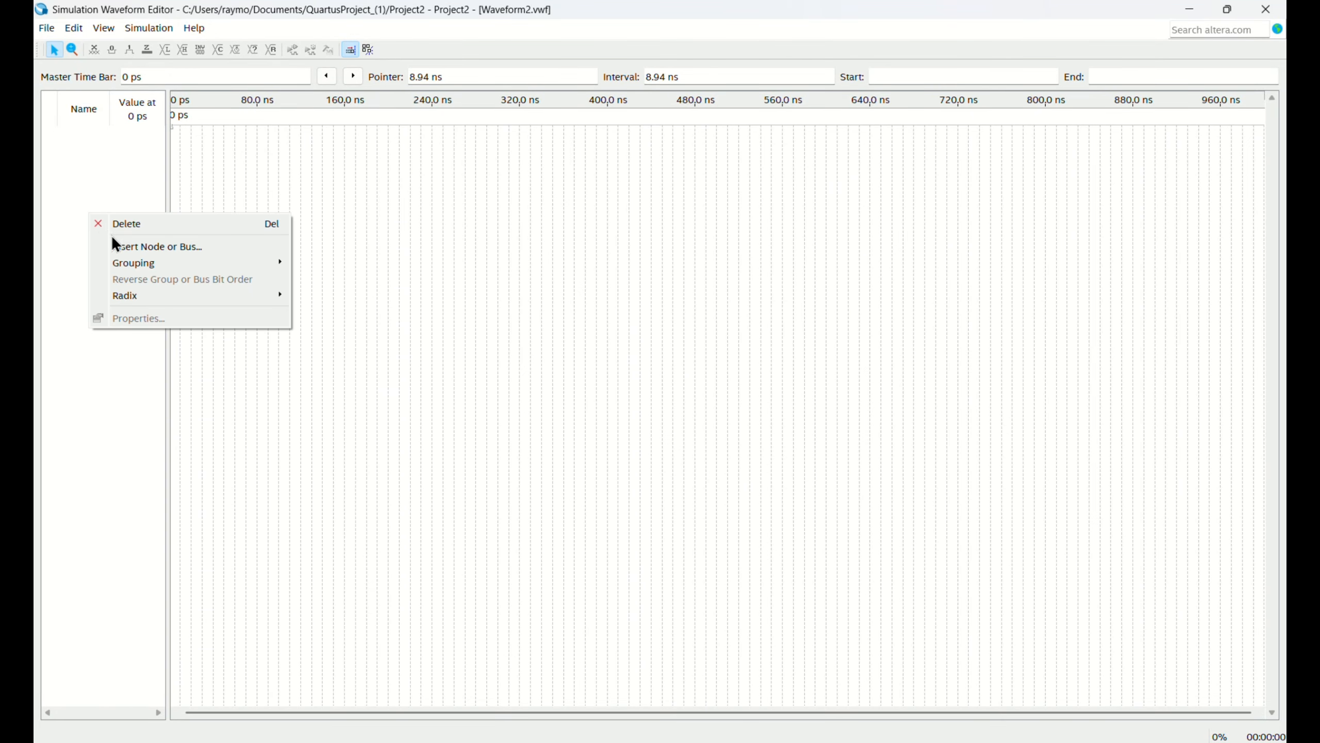
{"action": "left_click", "coordinate": [138, 254]}
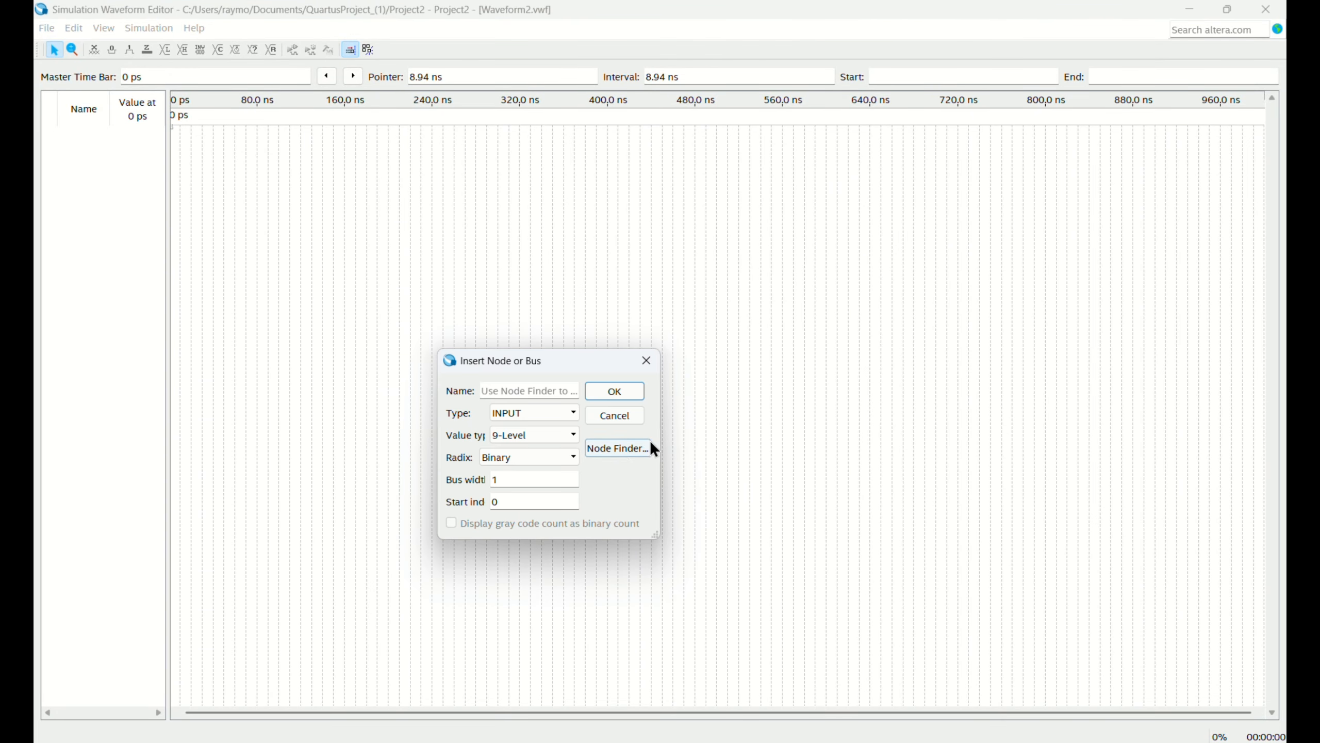
{"action": "left_click", "coordinate": [616, 448]}
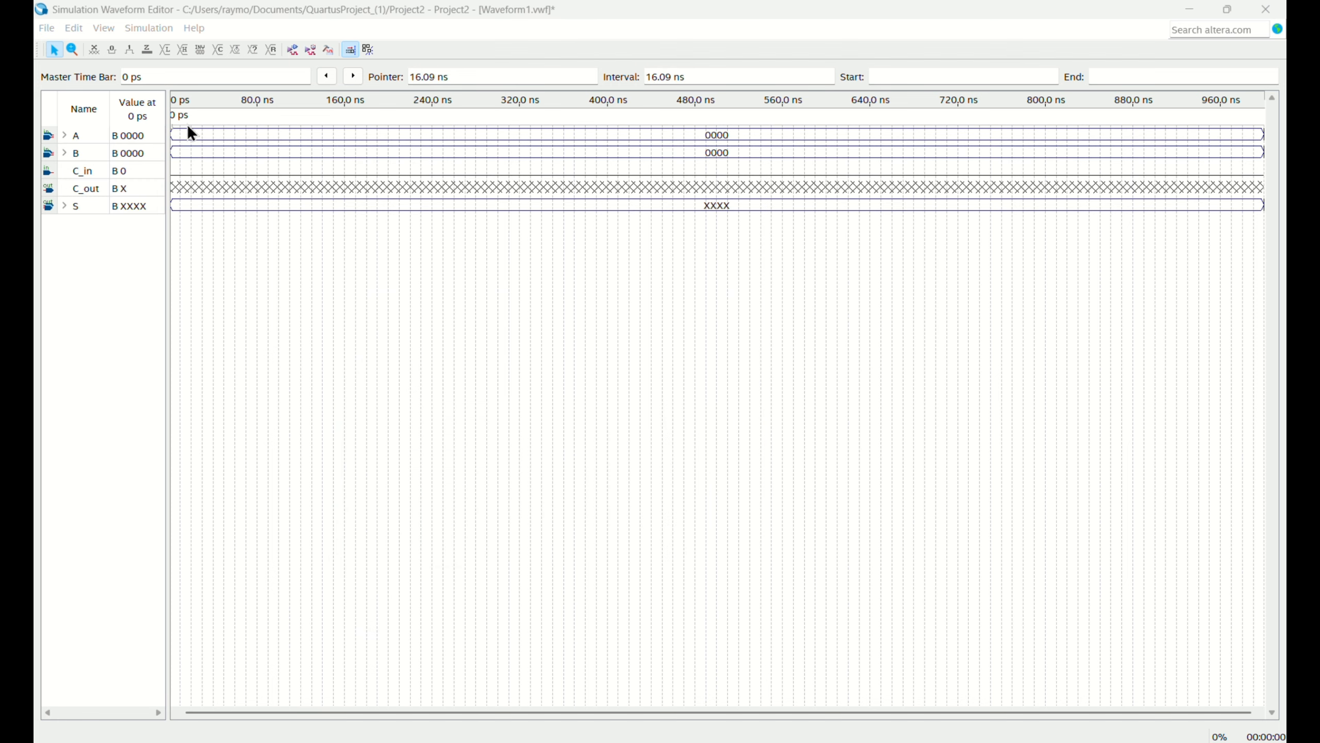
Set the A waveform to the binary value 0110 from 40 ns to 160 ns.
{"action": "left_click_drag", "start_coordinate": [215, 130], "coordinate": [342, 147]}
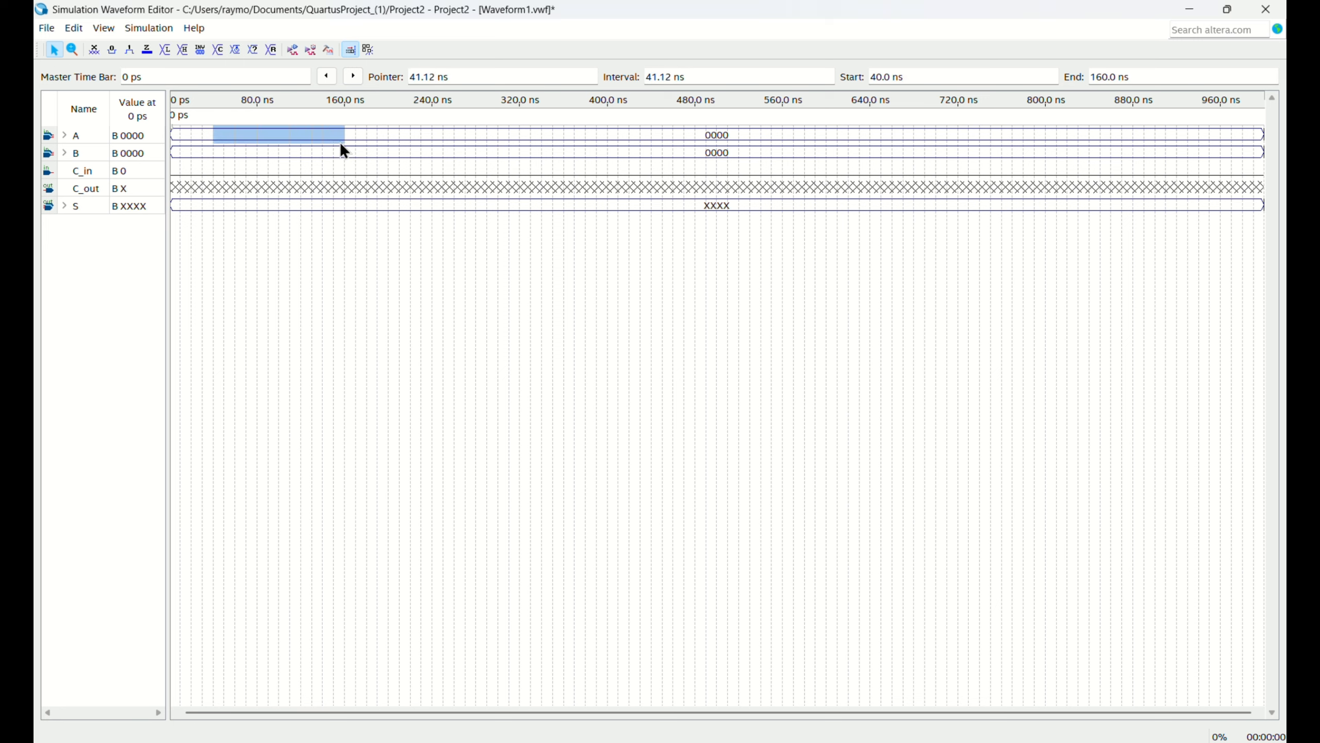
{"action": "left_click", "coordinate": [254, 48]}
{"action": "left_click_drag", "start_coordinate": [718, 388], "coordinate": [705, 389]}
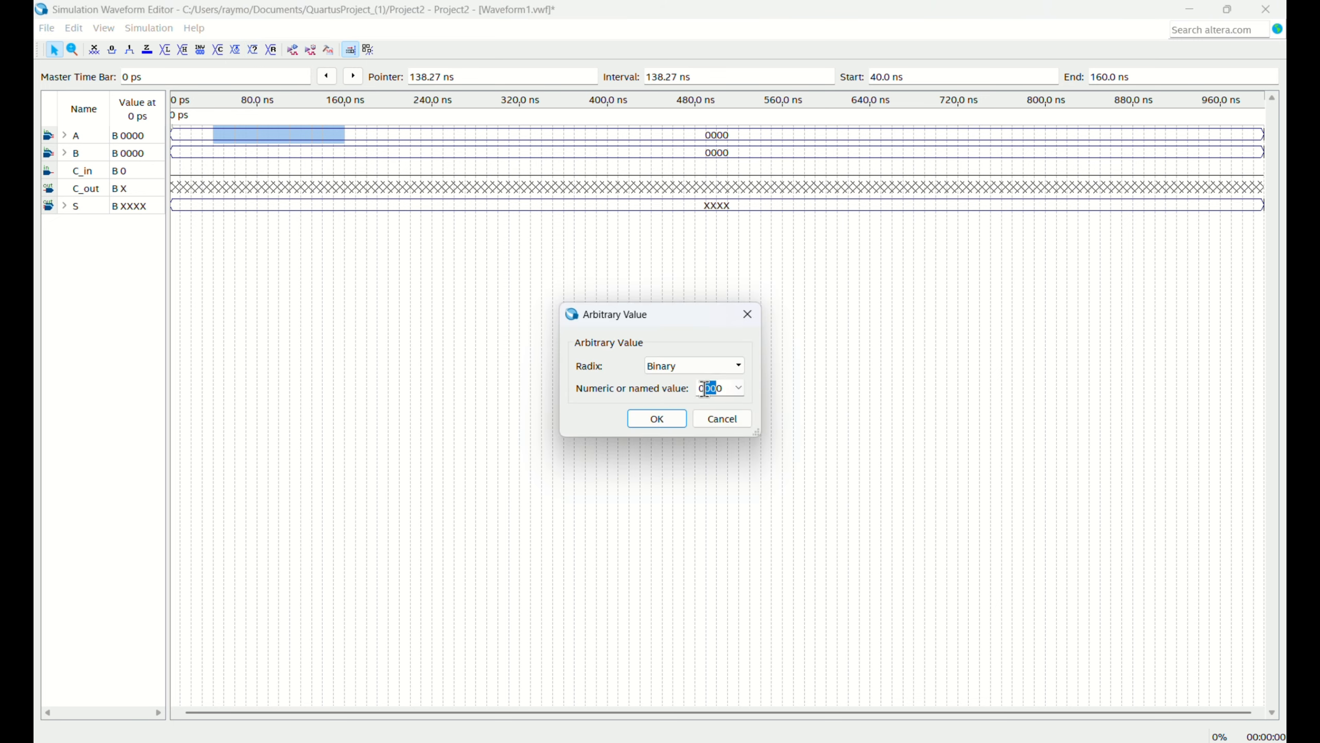
{"action": "key", "text": "BackSpace"}
{"action": "left_click", "coordinate": [657, 419]}
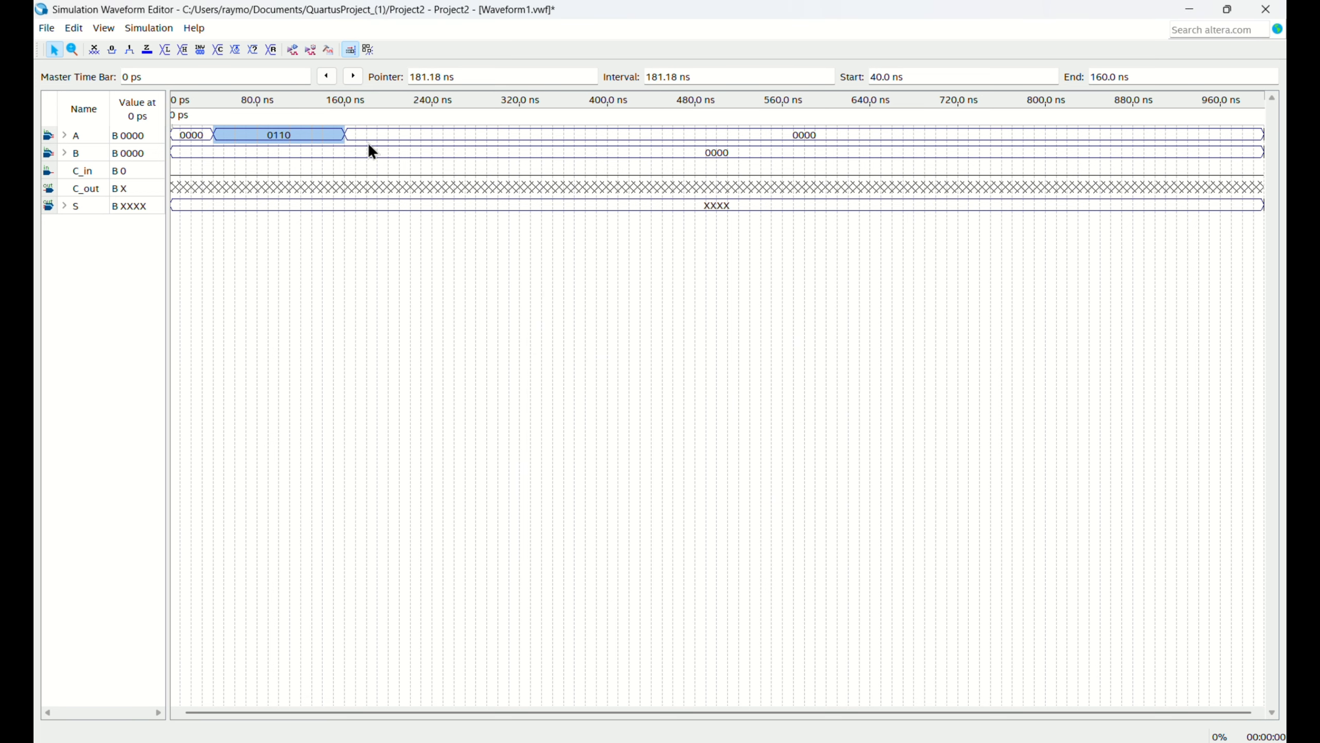
Assign an arbitrary binary value to the B waveform from 180 ns to 270 ns.
{"action": "left_click_drag", "start_coordinate": [368, 151], "coordinate": [465, 155]}
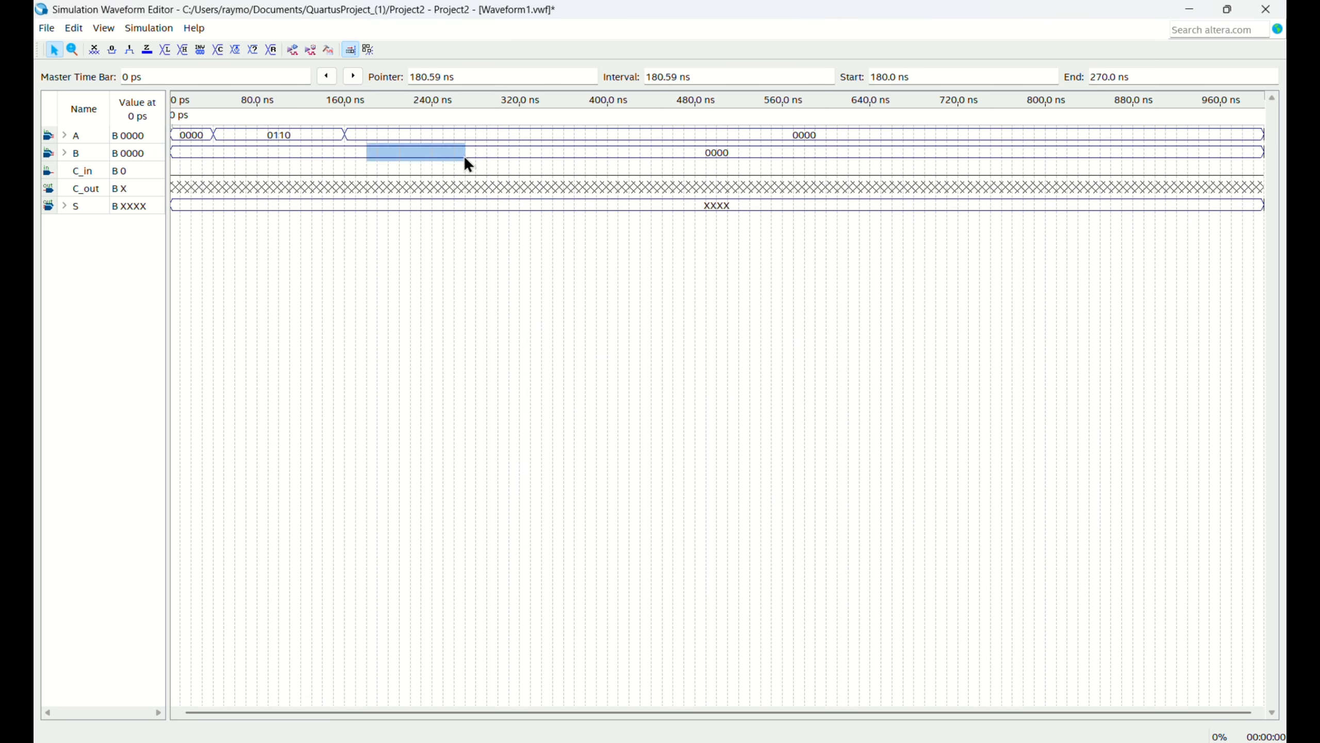
{"action": "left_click", "coordinate": [253, 49]}
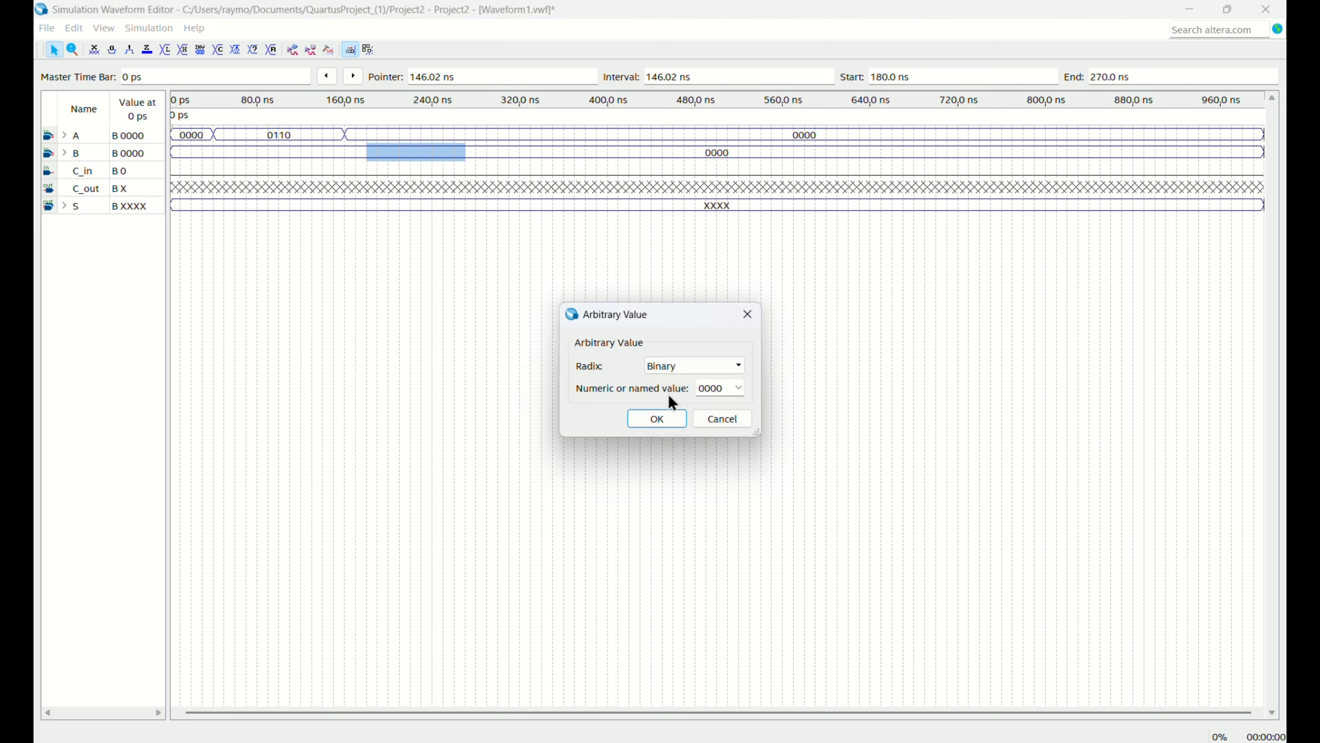
{"action": "left_click_drag", "start_coordinate": [712, 387], "coordinate": [683, 398]}
{"action": "left_click", "coordinate": [660, 419]}
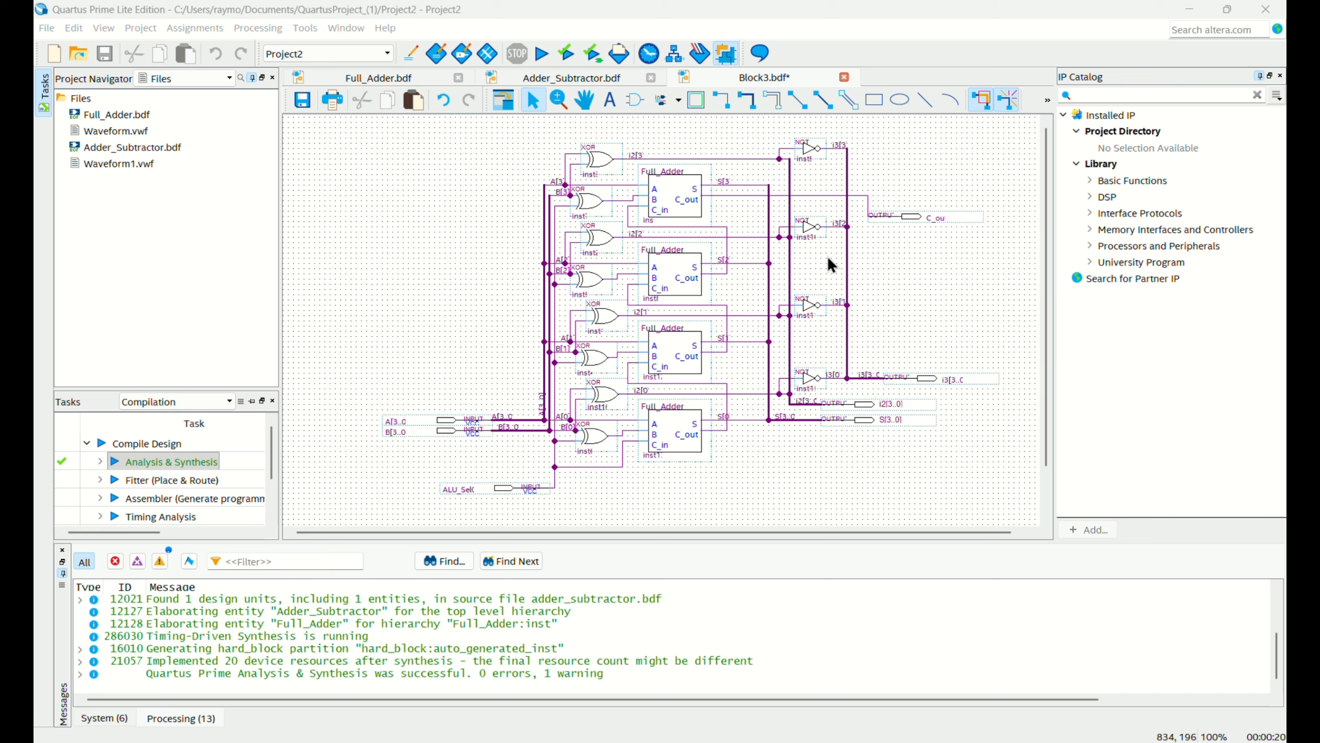
{"action": "scroll", "coordinate": [829, 259], "scroll_direction": "up", "scroll_amount": 2, "text": "ctrl"}
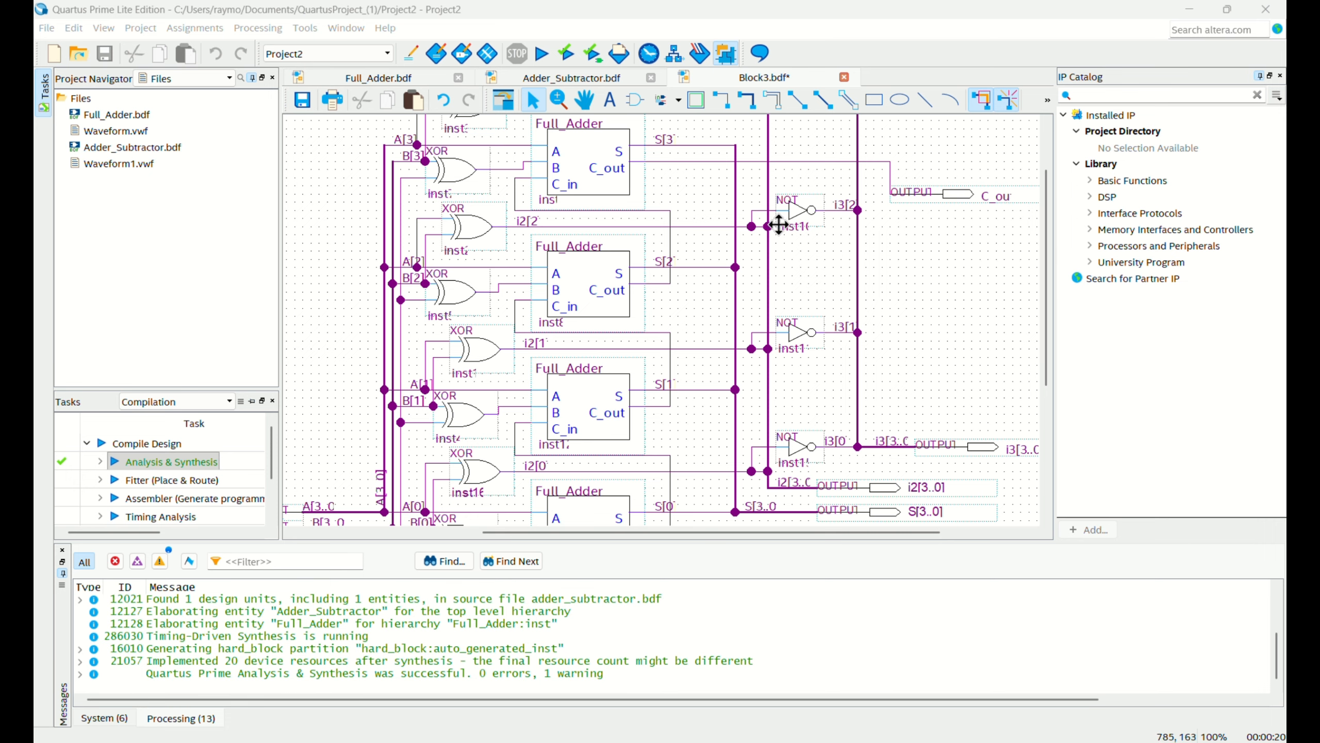
{"action": "scroll", "coordinate": [899, 414], "scroll_direction": "down", "scroll_amount": 3, "text": "ctrl"}
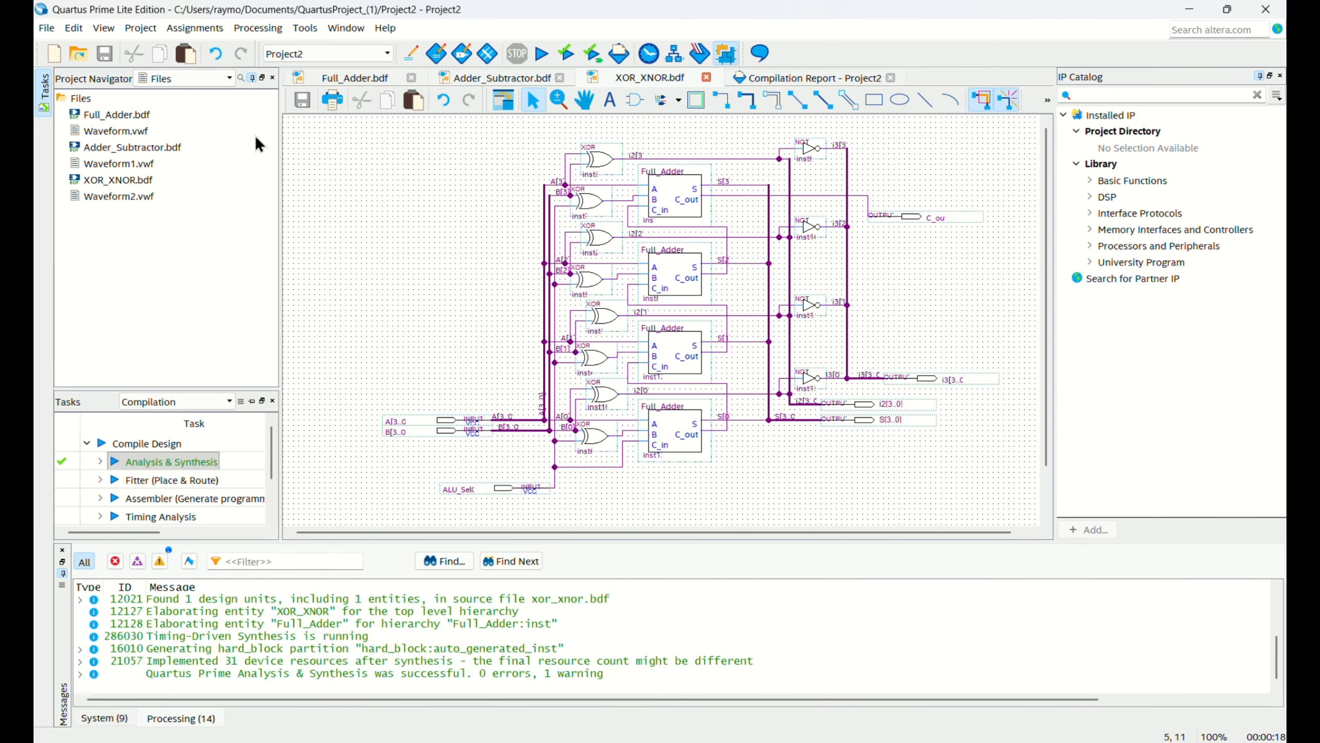
Create a symbol file from the XOR_XNOR.bdf schematic and save it as XOR_XNOR.bsf in the project folder.
{"action": "left_click", "coordinate": [46, 27]}
{"action": "mouse_move", "coordinate": [188, 255]}
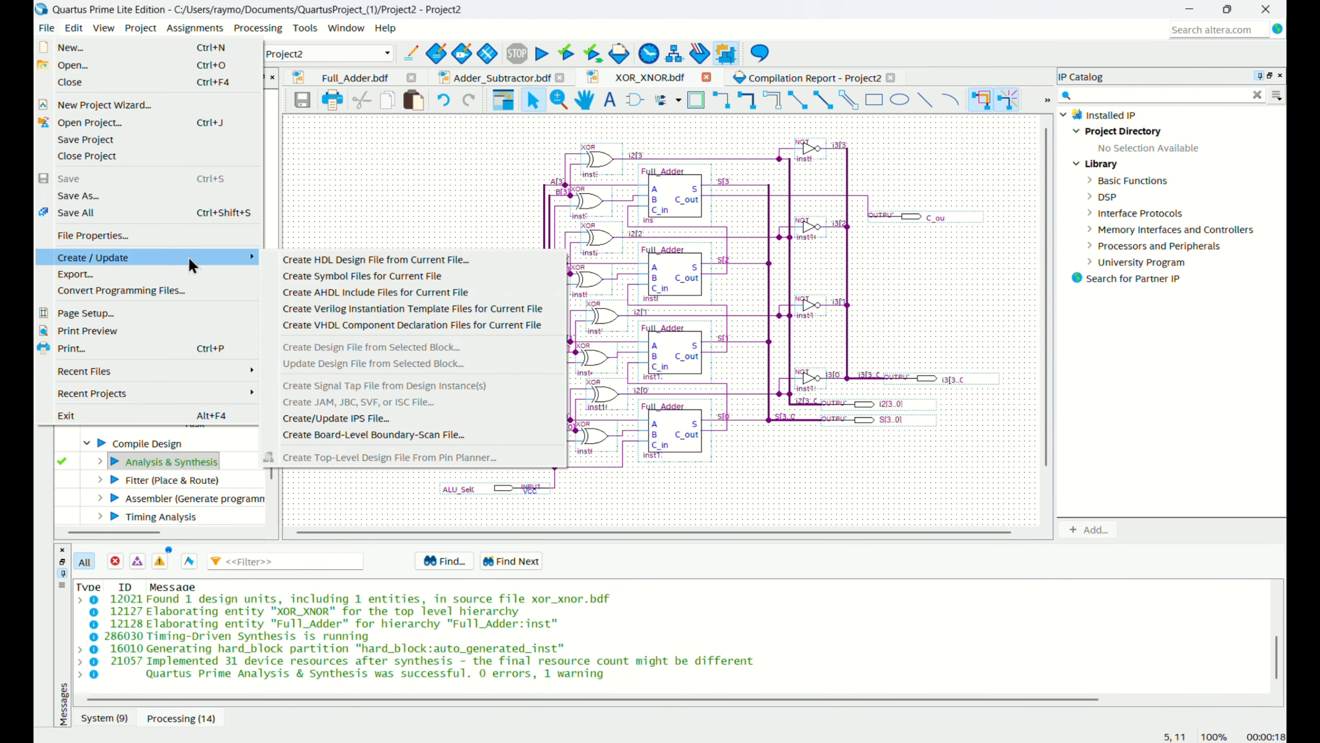
{"action": "left_click", "coordinate": [370, 274]}
{"action": "left_click", "coordinate": [834, 484]}
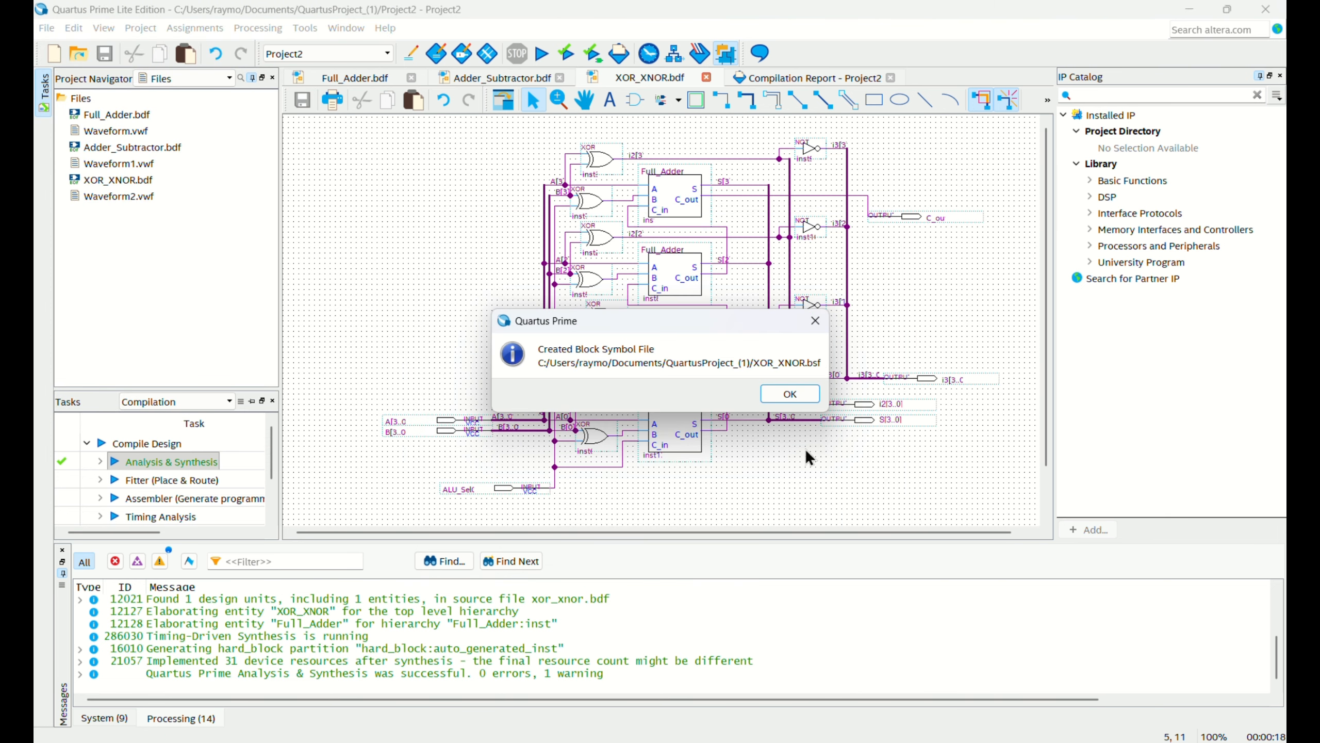
{"action": "left_click", "coordinate": [789, 393]}
Preview the XOR_XNOR symbol in the project's symbol library.
{"action": "double_click", "coordinate": [474, 219]}
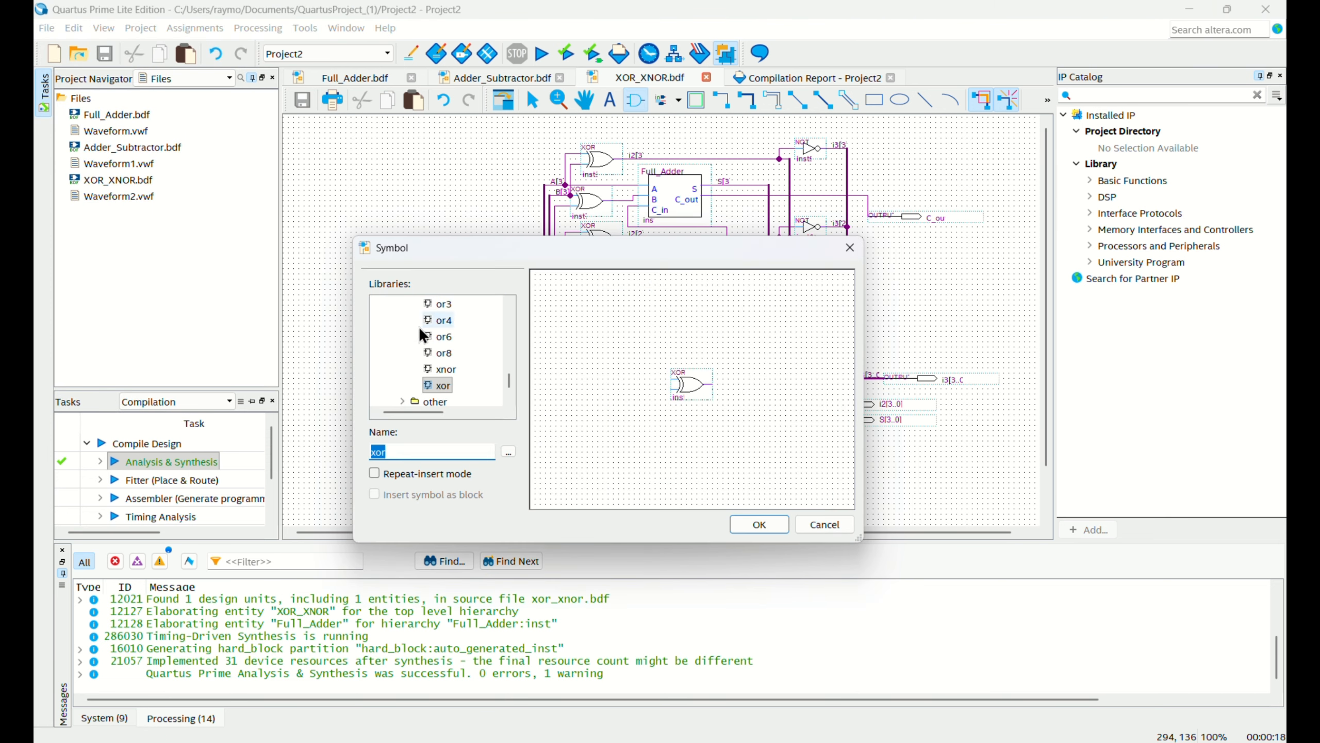
{"action": "scroll", "coordinate": [423, 335], "scroll_direction": "up", "scroll_amount": 10}
{"action": "left_click", "coordinate": [376, 303]}
{"action": "left_click", "coordinate": [436, 335]}
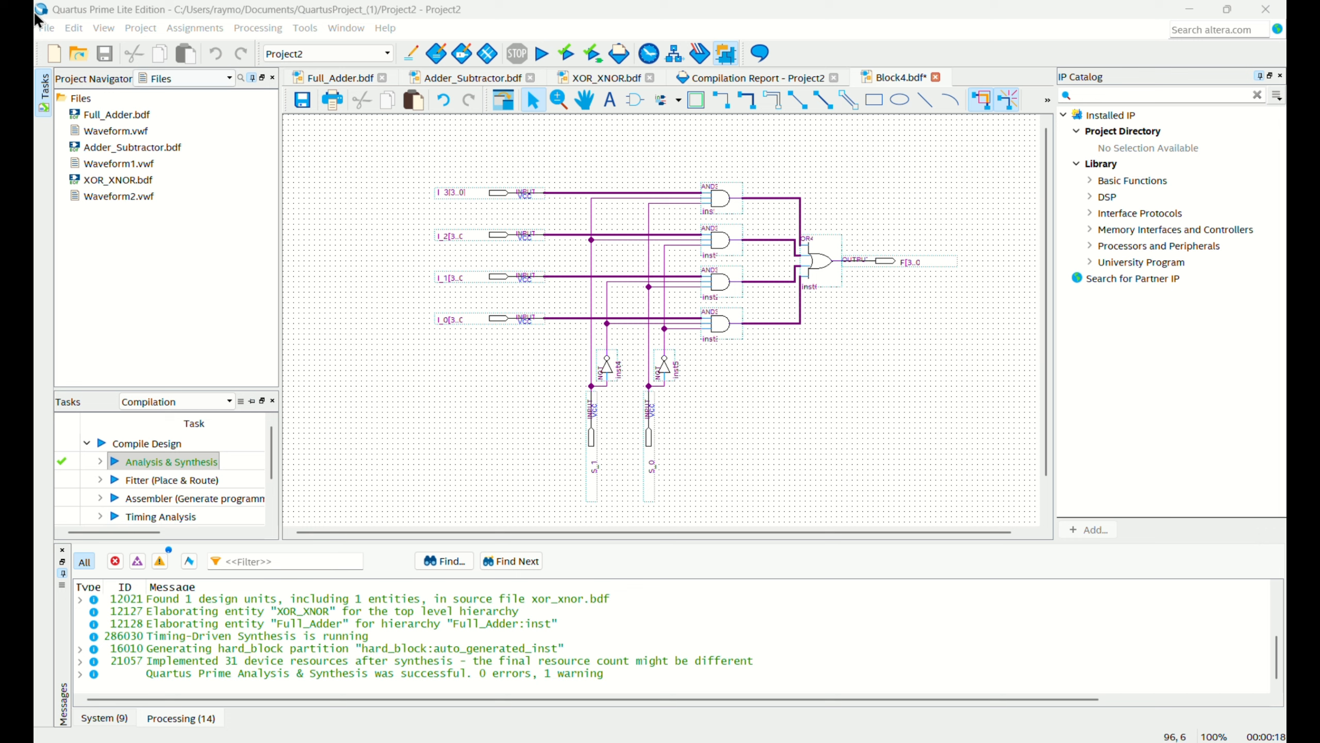
Save the multiplexer schematic in Block4.bdf as MUX_4x1.bdf in the project folder.
{"action": "left_click", "coordinate": [317, 192]}
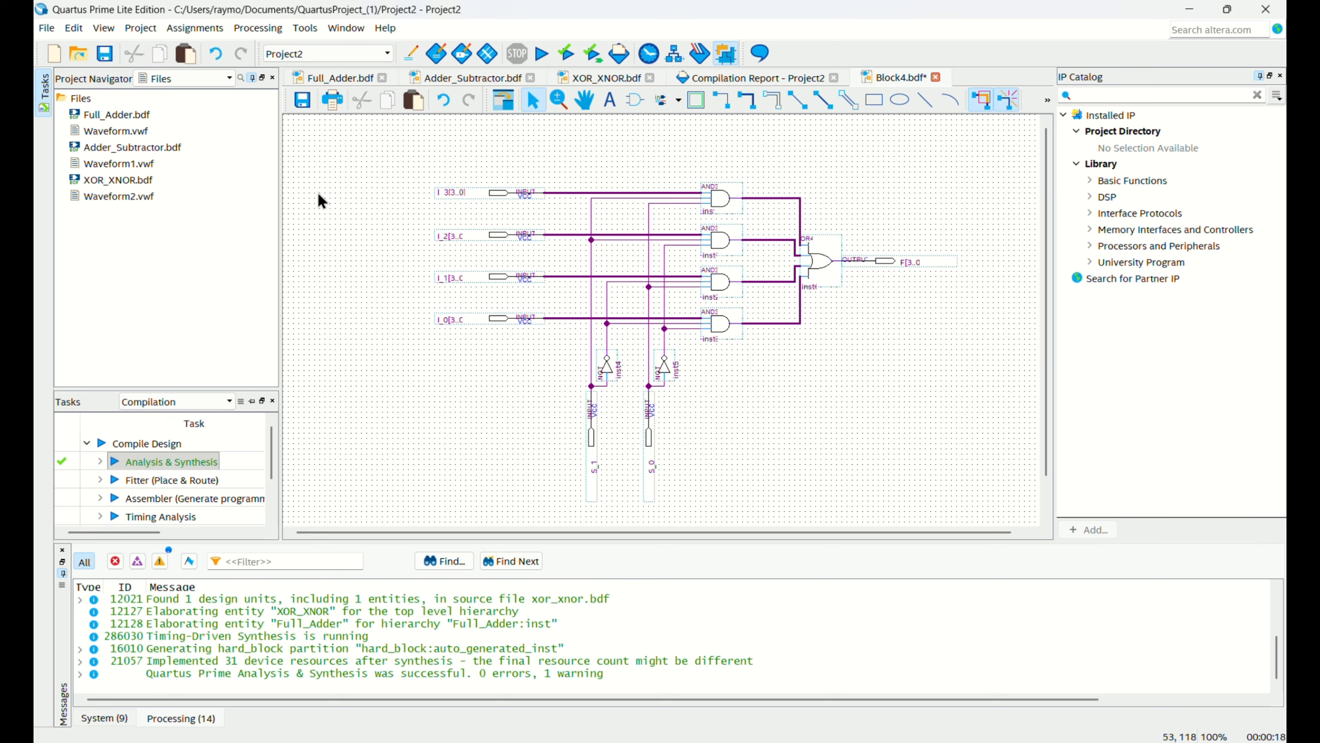
{"action": "left_click", "coordinate": [47, 27]}
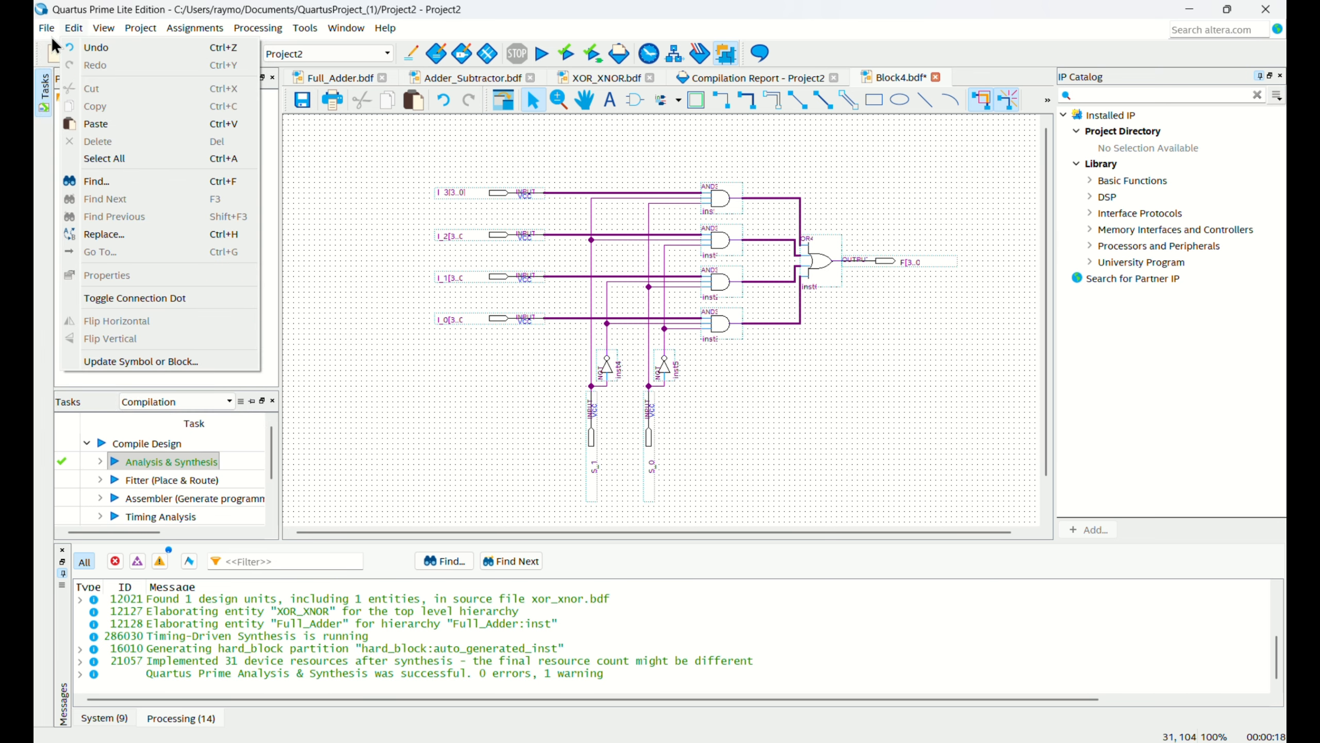
{"action": "left_click", "coordinate": [78, 197]}
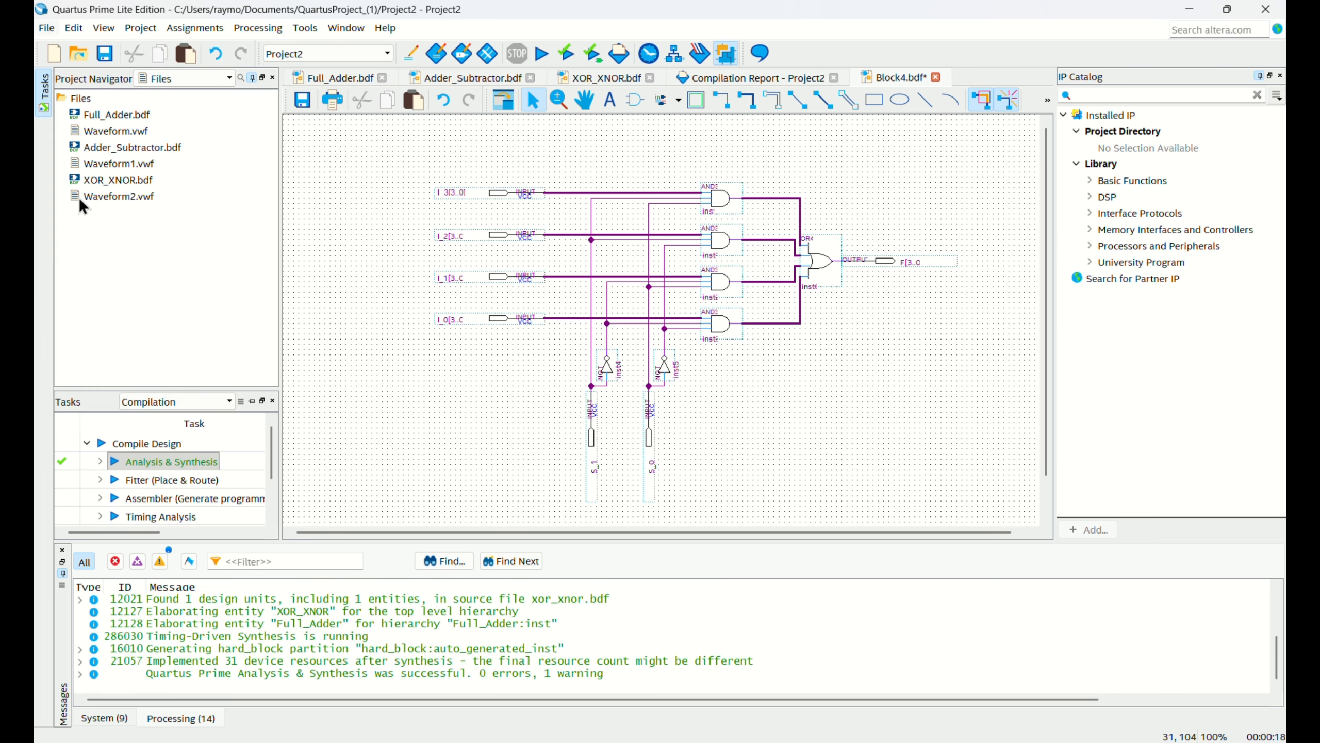
{"action": "left_click", "coordinate": [515, 348]}
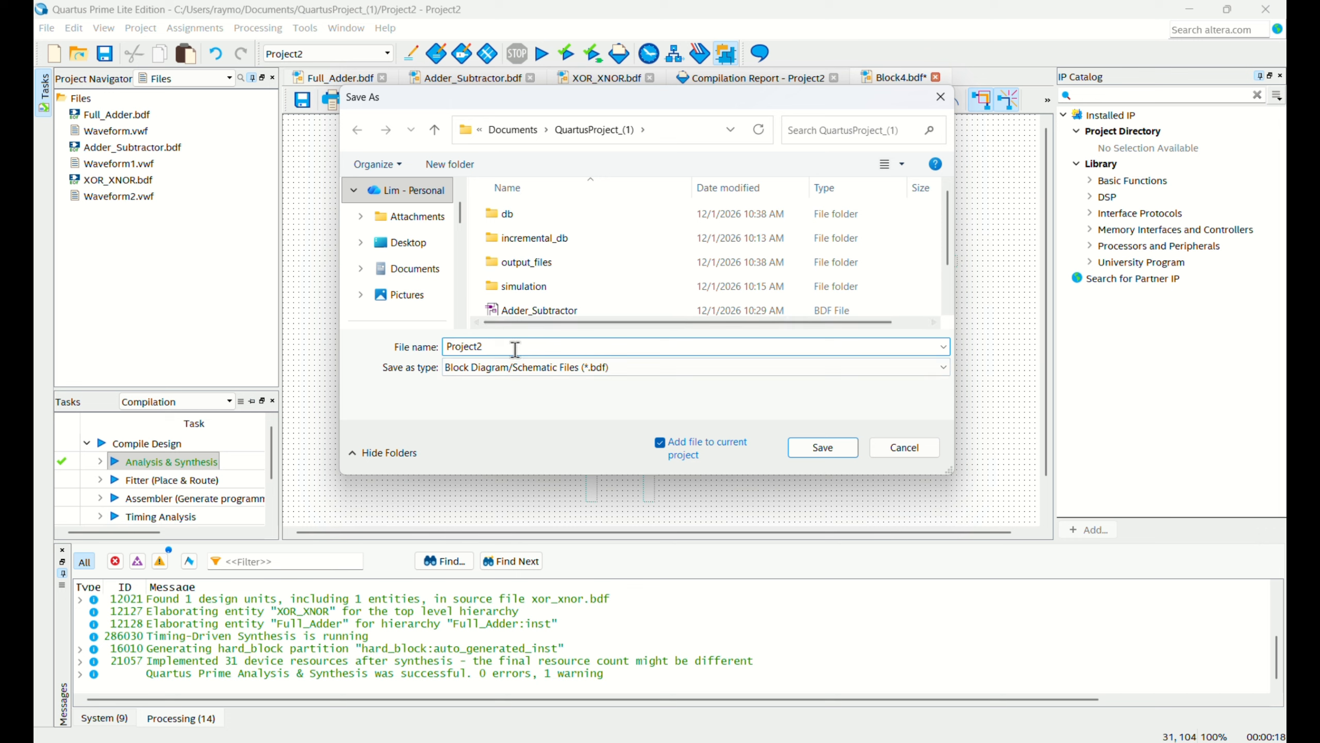
{"action": "double_click", "coordinate": [515, 347]}
{"action": "key", "text": "BackSpace"}
{"action": "type", "text": "4"}
{"action": "key", "text": "BackSpace"}
{"action": "key", "text": "BackSpace"}
{"action": "key", "text": "BackSpace"}
{"action": "key", "text": "BackSpace"}
{"action": "key", "text": "BackSpace"}
{"action": "key", "text": "BackSpace"}
{"action": "key", "text": "BackSpace"}
{"action": "key", "text": "BackSpace"}
{"action": "key", "text": "BackSpace"}
{"action": "key", "text": "BackSpace"}
{"action": "key", "text": "BackSpace"}
{"action": "key", "text": "BackSpace"}
{"action": "key", "text": "BackSpace"}
{"action": "key", "text": "BackSpace"}
{"action": "key", "text": "BackSpace"}
{"action": "key", "text": "BackSpace"}
{"action": "key", "text": "BackSpace"}
{"action": "left_click", "coordinate": [809, 453]}
Create a symbol file from the MUX_4x1.bdf schematic and save it as MUX_4x1.bsf in the project folder.
{"action": "left_click", "coordinate": [46, 27]}
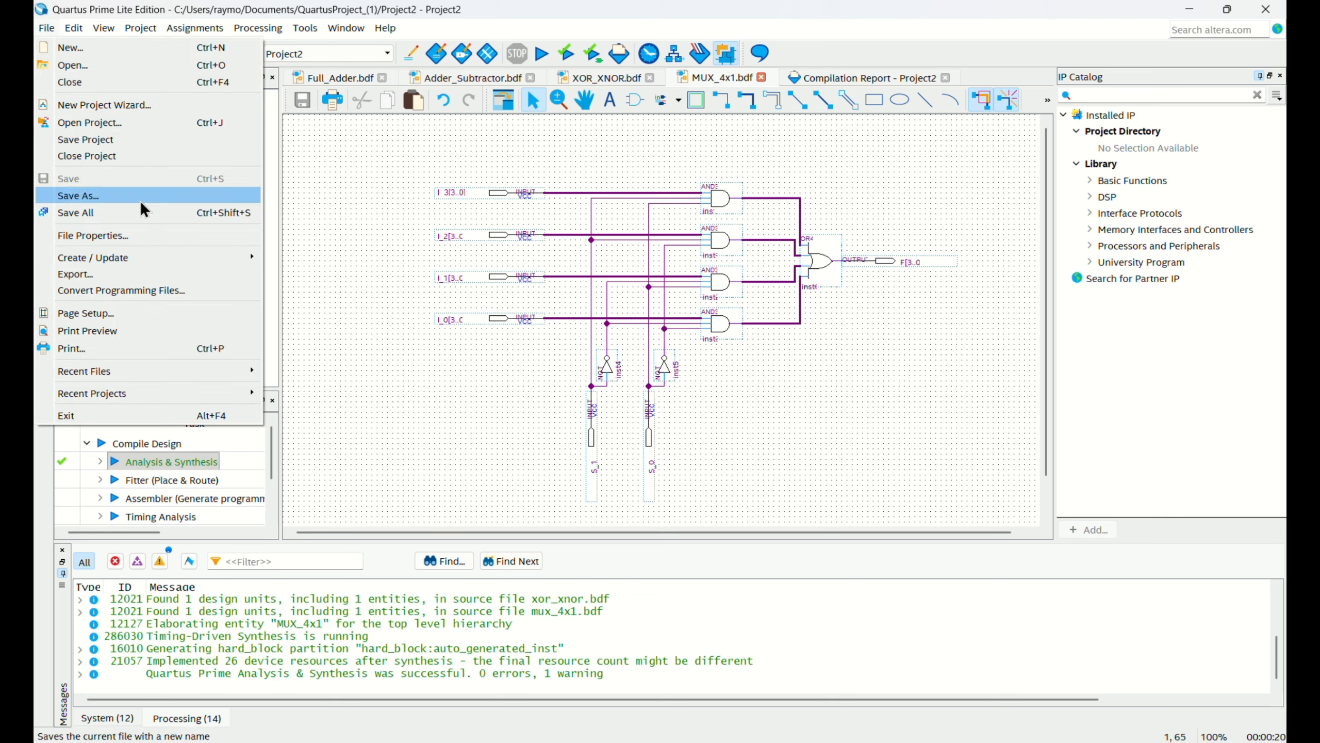
{"action": "mouse_move", "coordinate": [157, 260]}
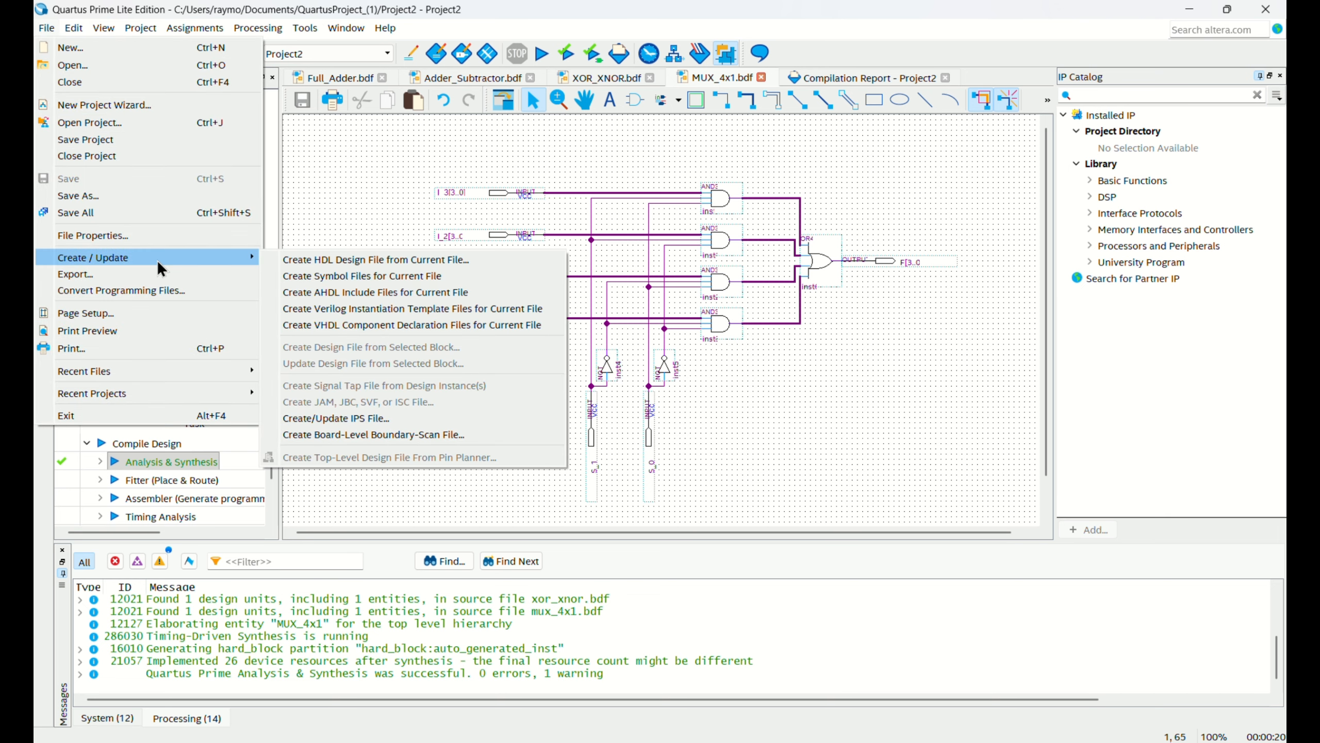
{"action": "left_click", "coordinate": [321, 276]}
{"action": "left_click", "coordinate": [846, 484]}
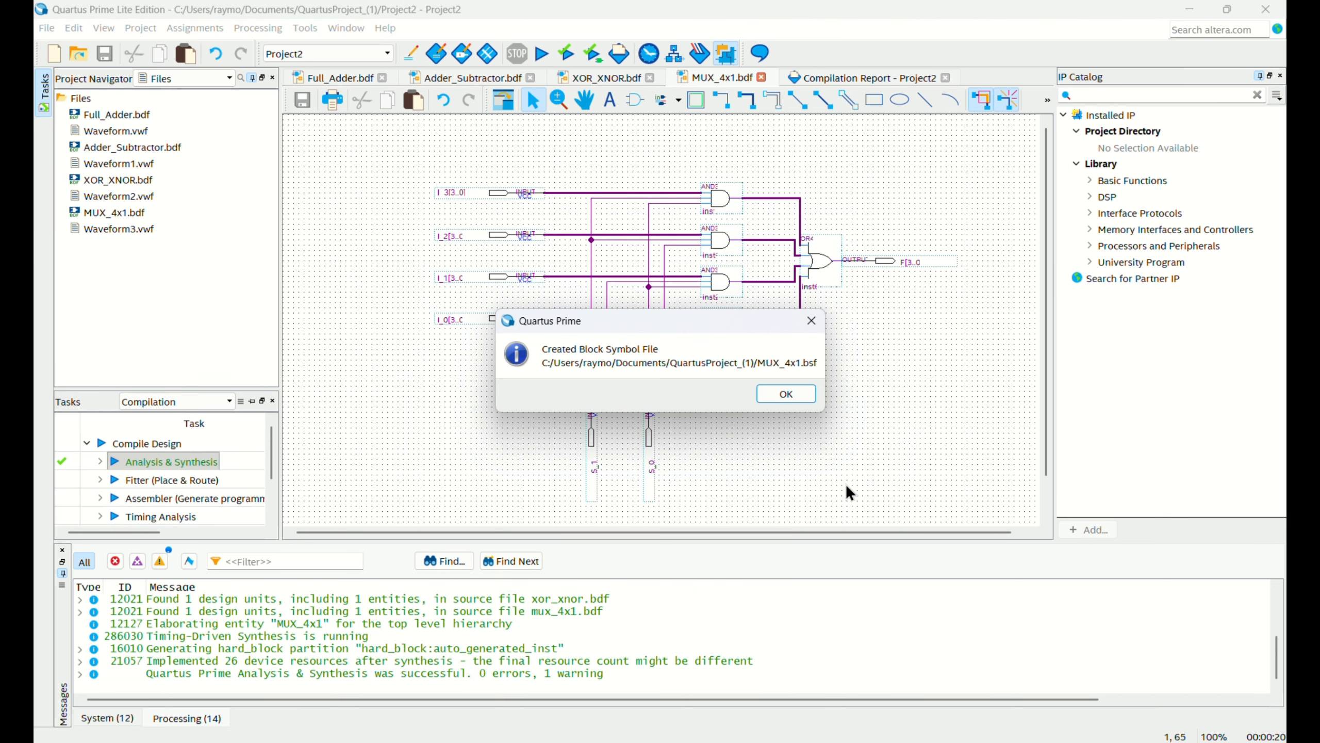
{"action": "left_click", "coordinate": [771, 396]}
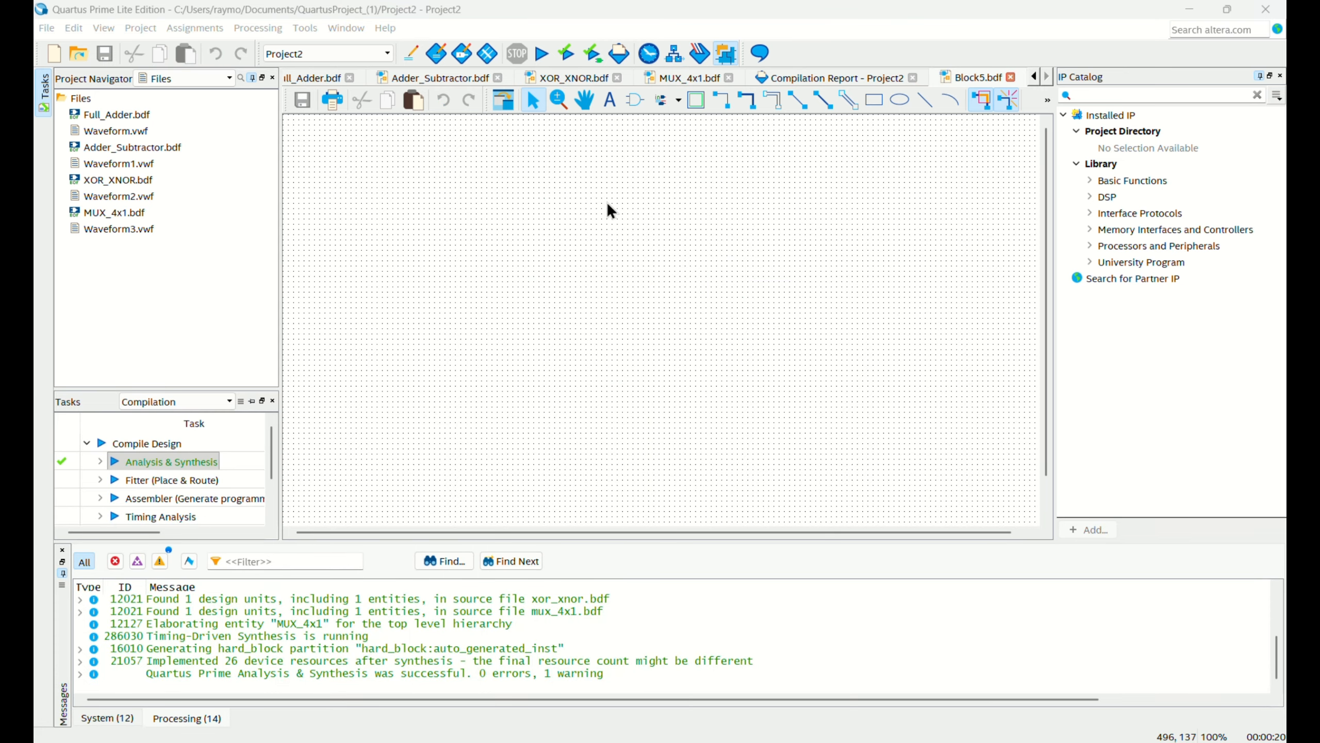
Place the project's MUX_4x1 symbol in the blank Block5.bdf schematic.
{"action": "double_click", "coordinate": [611, 214]}
{"action": "type", "text": "xor"}
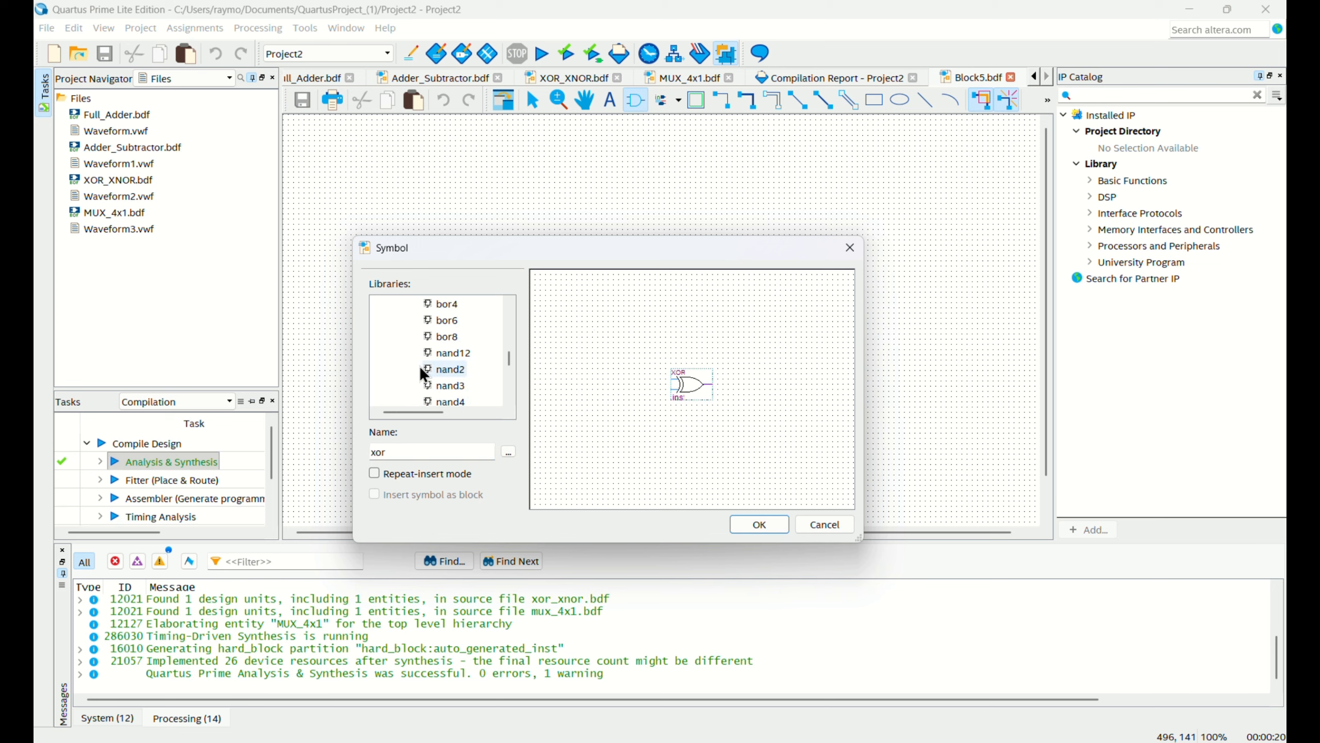
{"action": "scroll", "coordinate": [396, 338], "scroll_direction": "up", "scroll_amount": 5}
{"action": "left_click", "coordinate": [376, 304]}
{"action": "left_click", "coordinate": [426, 336]}
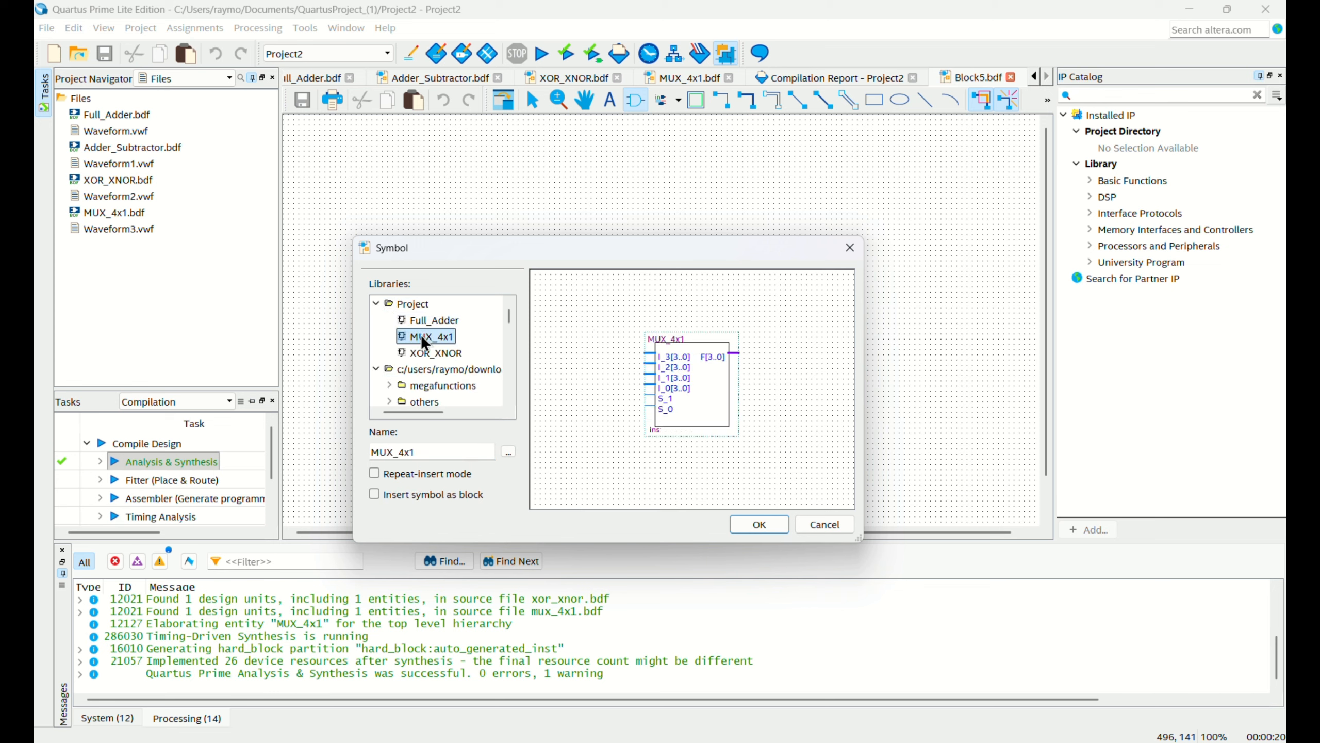
{"action": "left_click", "coordinate": [775, 527]}
{"action": "left_click", "coordinate": [624, 256]}
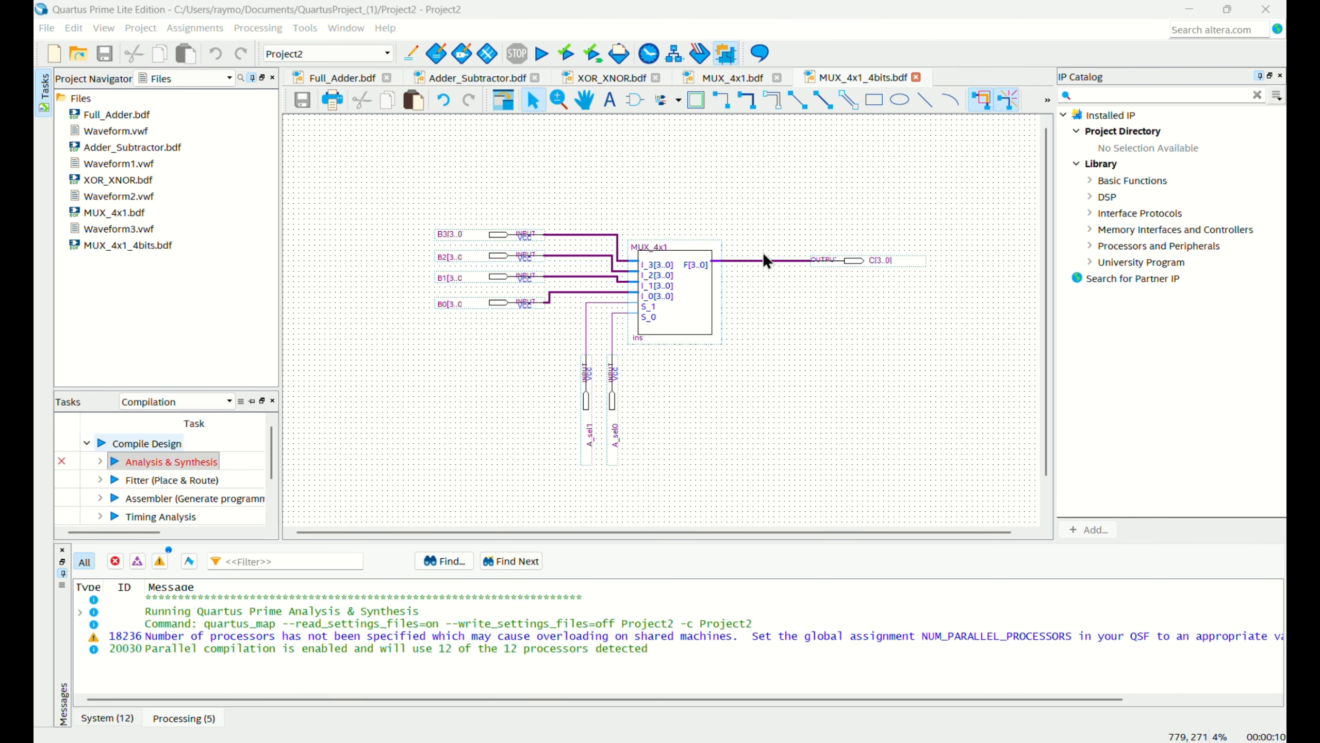
{"action": "scroll", "coordinate": [873, 260], "scroll_direction": "up", "scroll_amount": 3, "text": "ctrl"}
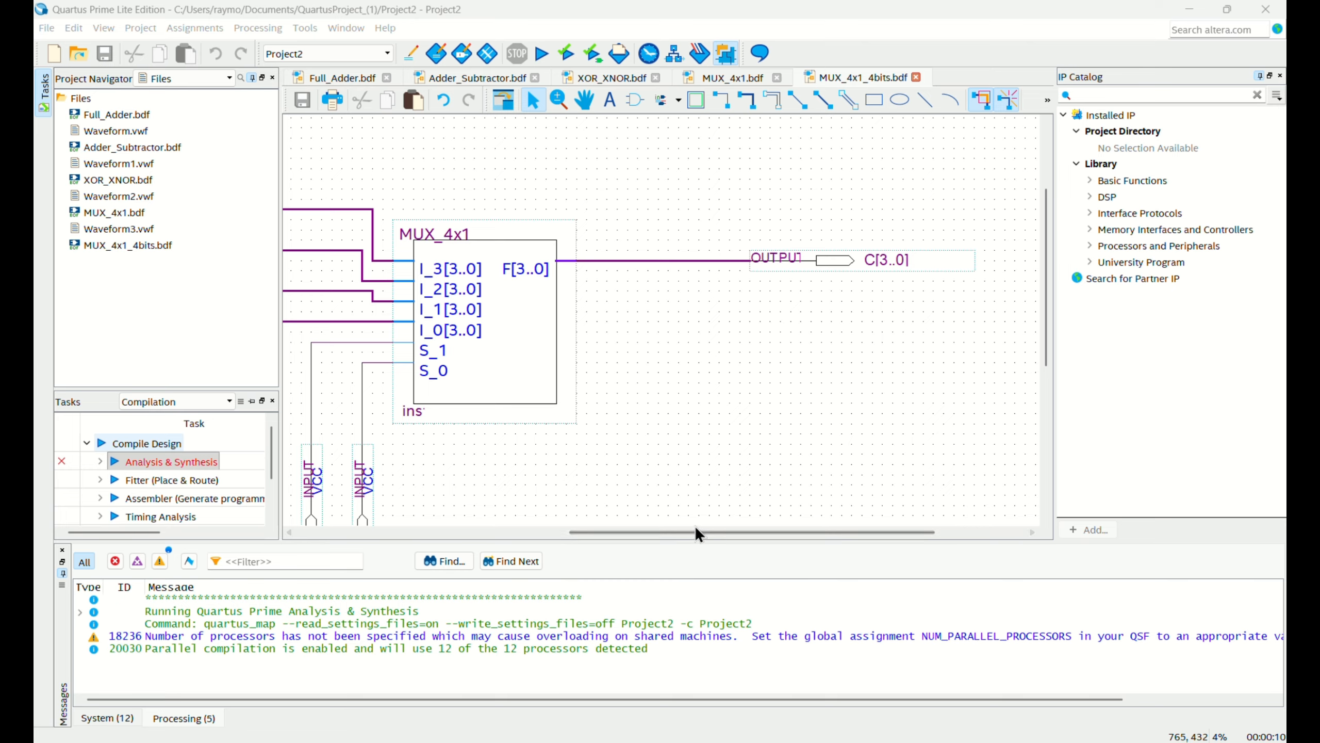
{"action": "left_click_drag", "start_coordinate": [695, 532], "coordinate": [468, 532]}
{"action": "scroll", "coordinate": [591, 537], "scroll_direction": "down", "scroll_amount": 3, "text": "ctrl"}
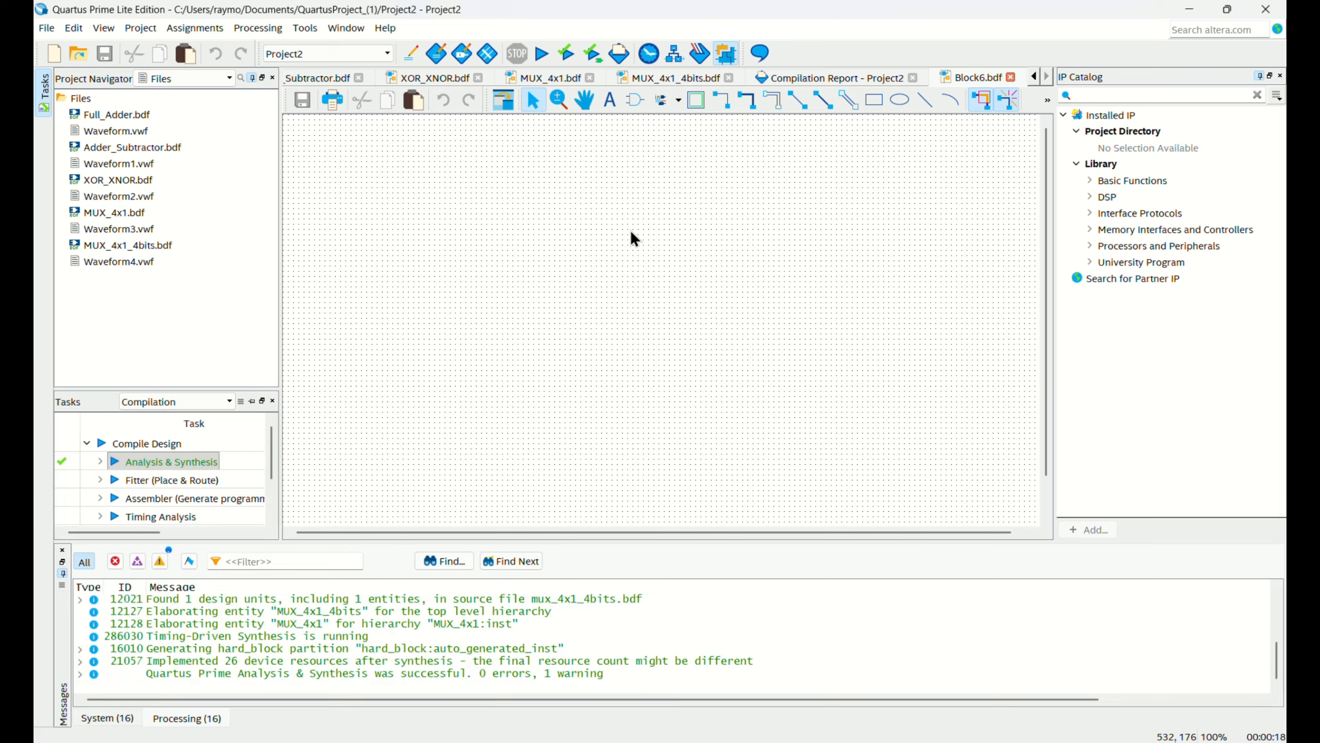
Place a dff flip-flop symbol near the upper middle of the blank Block6.bdf schematic.
{"action": "double_click", "coordinate": [630, 236]}
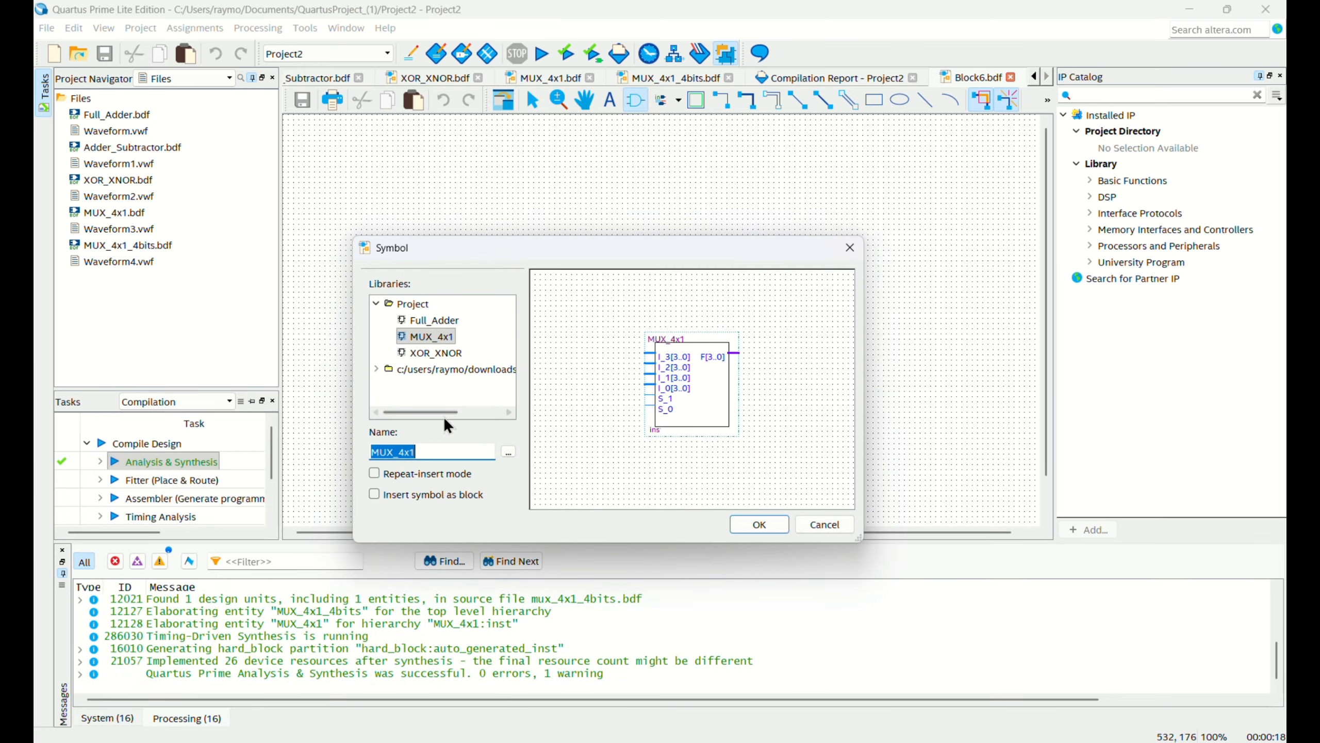
{"action": "type", "text": "dff"}
{"action": "left_click", "coordinate": [759, 523]}
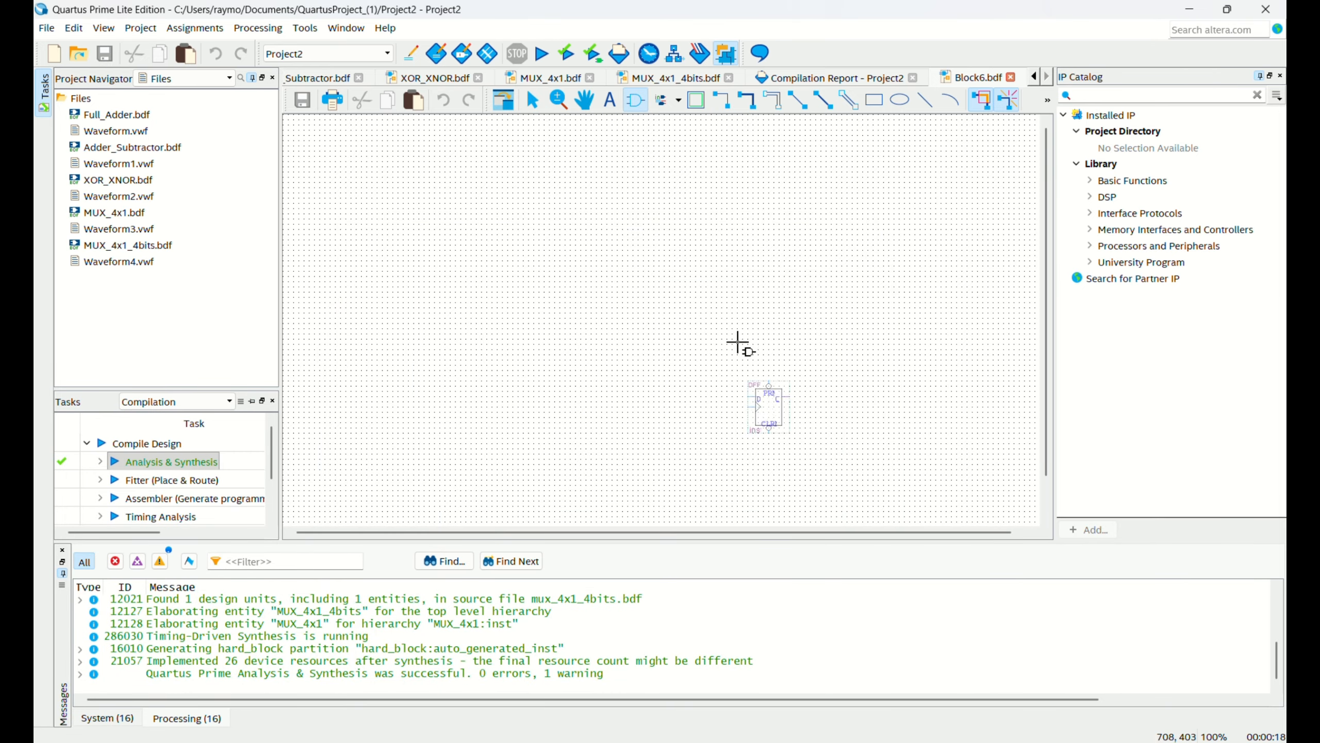
{"action": "left_click", "coordinate": [632, 191]}
Place three more dff symbols in a column below the first one, using repeat-insert mode.
{"action": "left_click", "coordinate": [375, 473]}
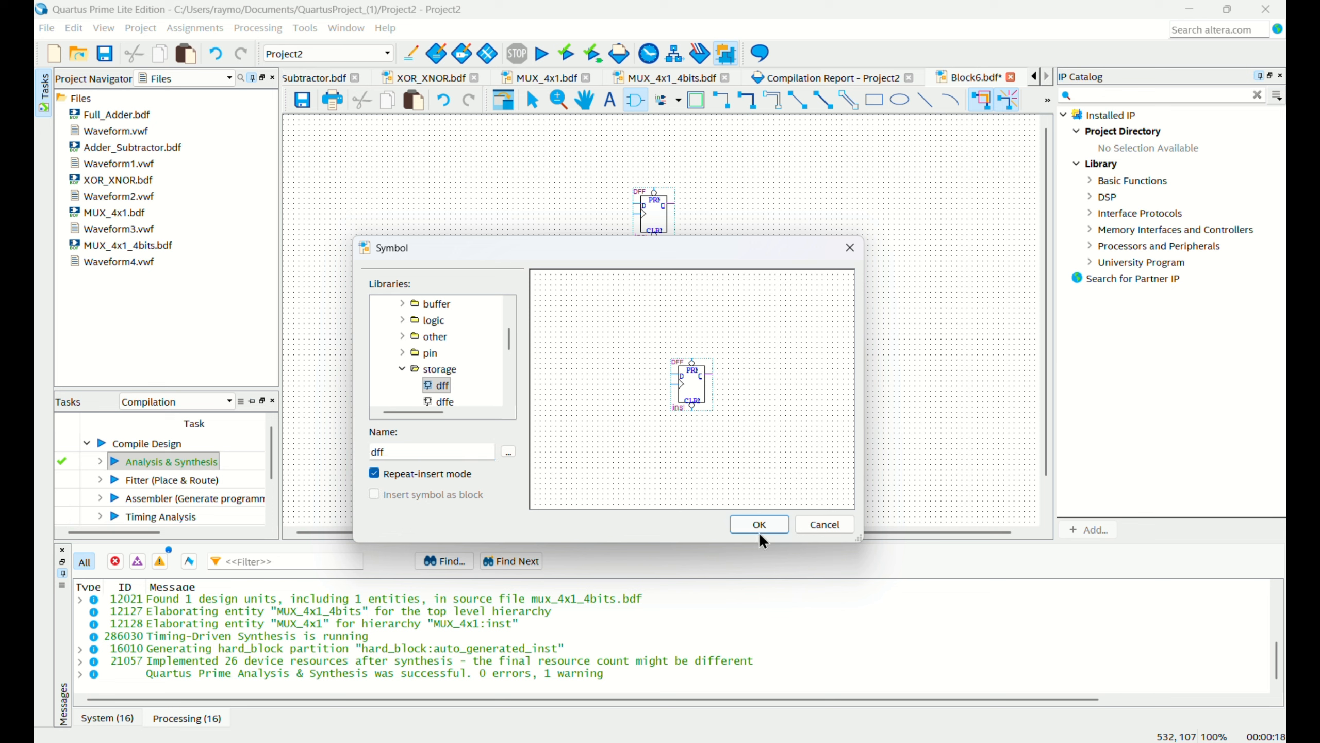
{"action": "left_click", "coordinate": [759, 524]}
{"action": "left_click", "coordinate": [634, 270]}
{"action": "left_click", "coordinate": [639, 343]}
{"action": "left_click", "coordinate": [633, 414]}
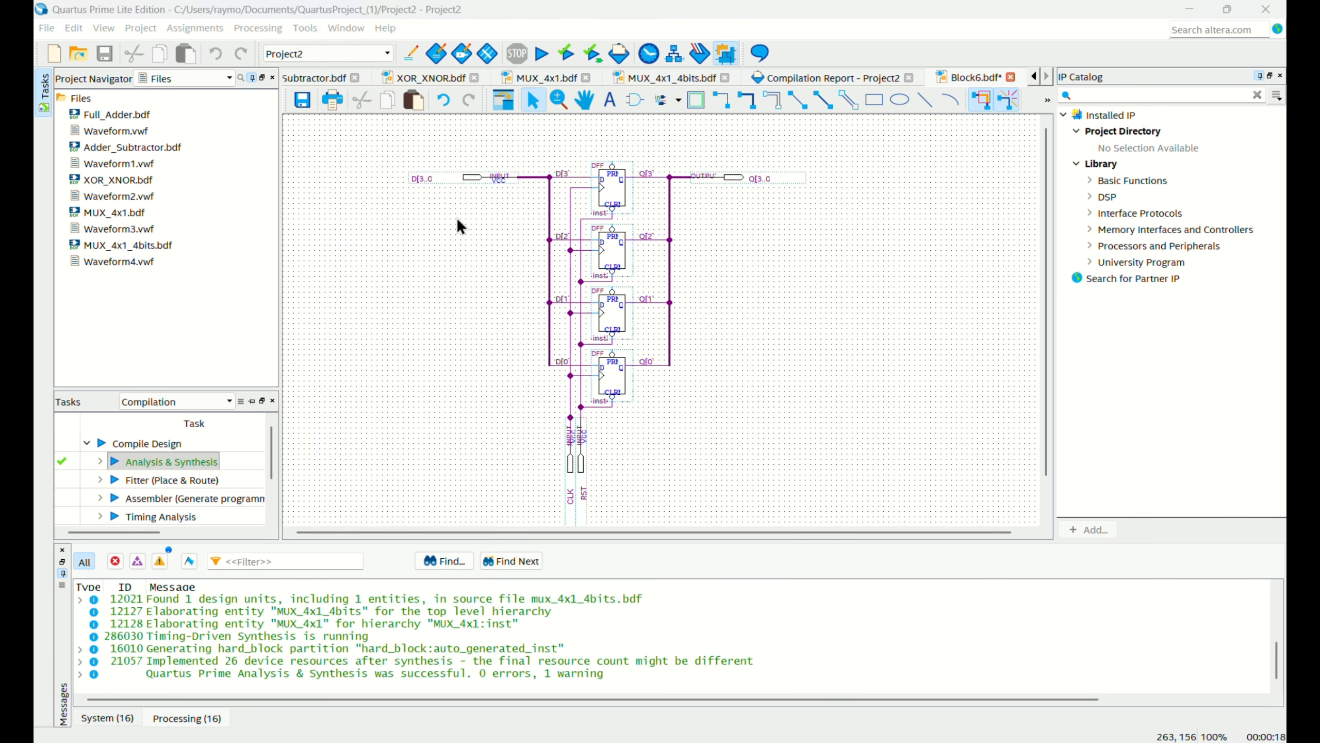
Examine the wired four-flip-flop schematic, from the D[3..0] and Q[3..0] buses down to the CLK and RST inputs.
{"action": "scroll", "coordinate": [456, 211], "scroll_direction": "up", "scroll_amount": 2, "text": "ctrl"}
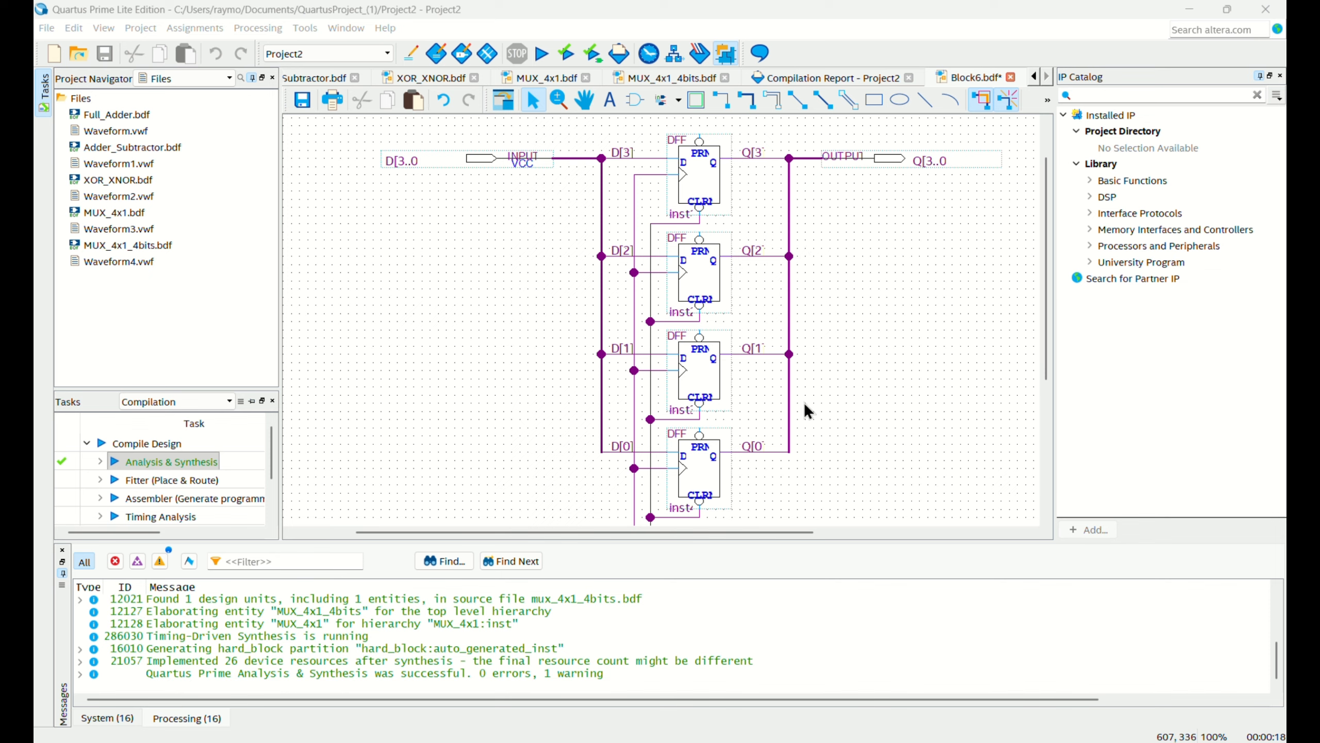
{"action": "scroll", "coordinate": [784, 499], "scroll_direction": "down", "scroll_amount": 1}
{"action": "scroll", "coordinate": [784, 499], "scroll_direction": "up", "scroll_amount": 2}
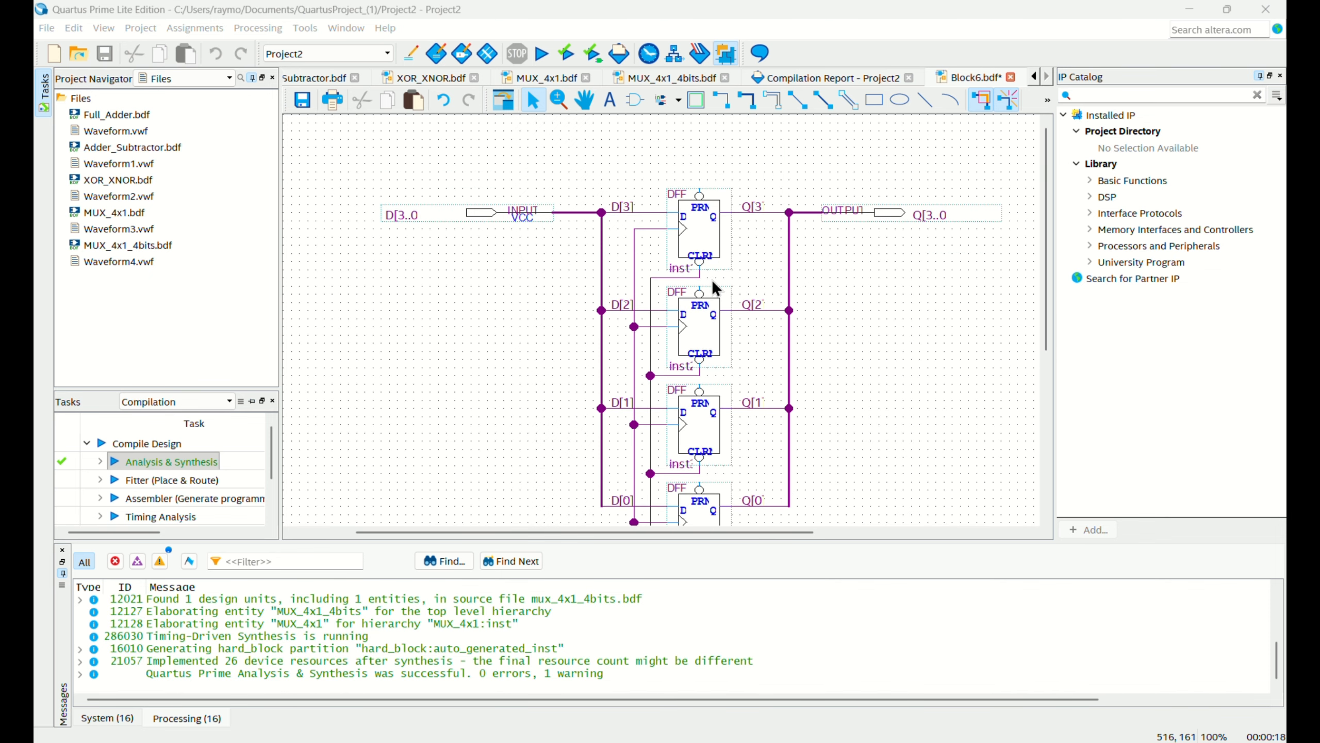
{"action": "scroll", "coordinate": [712, 279], "scroll_direction": "down", "scroll_amount": 3}
{"action": "scroll", "coordinate": [687, 437], "scroll_direction": "down", "scroll_amount": 2}
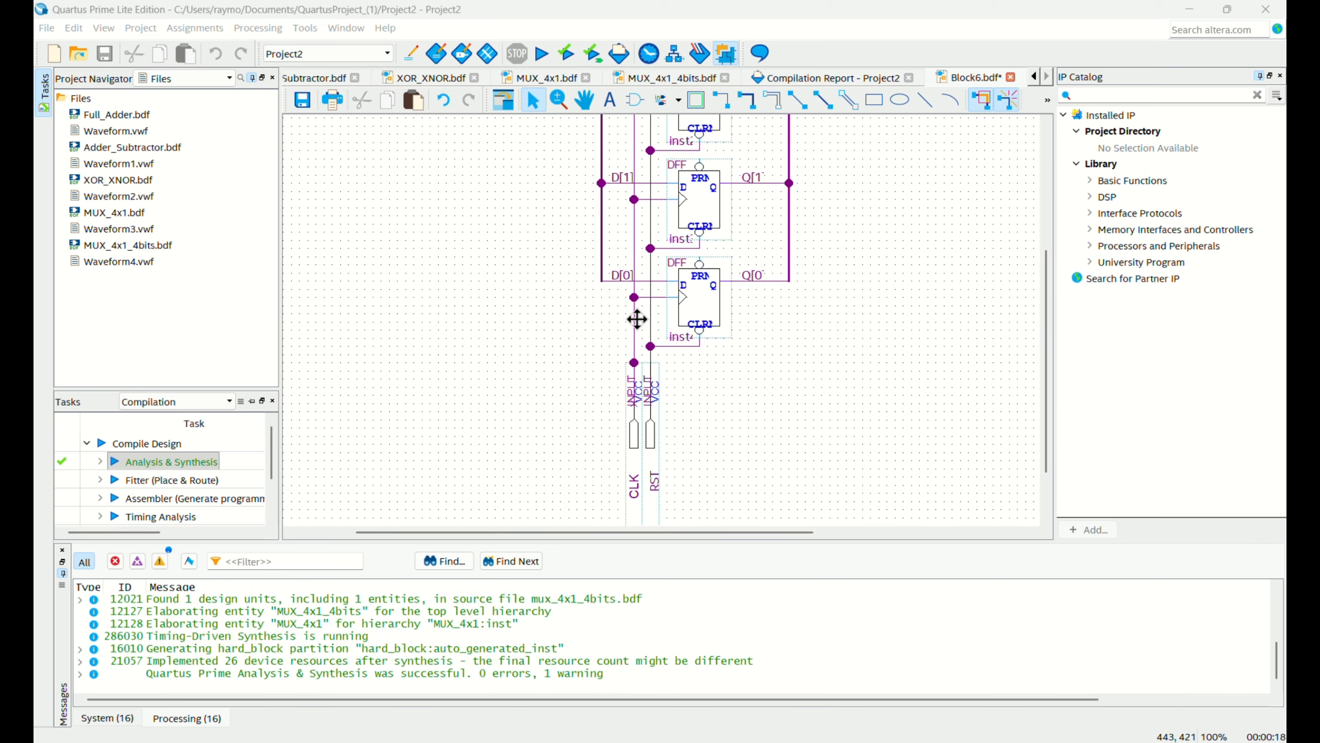
{"action": "scroll", "coordinate": [637, 312], "scroll_direction": "down", "scroll_amount": 2, "text": "ctrl"}
{"action": "scroll", "coordinate": [573, 346], "scroll_direction": "down", "scroll_amount": 1}
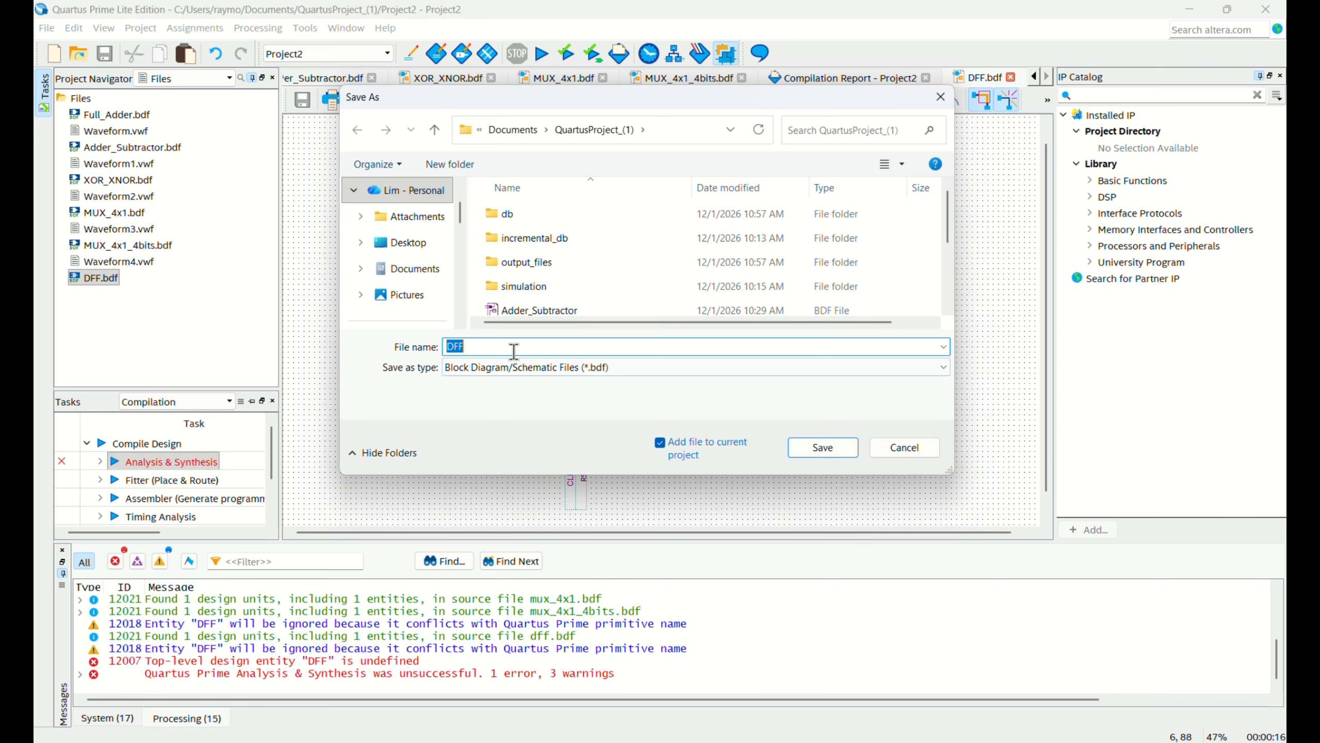
Save the DFF.bdf schematic under the new name DFF_1 in the project folder, keeping it added to the current project.
{"action": "left_click", "coordinate": [513, 351]}
{"action": "type", "text": "...."}
{"action": "key", "text": "BackSpace"}
{"action": "key", "text": "BackSpace"}
{"action": "key", "text": "BackSpace"}
{"action": "key", "text": "BackSpace"}
{"action": "key", "text": "BackSpace"}
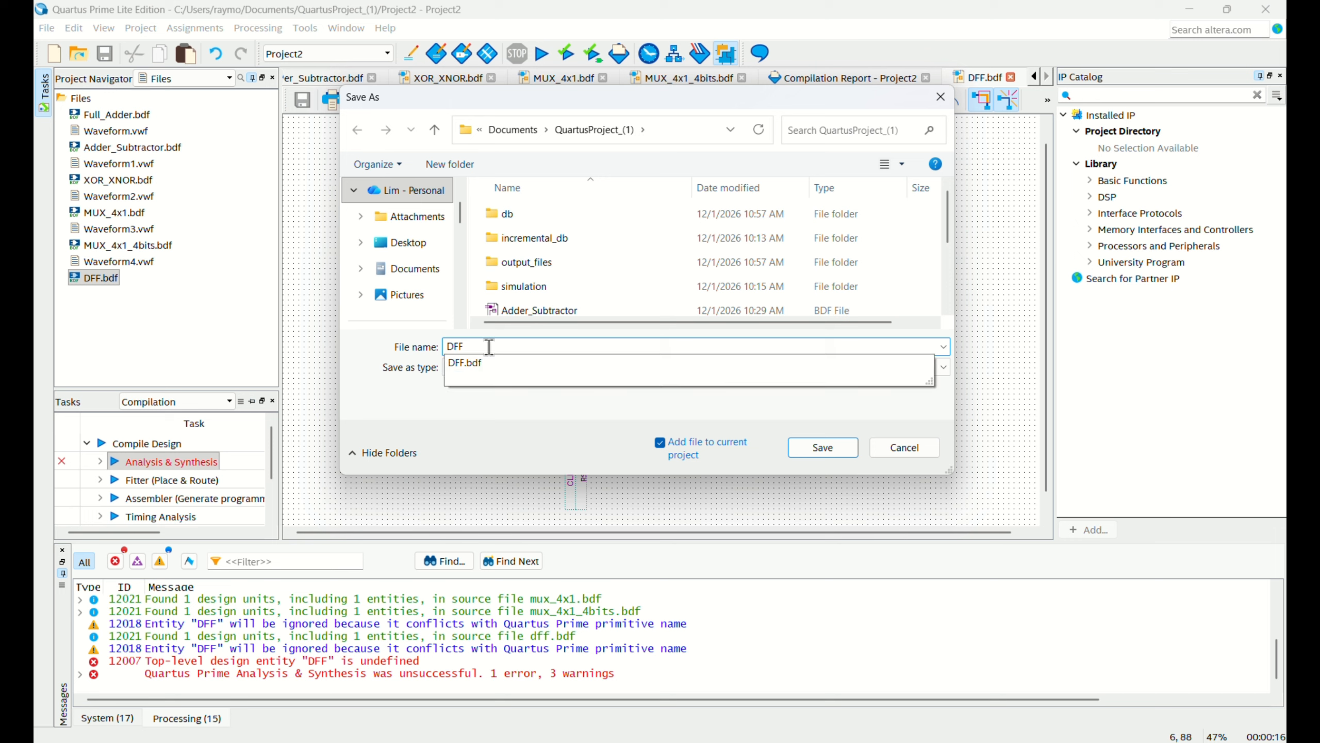
{"action": "type", "text": "_1"}
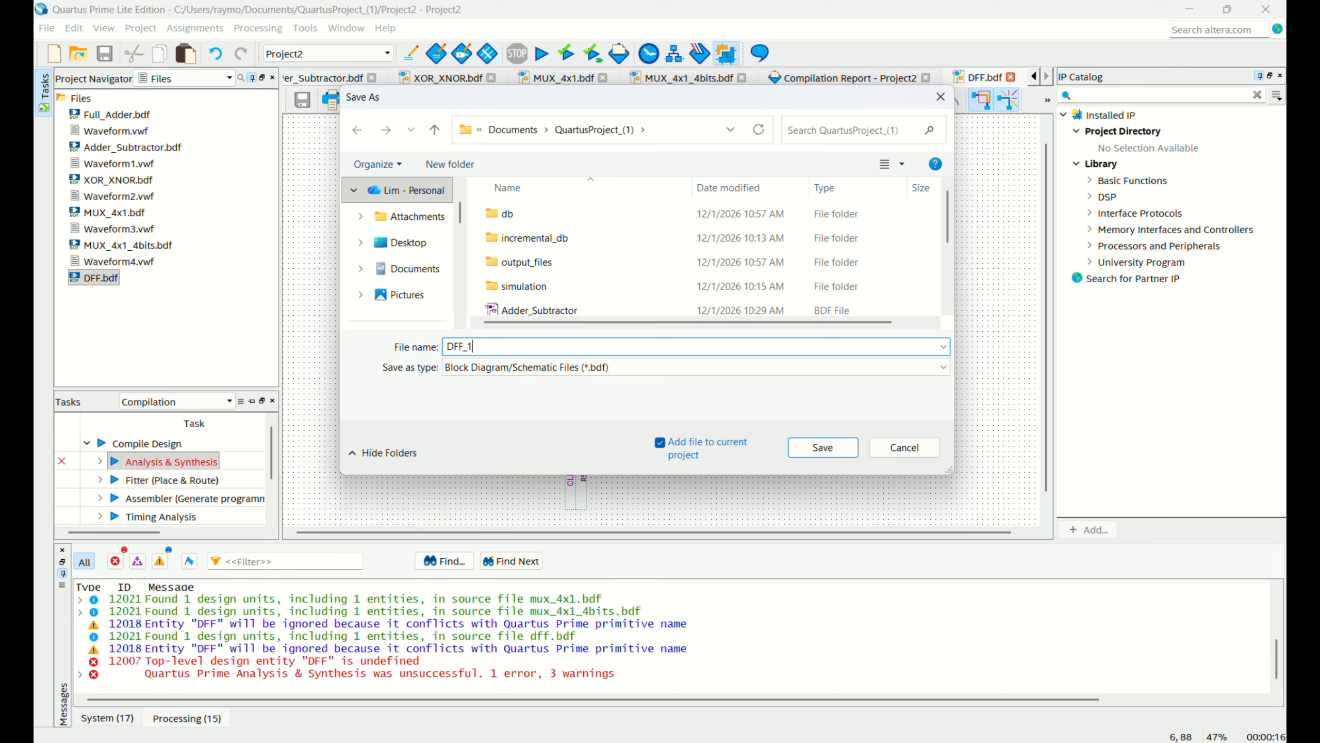
{"action": "left_click", "coordinate": [837, 447]}
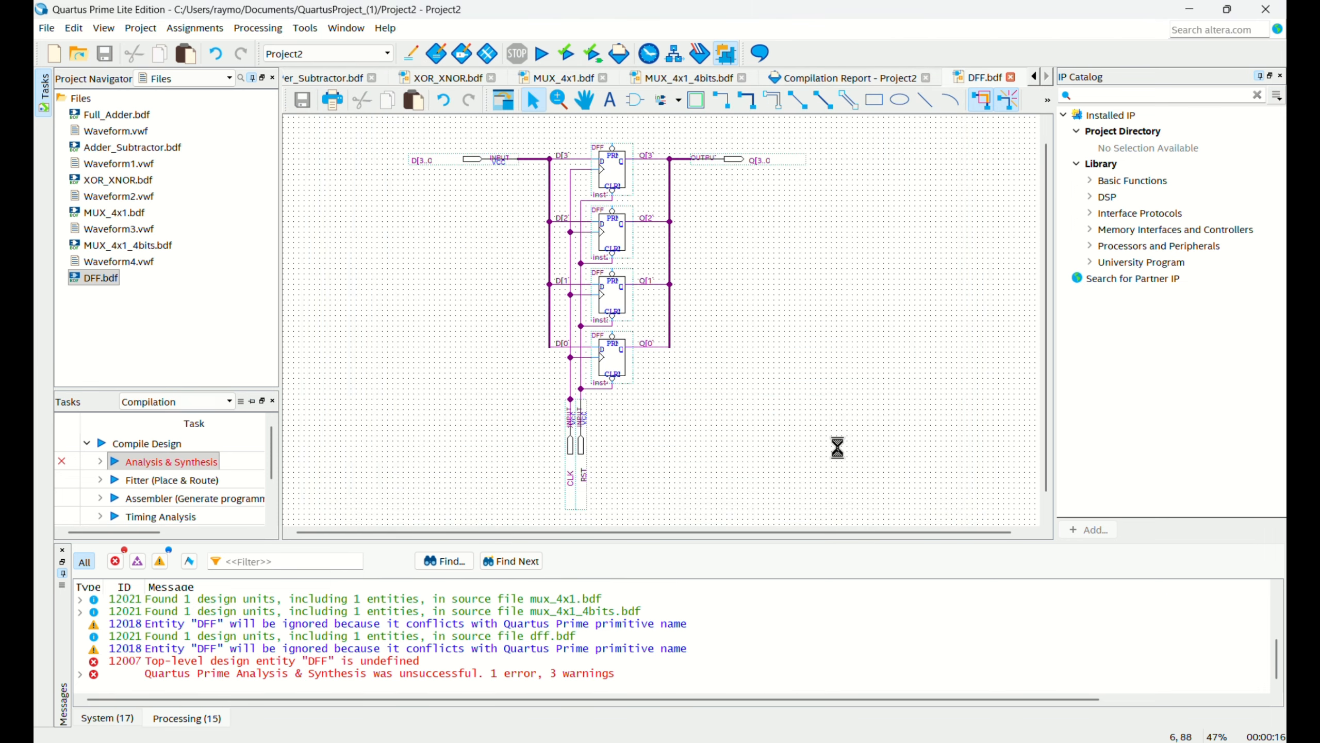
Create a symbol file from the DFF_1.bdf schematic and save it as DFF_1.bsf in the project folder.
{"action": "left_click", "coordinate": [47, 27]}
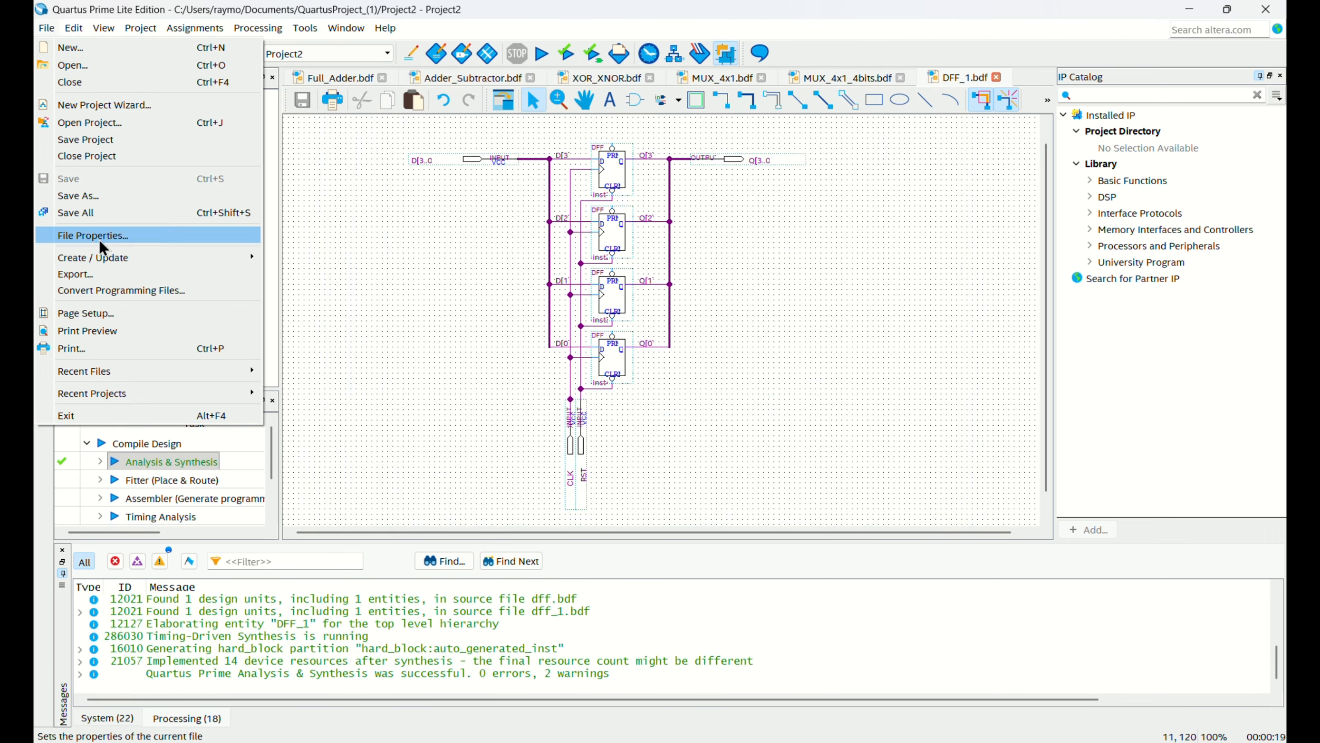
{"action": "mouse_move", "coordinate": [105, 260]}
{"action": "left_click", "coordinate": [316, 276]}
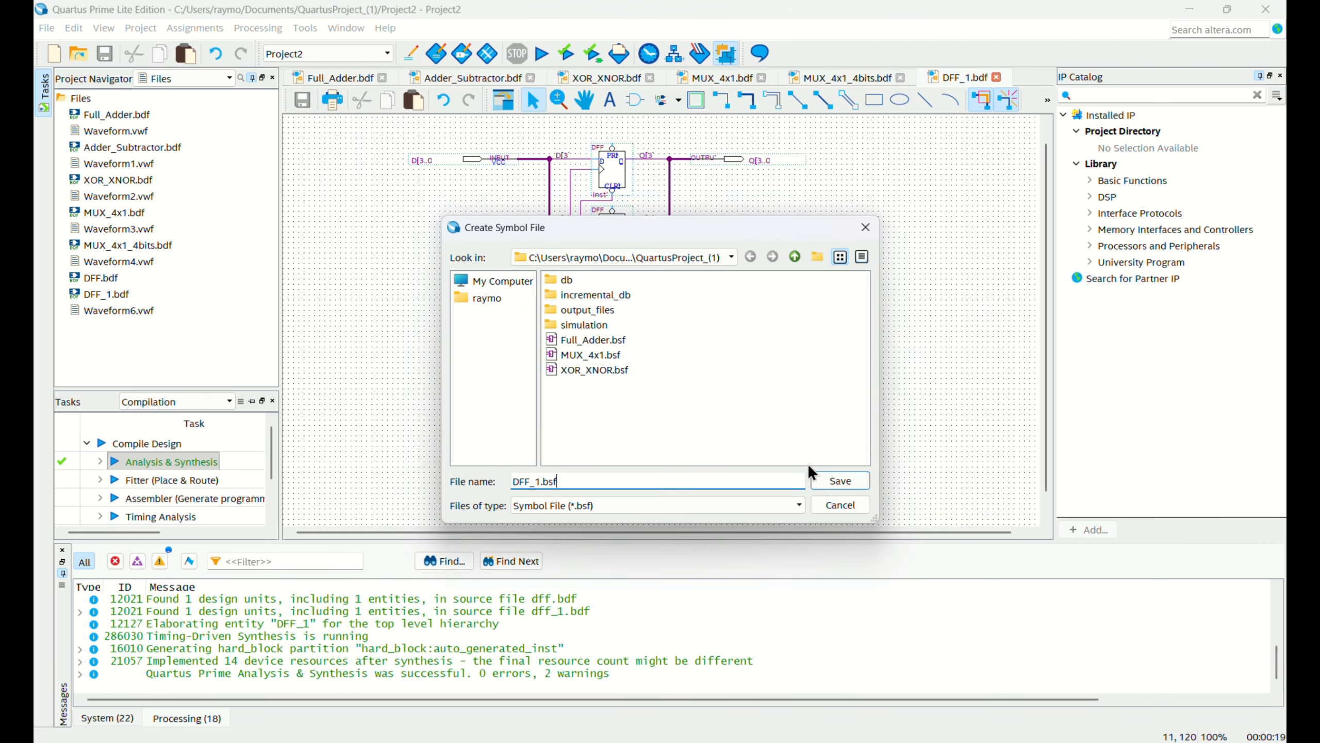
{"action": "left_click", "coordinate": [836, 483]}
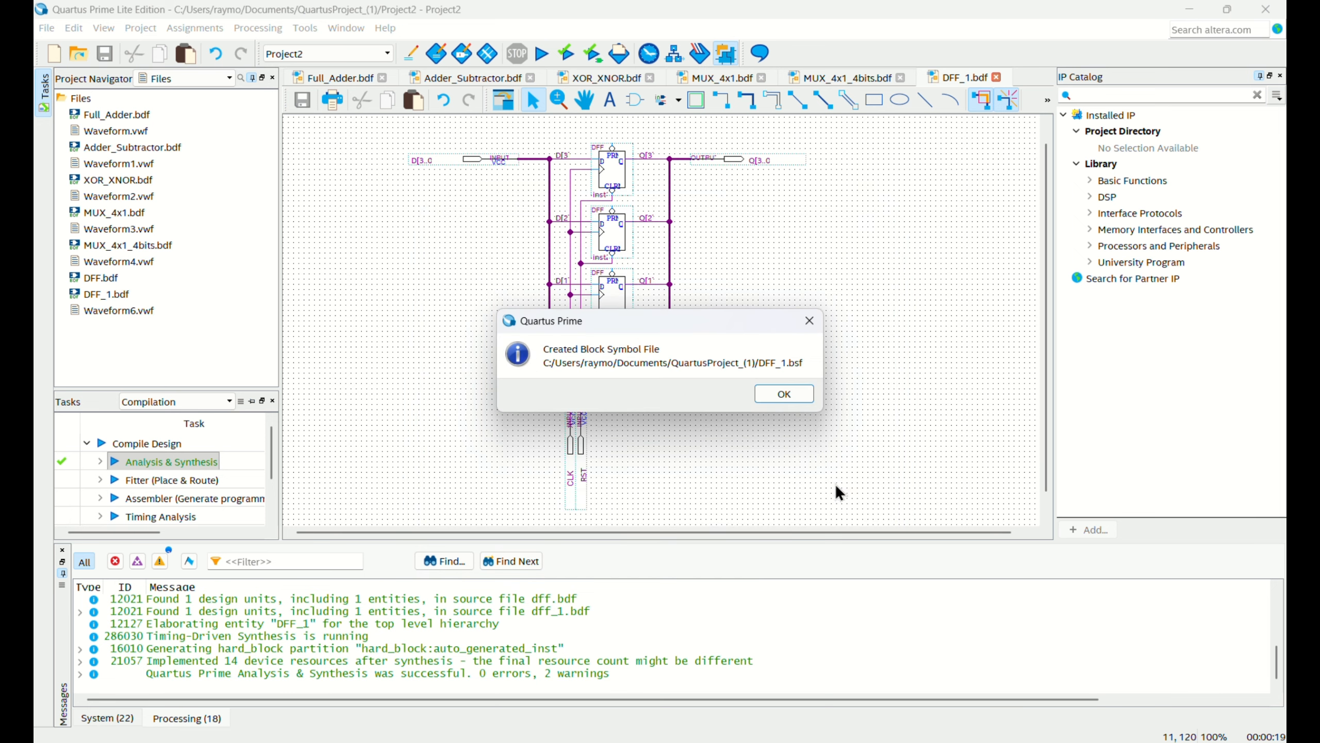
{"action": "left_click", "coordinate": [810, 392]}
Preview the DFF_1 symbol in the project's symbol library.
{"action": "double_click", "coordinate": [790, 310]}
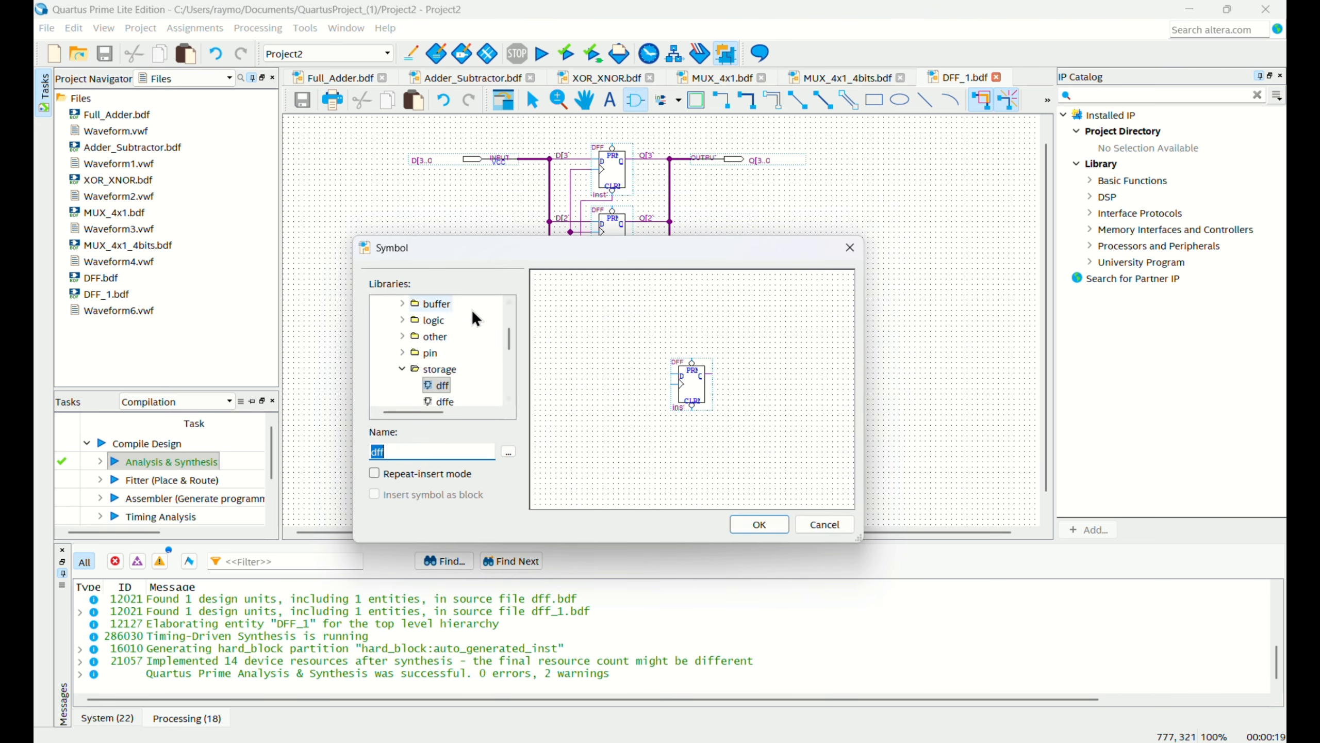
{"action": "scroll", "coordinate": [448, 333], "scroll_direction": "up", "scroll_amount": 3}
{"action": "left_click", "coordinate": [376, 306]}
{"action": "left_click", "coordinate": [410, 320]}
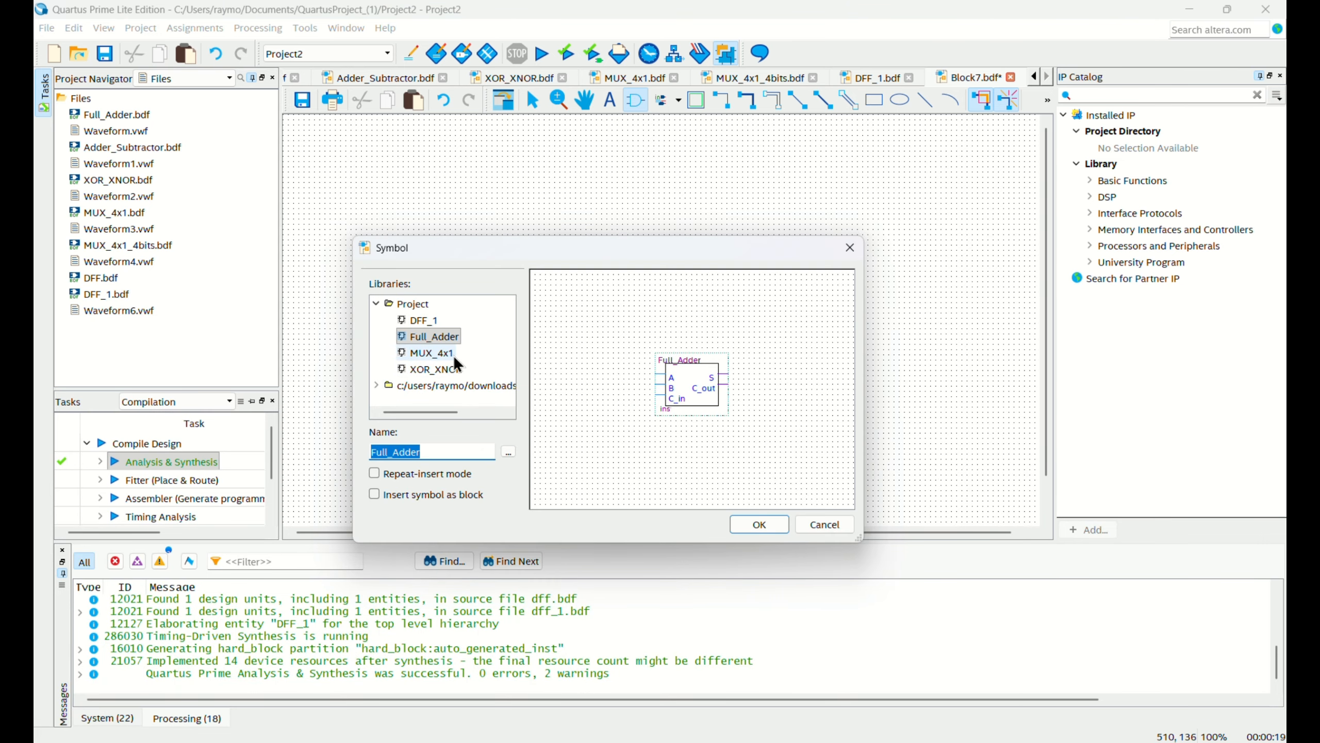
Place the project's XOR_XNOR symbol in the empty Block7.bdf schematic.
{"action": "left_click", "coordinate": [447, 368]}
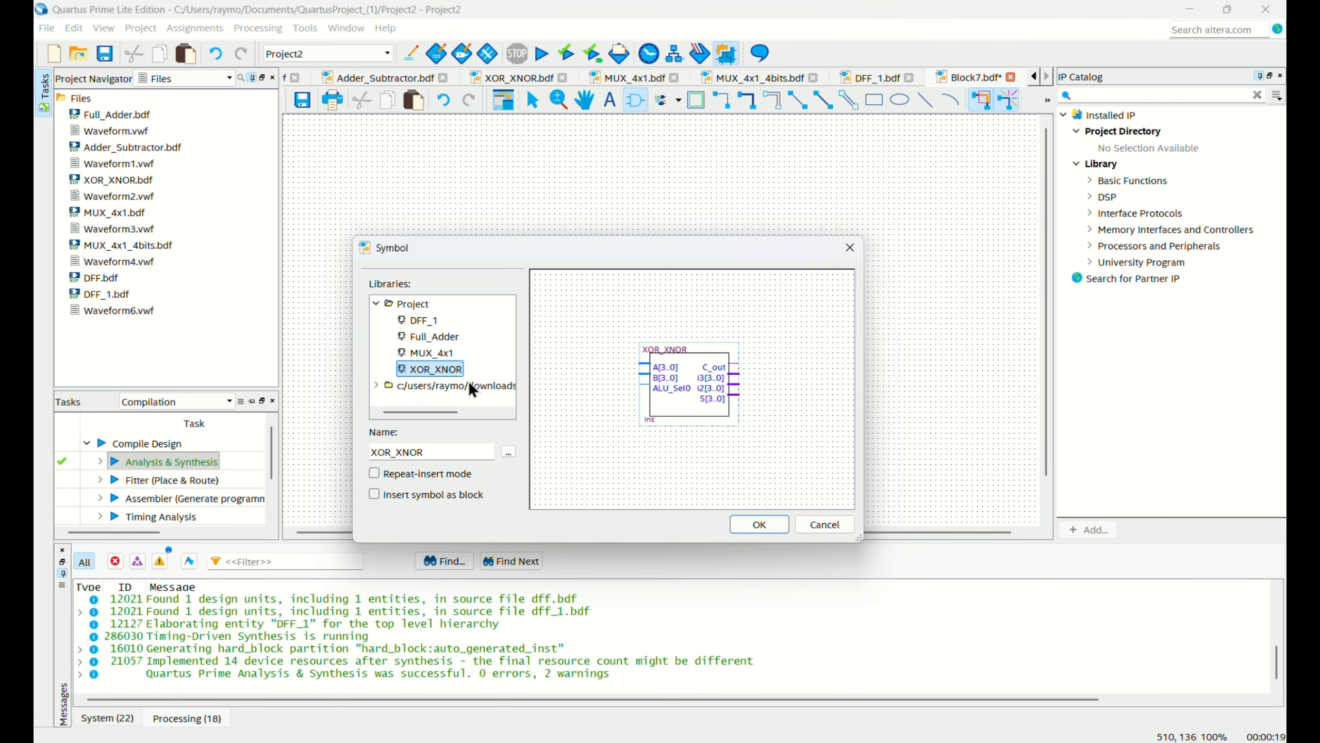
{"action": "left_click", "coordinate": [756, 524]}
{"action": "left_click", "coordinate": [530, 225]}
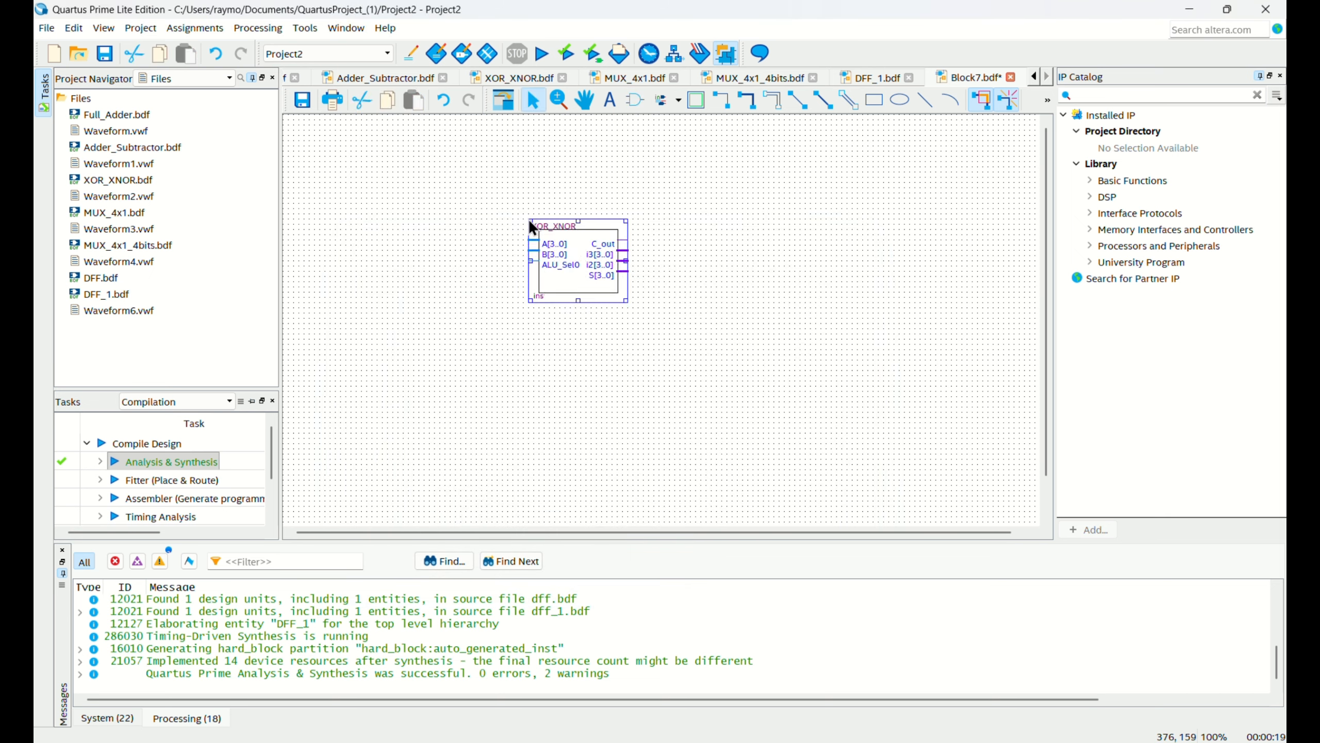
Place the project's MUX_4x1 symbol to the right of the XOR_XNOR block in Block7.bdf.
{"action": "double_click", "coordinate": [718, 239]}
{"action": "left_click", "coordinate": [440, 340]}
{"action": "left_click", "coordinate": [437, 353]}
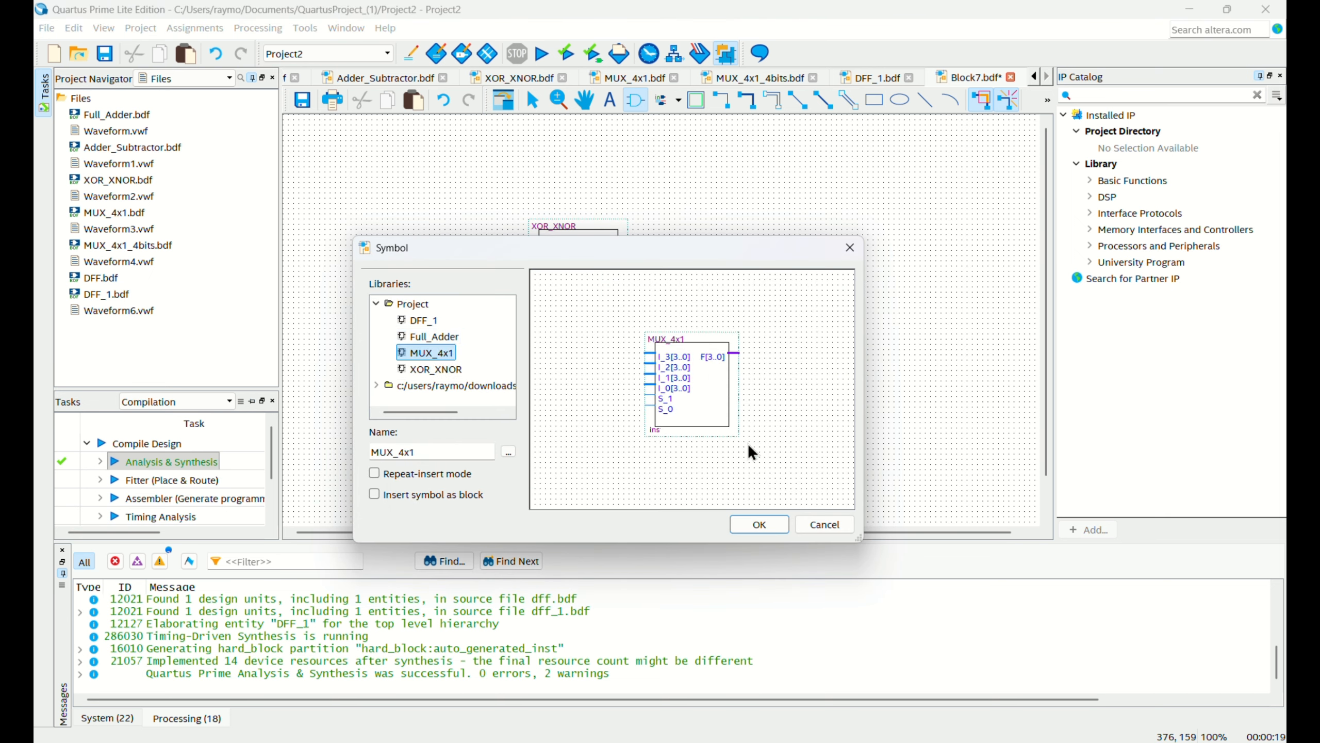
{"action": "left_click", "coordinate": [759, 524]}
{"action": "left_click", "coordinate": [693, 227]}
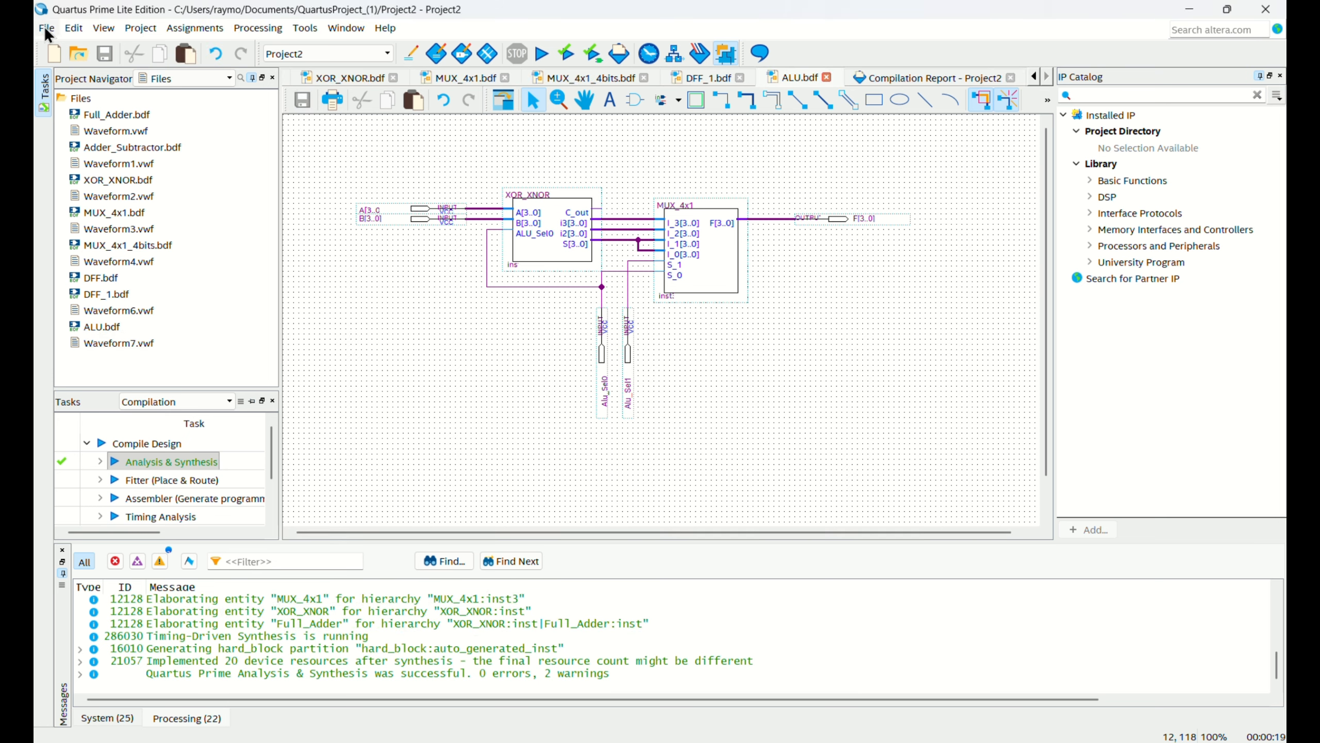
Create a symbol file from the ALU.bdf schematic and save it as ALU.bsf in the project folder.
{"action": "left_click", "coordinate": [46, 27]}
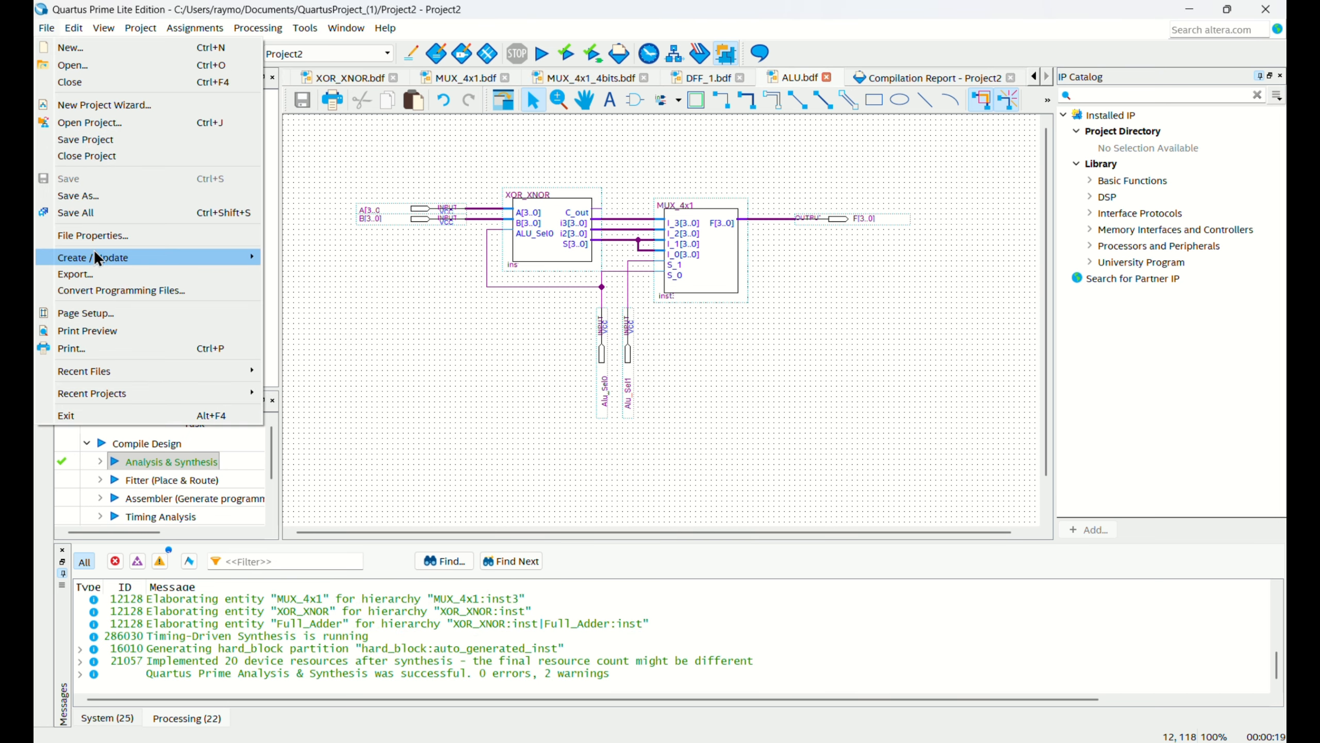
{"action": "mouse_move", "coordinate": [95, 256]}
{"action": "left_click", "coordinate": [289, 276]}
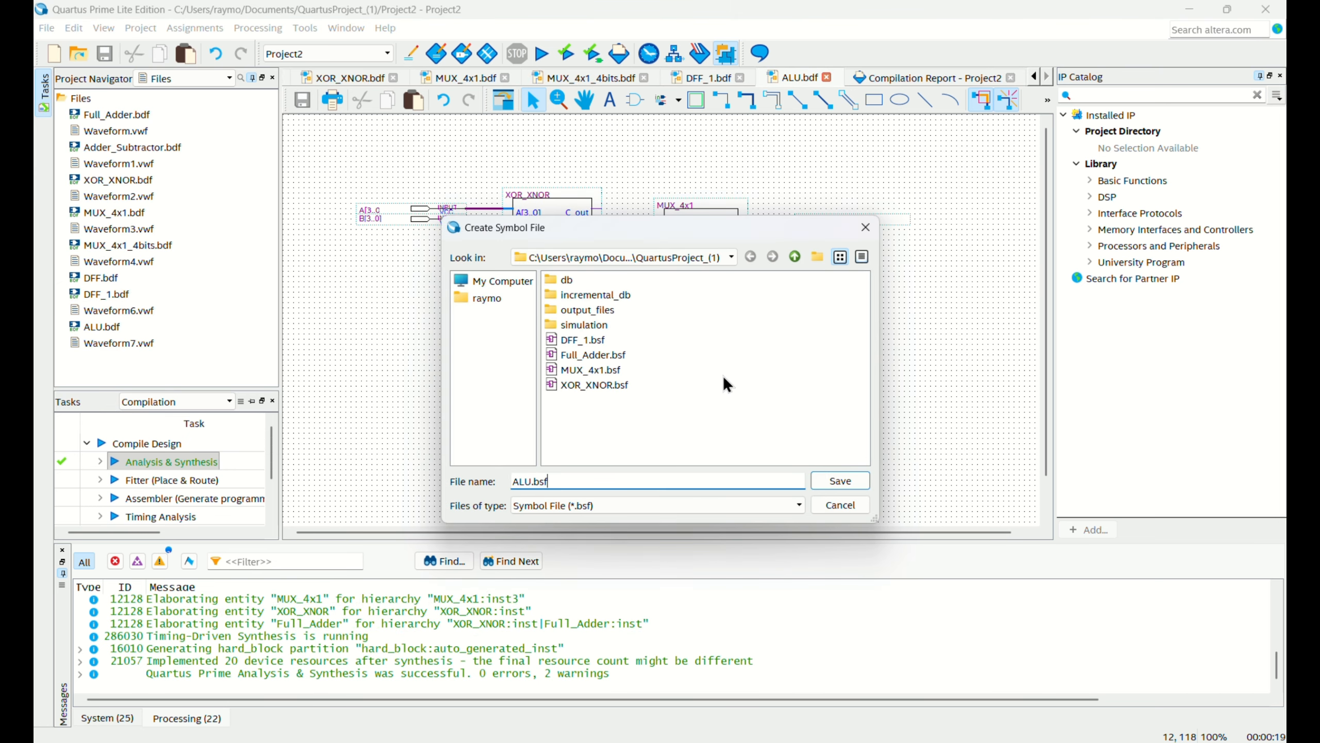
{"action": "left_click", "coordinate": [830, 481]}
{"action": "left_click", "coordinate": [785, 394]}
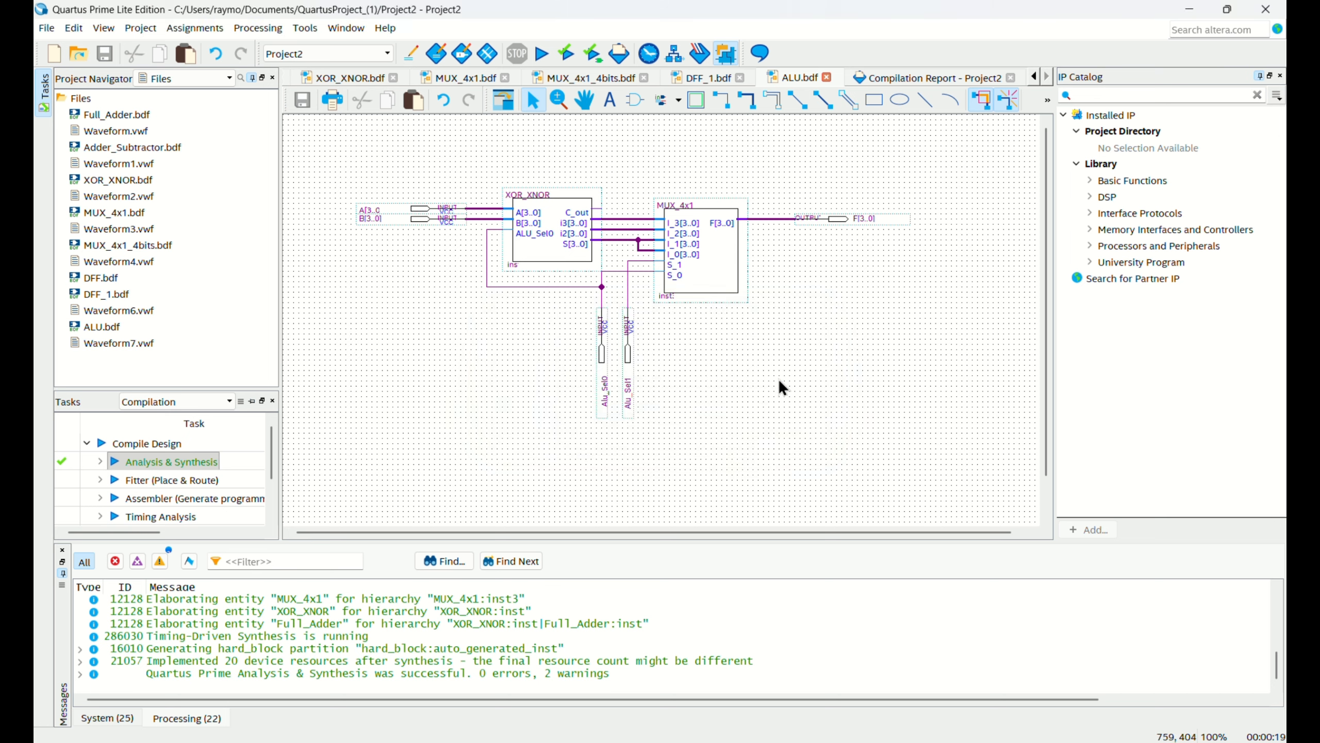
{"action": "double_click", "coordinate": [775, 369]}
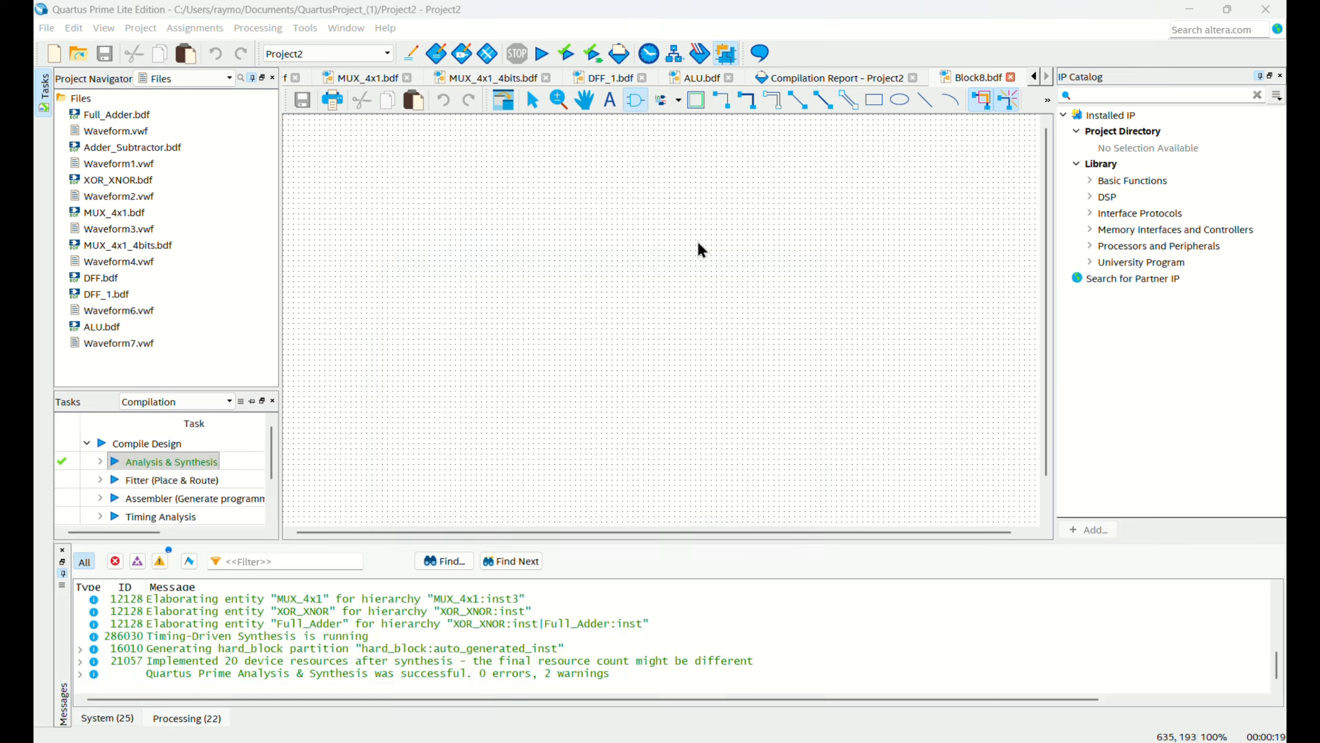
Place two MUX_4x1 symbols, one above the other, in the blank Block8.bdf schematic.
{"action": "double_click", "coordinate": [699, 247]}
{"action": "key", "text": "Down"}
{"action": "key", "text": "Down"}
{"action": "key", "text": "Down"}
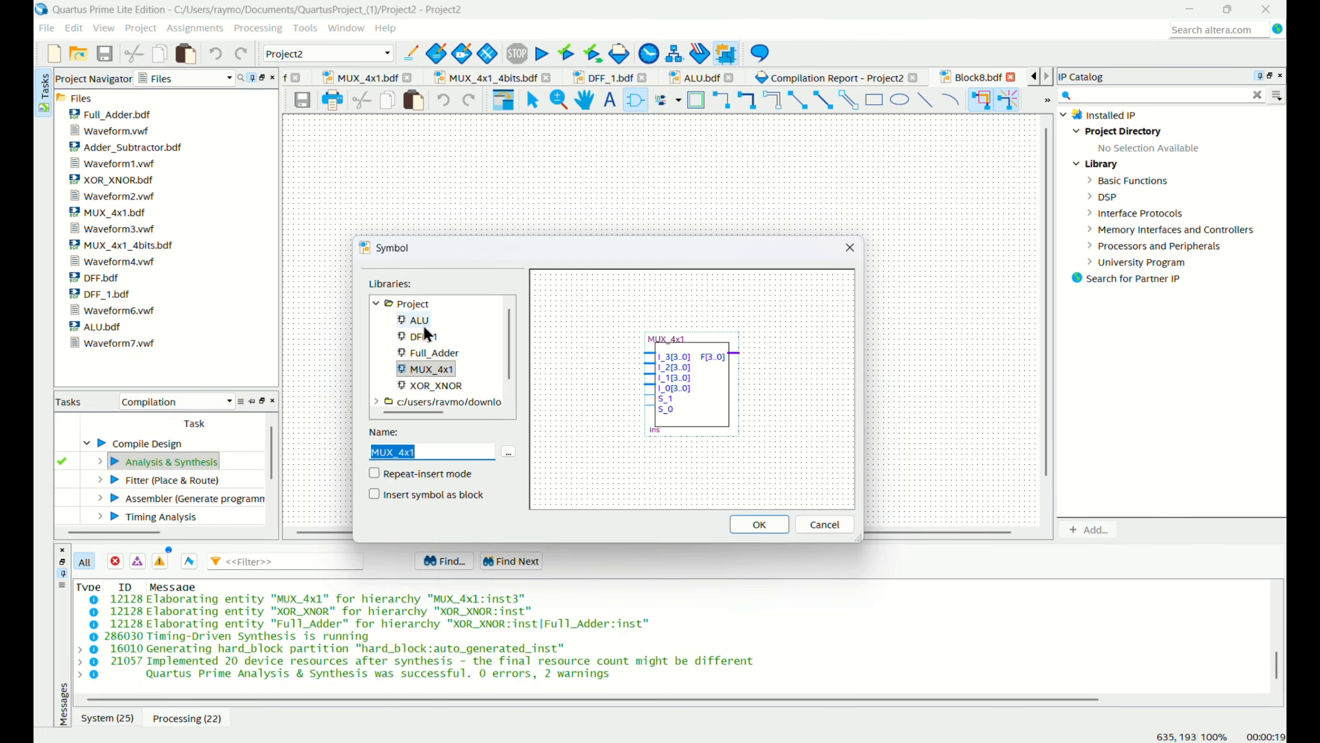
{"action": "left_click", "coordinate": [758, 523]}
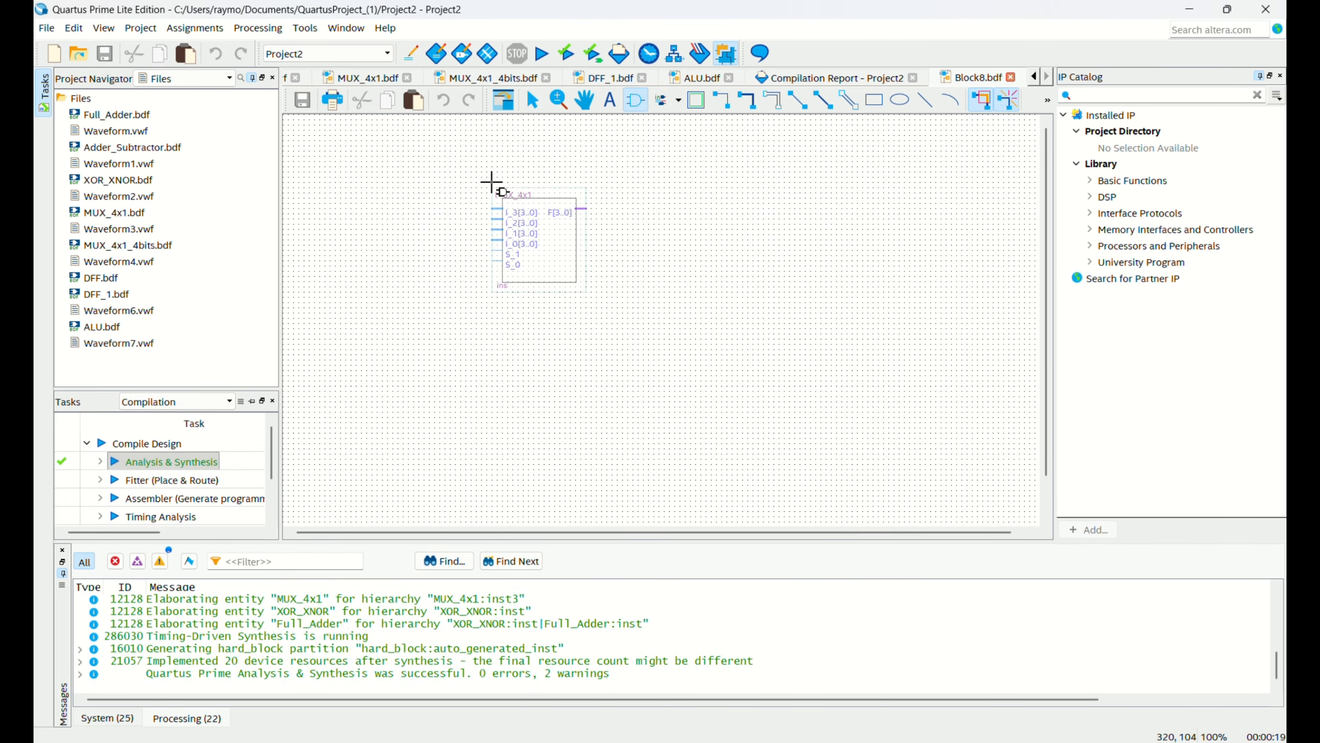
{"action": "left_click", "coordinate": [494, 188]}
{"action": "double_click", "coordinate": [549, 364]}
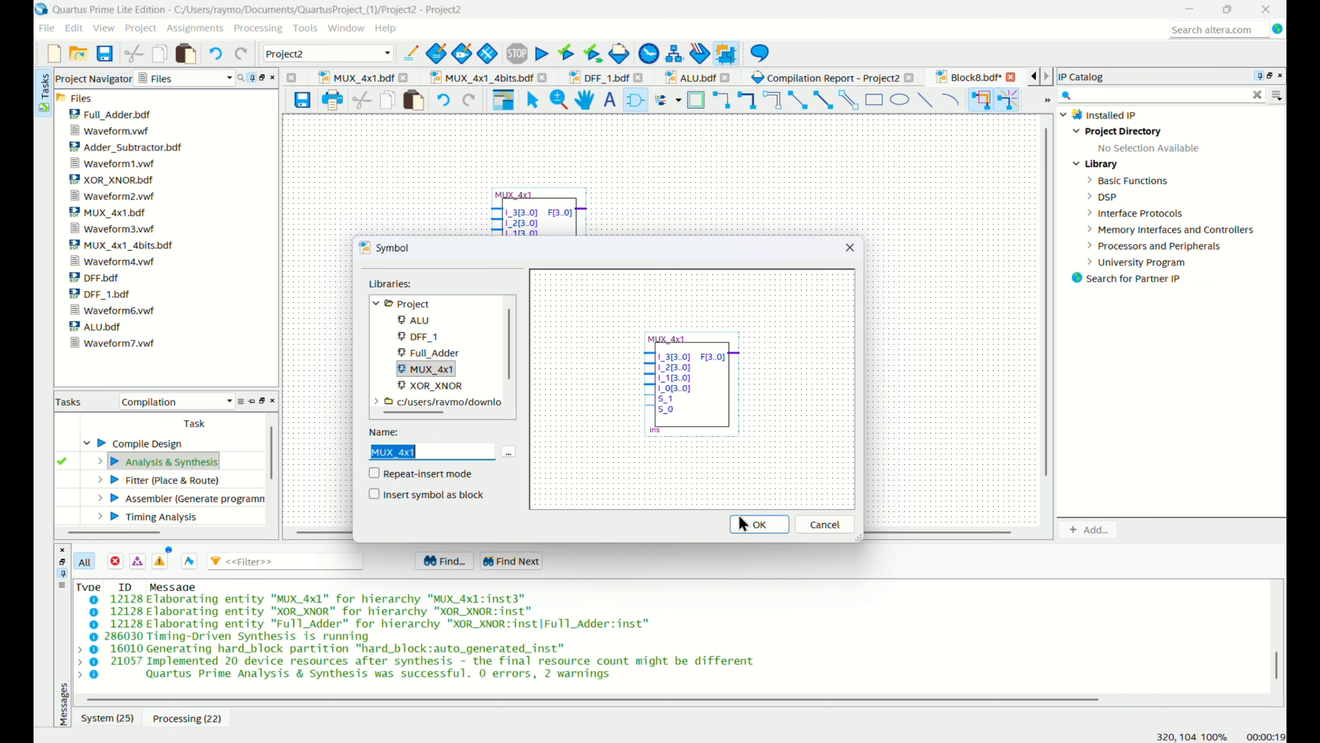
{"action": "left_click", "coordinate": [756, 523]}
{"action": "left_click", "coordinate": [492, 308]}
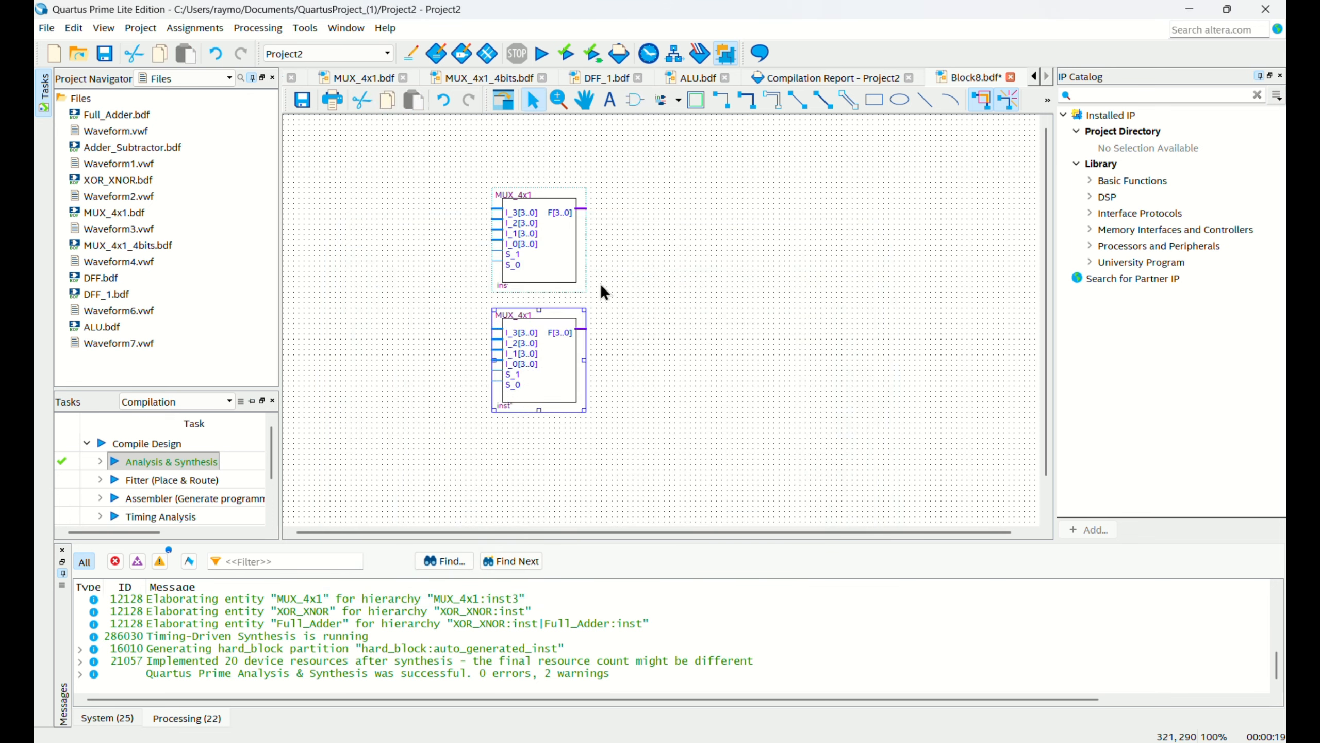
Place the project's ALU symbol to the right of the two MUX_4x1 blocks in Block8.bdf.
{"action": "double_click", "coordinate": [603, 293]}
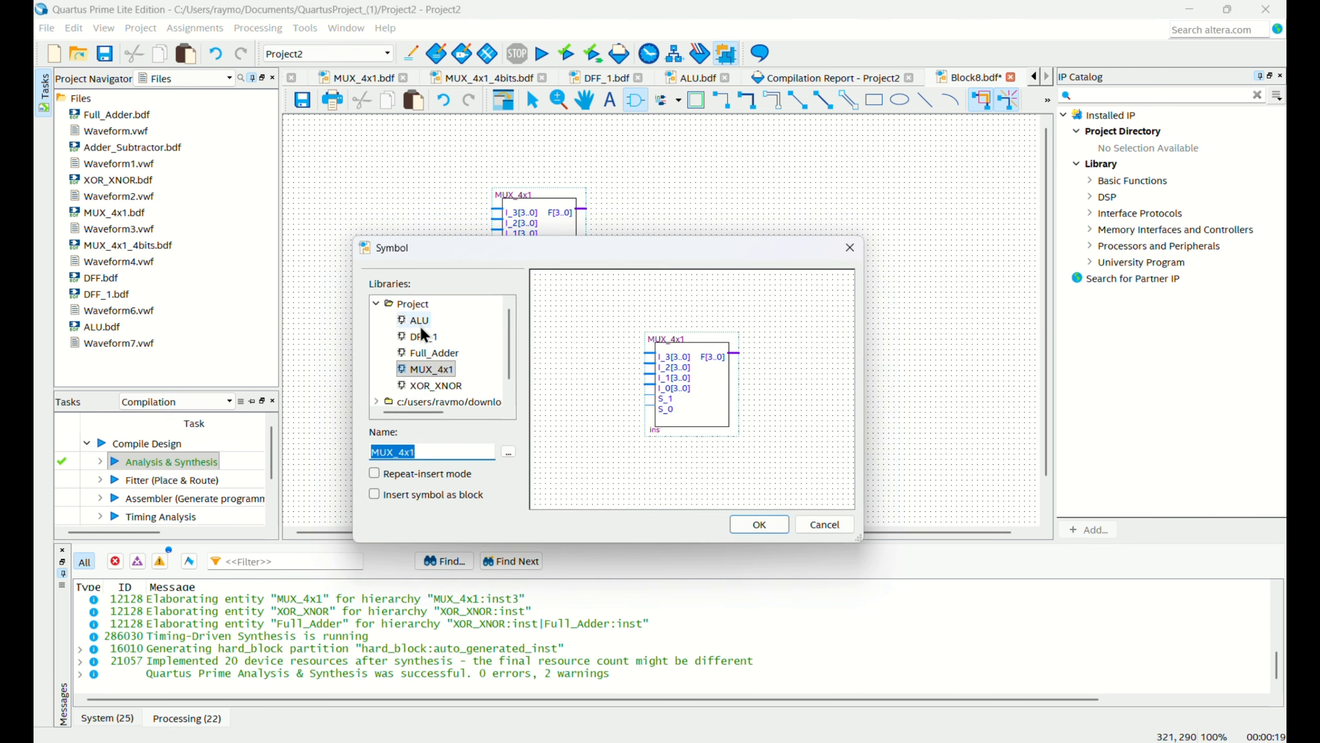
{"action": "left_click", "coordinate": [418, 320]}
{"action": "left_click", "coordinate": [759, 524]}
{"action": "left_click", "coordinate": [682, 252]}
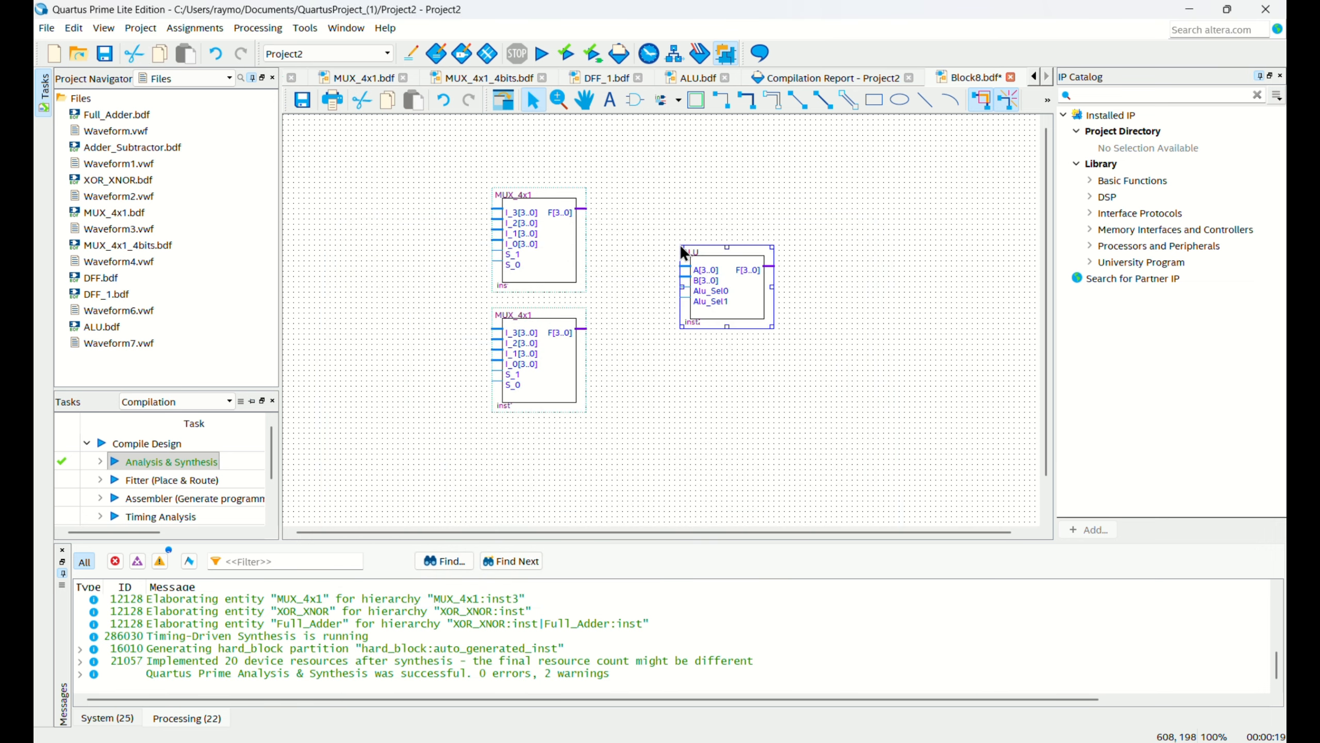
Place the project's DFF_1 symbol to the right of the ALU block in Block8.bdf.
{"action": "double_click", "coordinate": [917, 304]}
{"action": "left_click", "coordinate": [425, 336]}
{"action": "left_click", "coordinate": [744, 526]}
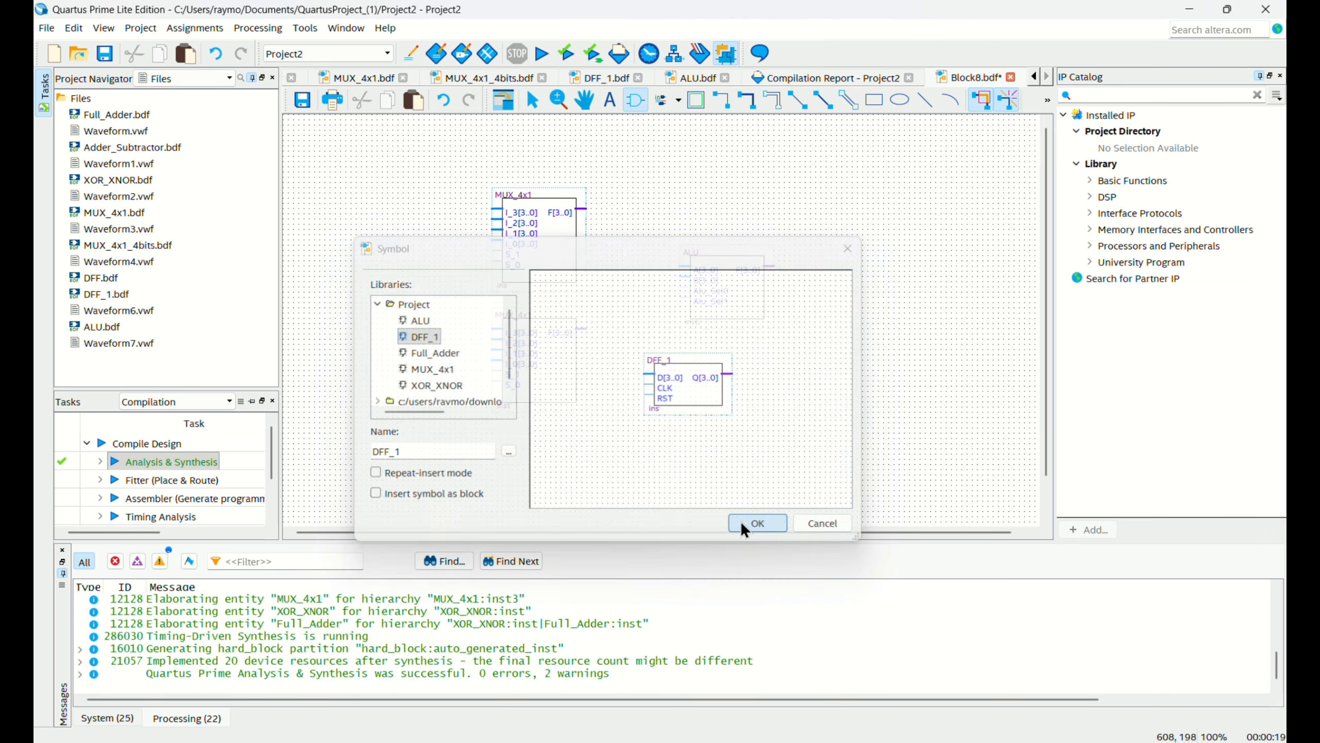
{"action": "left_click", "coordinate": [853, 250]}
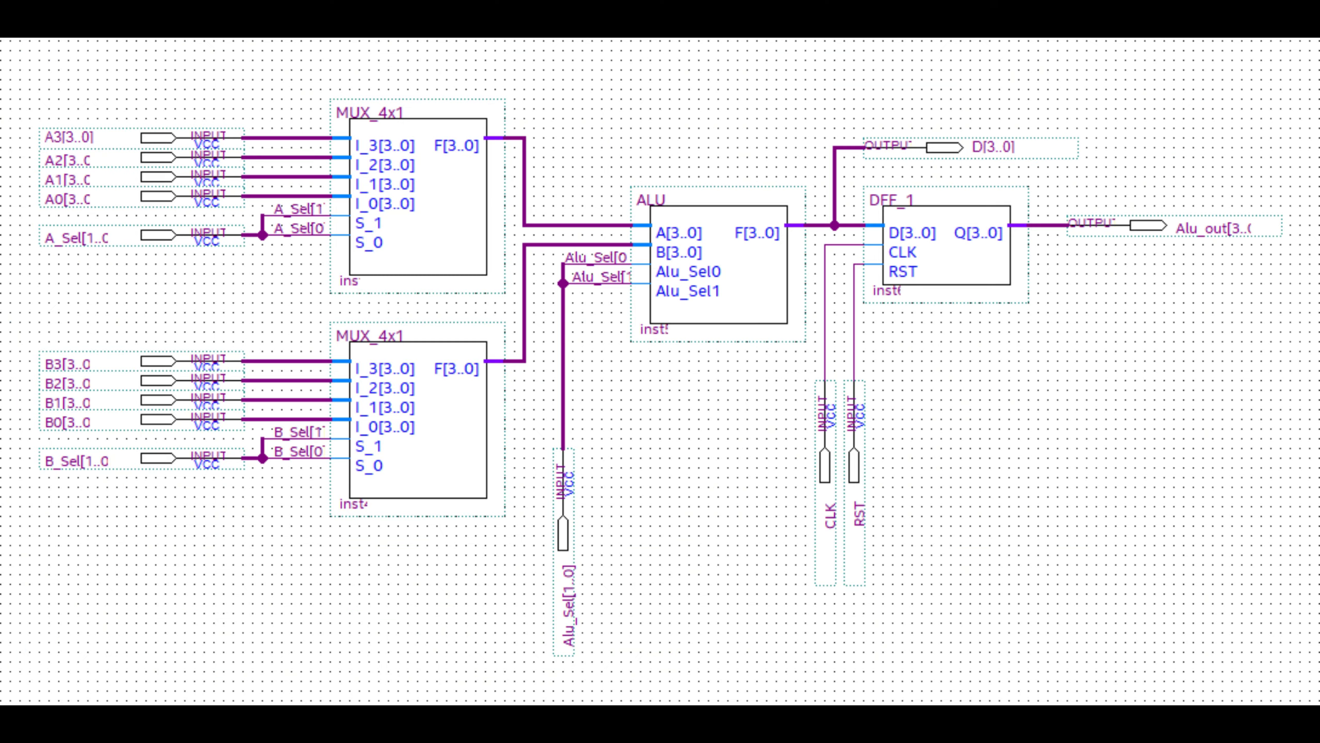